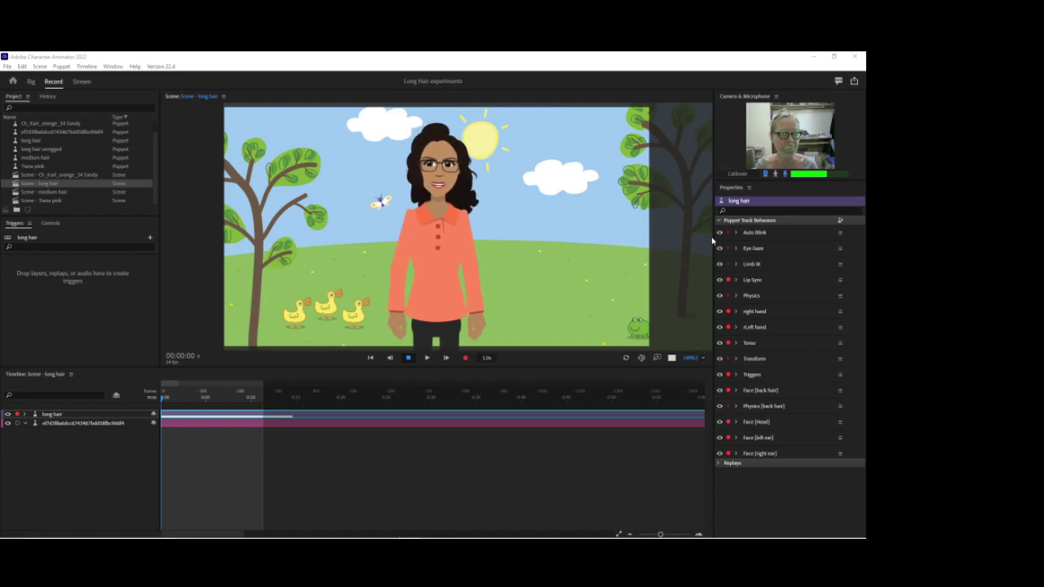
# Recalibrate face tracking, then open the long hair unrigged puppet in Rig and edit its artwork in Illustrator
pyautogui.click(731, 175)
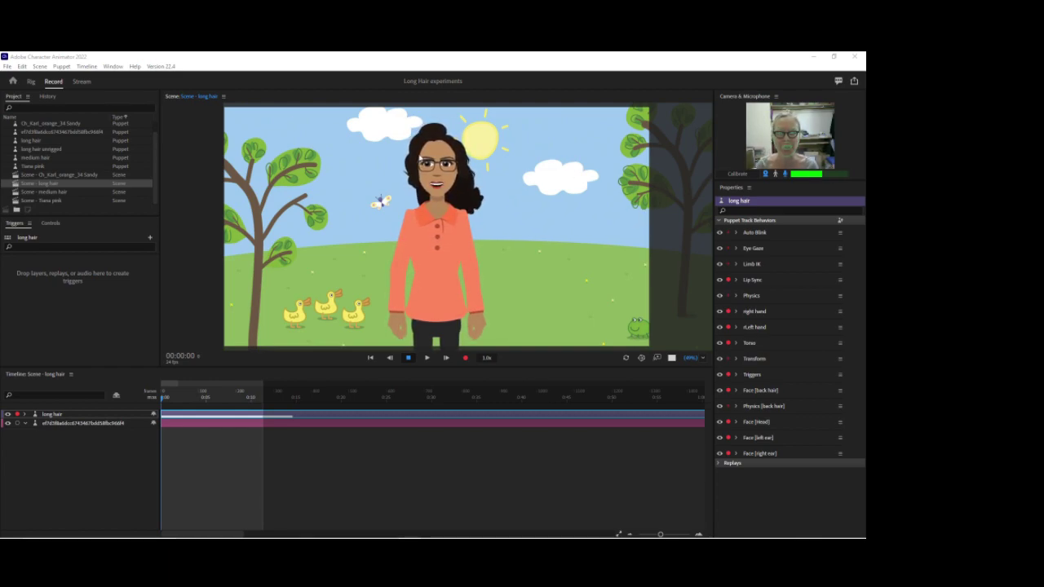
pyautogui.click(41, 141)
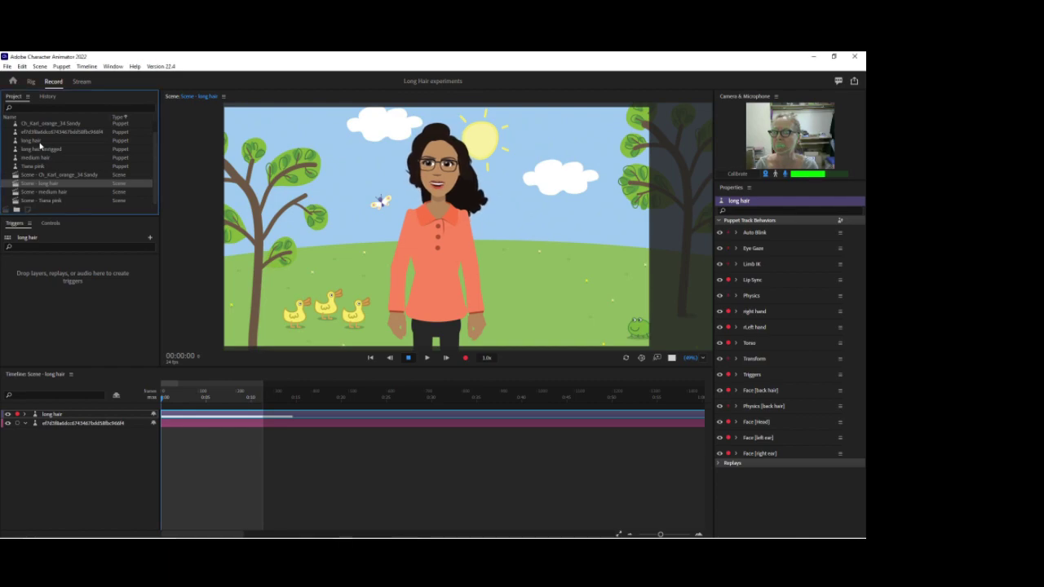
pyautogui.hotkey('ctrl', '1')
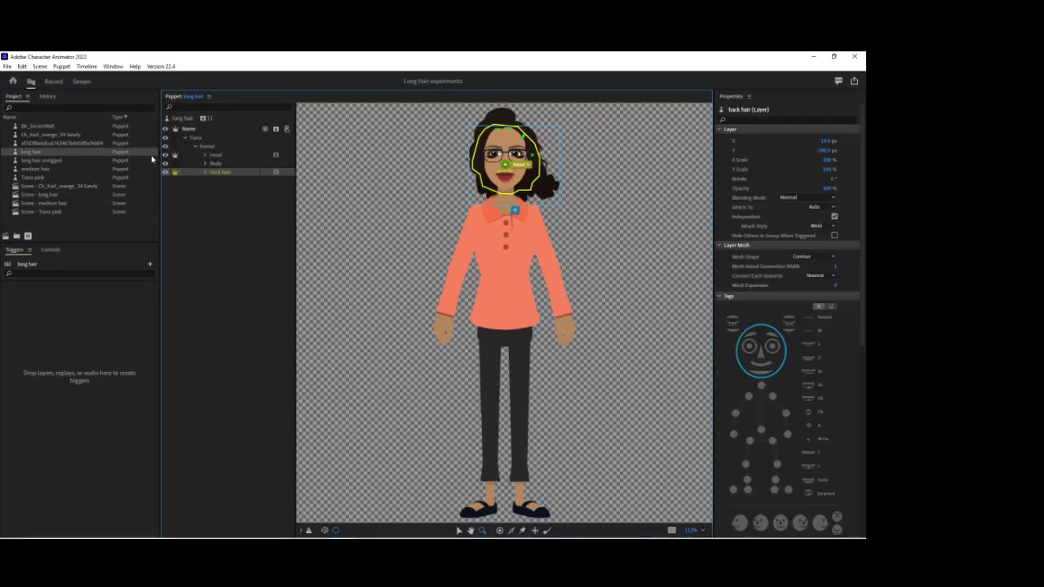
pyautogui.doubleClick(56, 160)
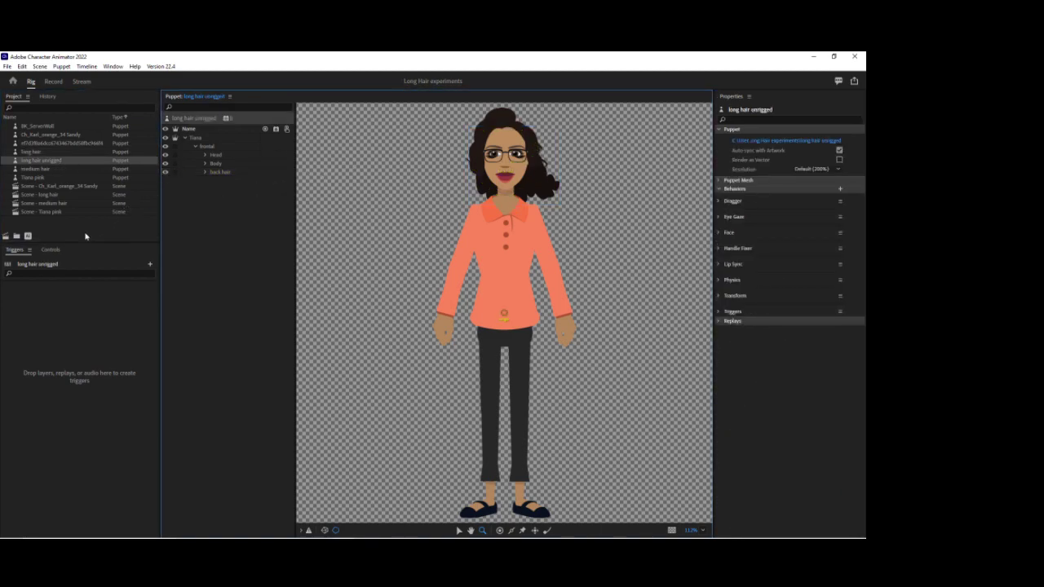
pyautogui.hotkey('ctrl', 'e')
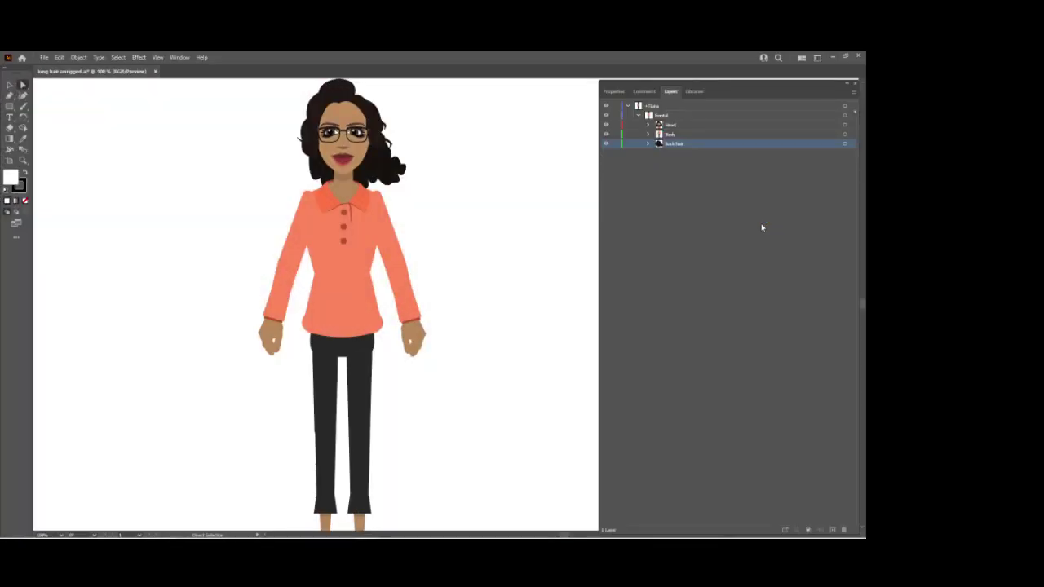
# Expand Back hair, check its Base and 4 sublayers, and target the Back hair layer for isolation
pyautogui.click(648, 145)
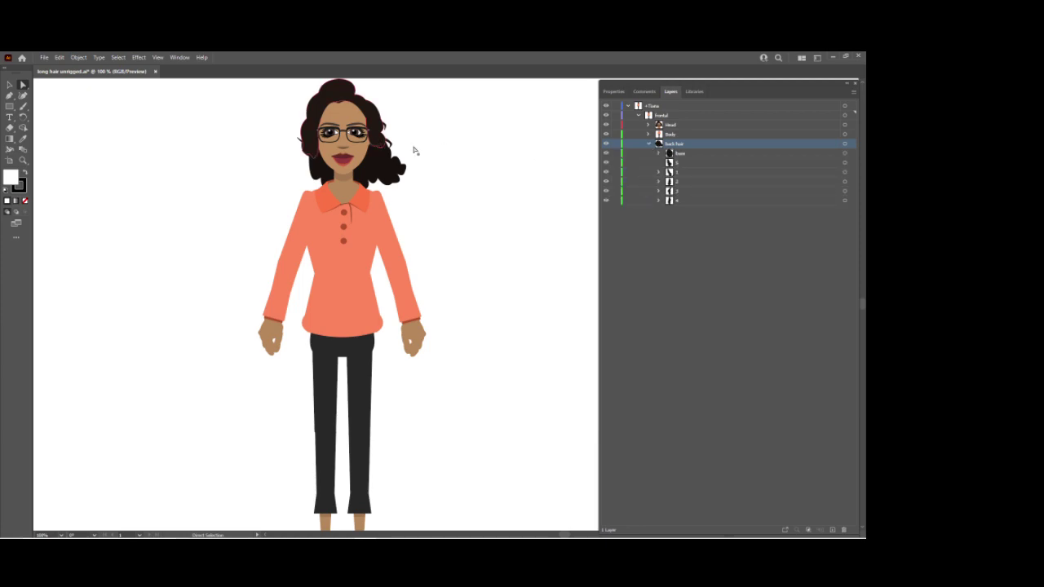
pyautogui.click(696, 154)
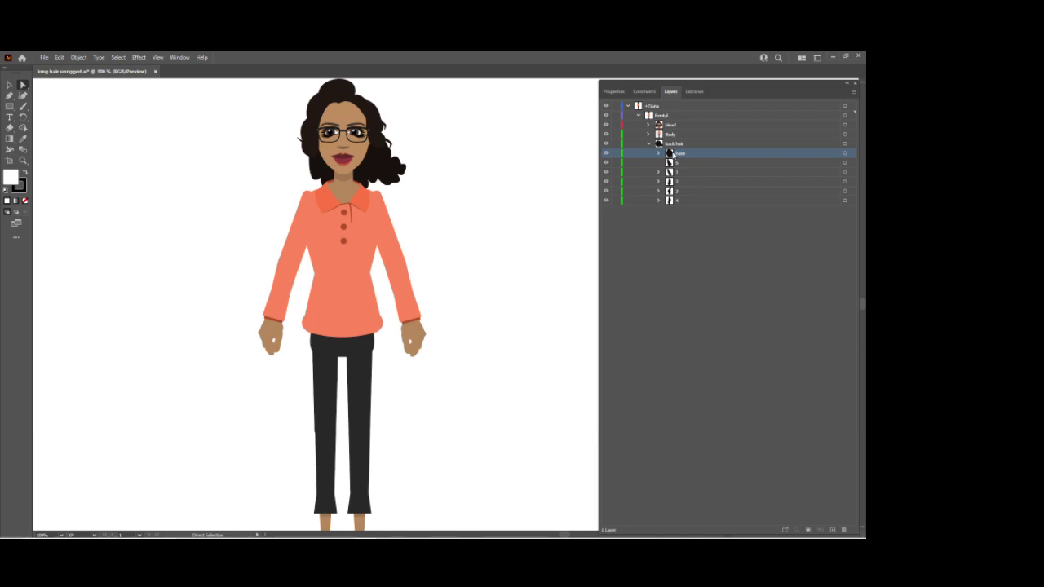
pyautogui.click(692, 203)
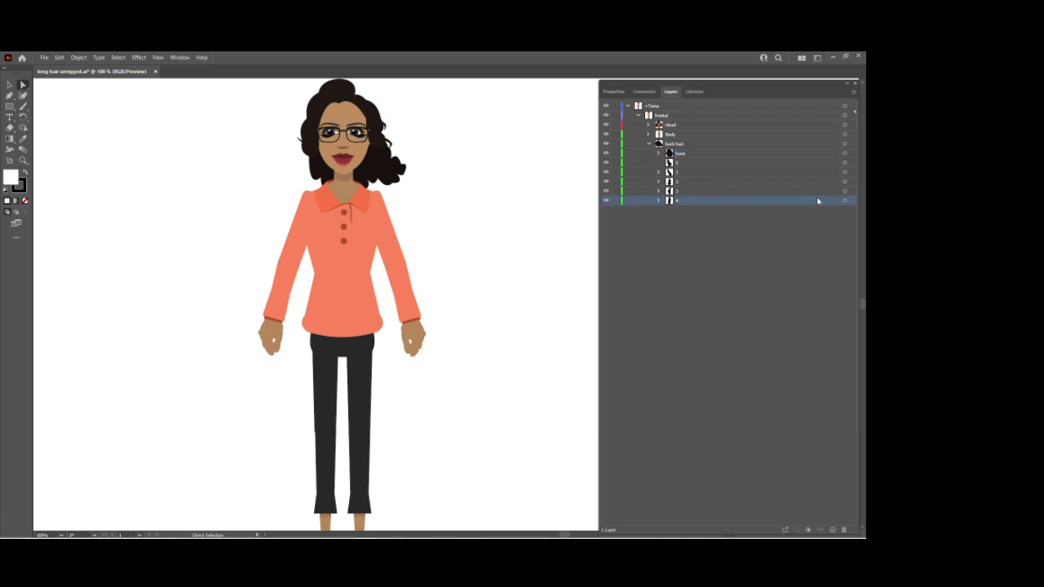
pyautogui.click(844, 202)
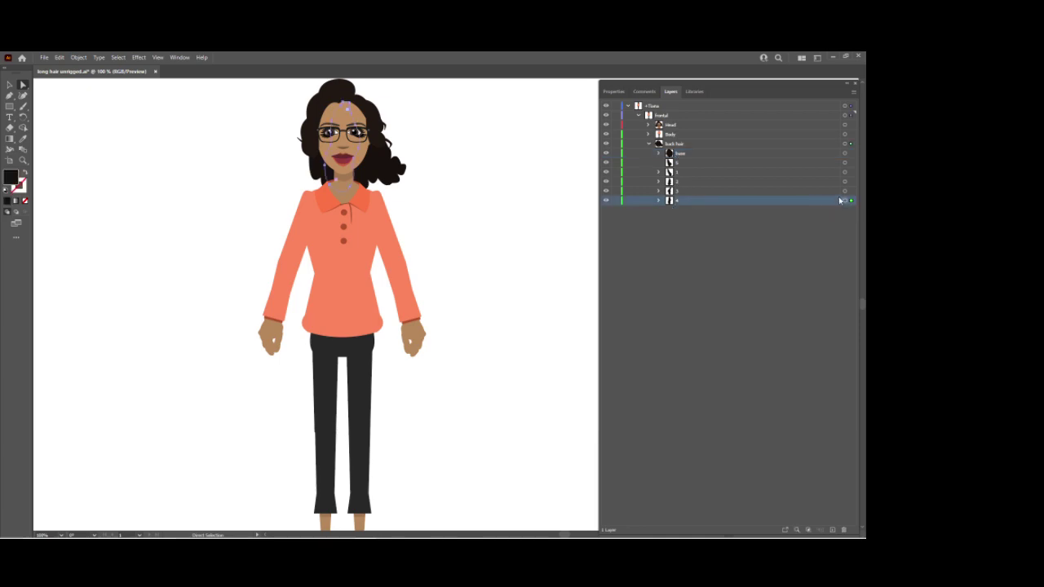
pyautogui.click(723, 143)
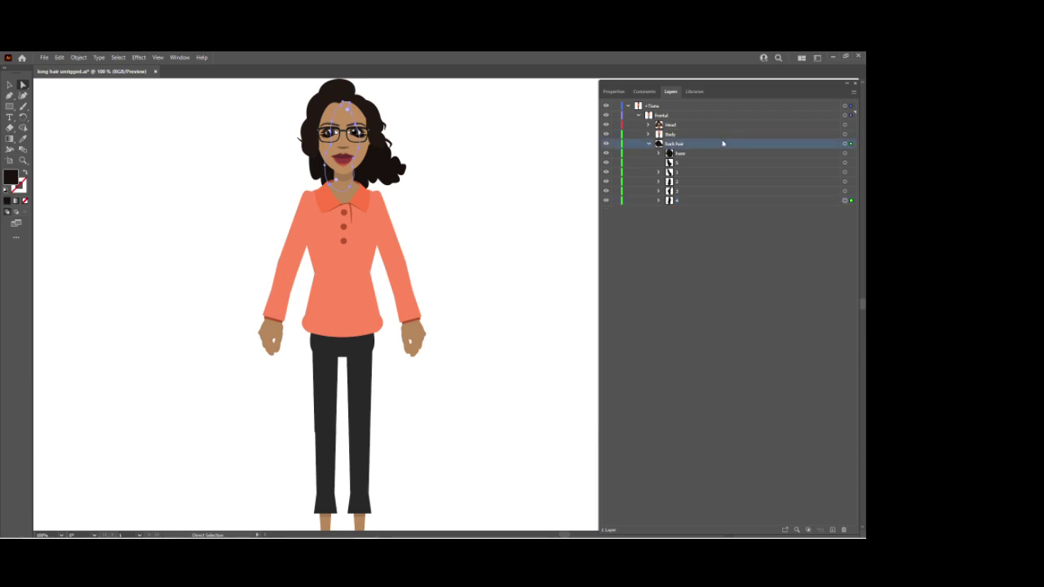
pyautogui.click(853, 94)
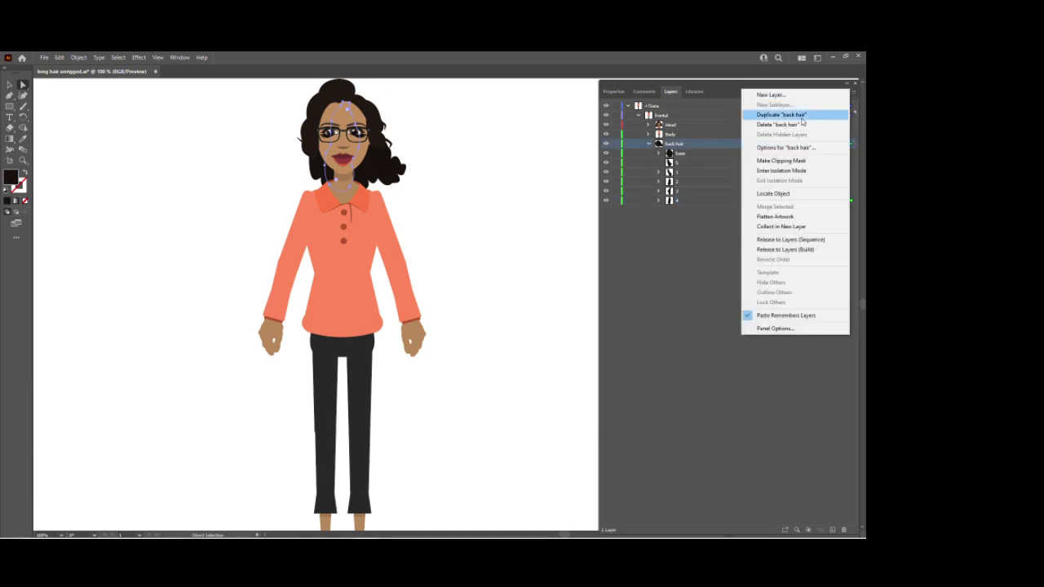
# Isolate Back hair and toggle sublayers 5, 1, 2, 4 and 3 off and back on to check each strand
pyautogui.click(781, 171)
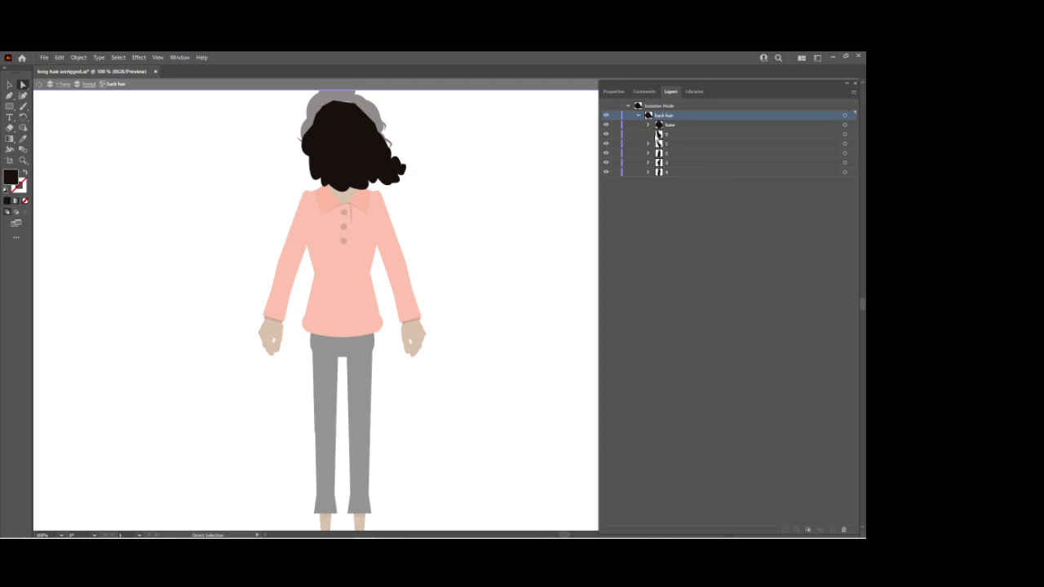
pyautogui.click(844, 134)
pyautogui.moveTo(608, 135); pyautogui.dragTo(609, 166)
pyautogui.click(608, 172)
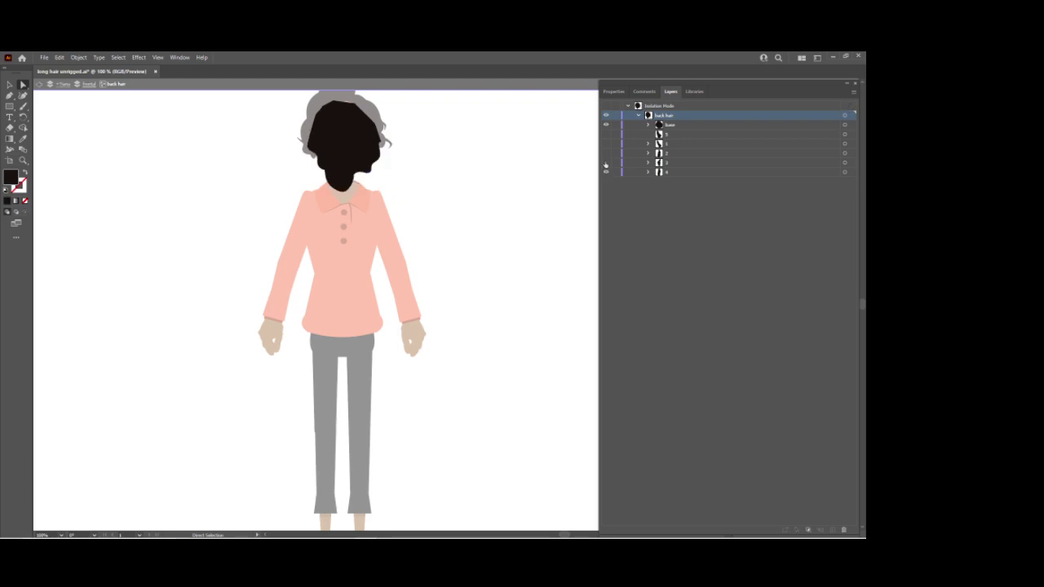
pyautogui.click(605, 163)
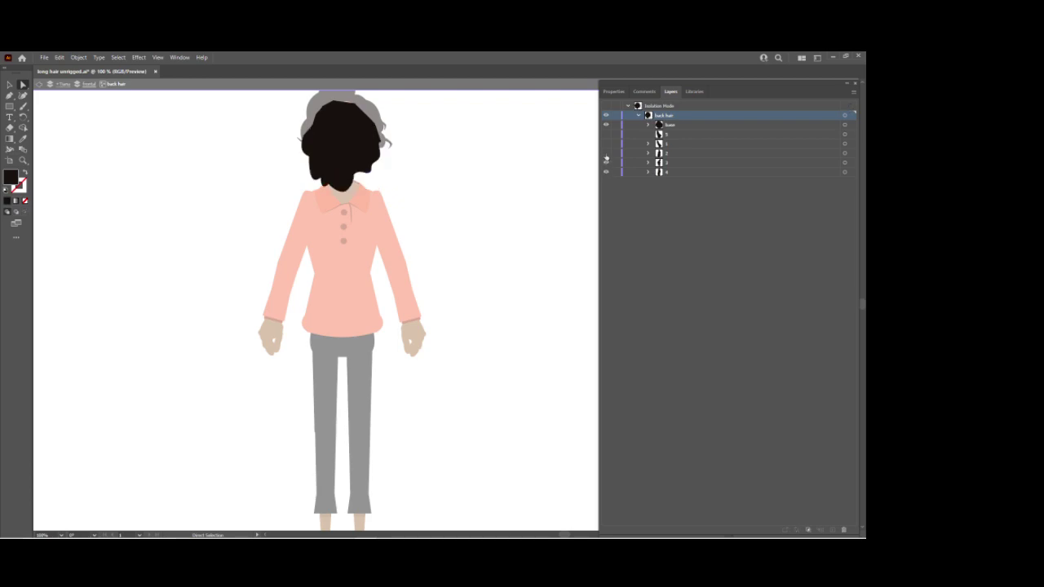
pyautogui.click(605, 154)
pyautogui.click(606, 144)
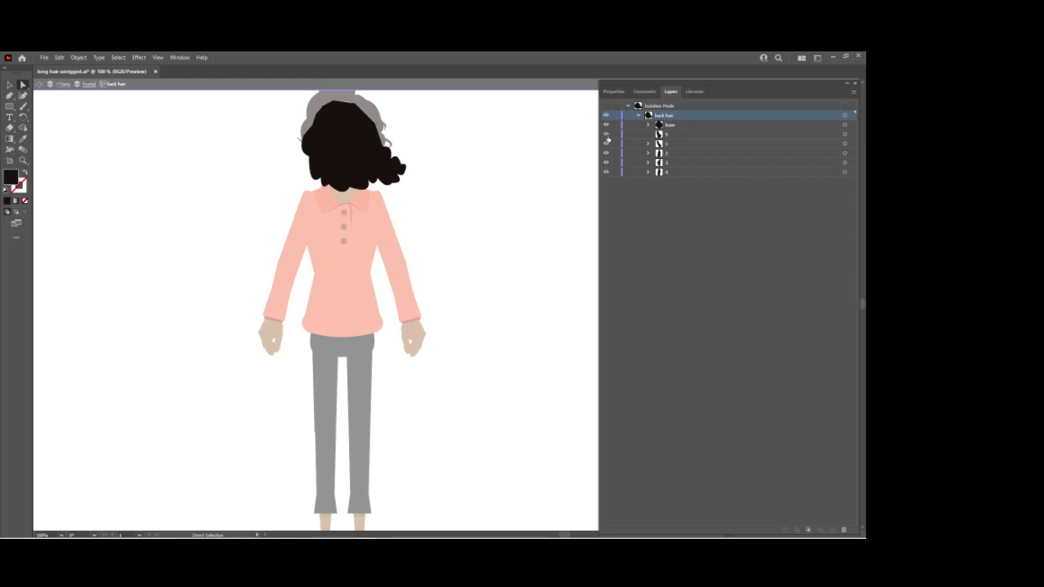
pyautogui.click(606, 135)
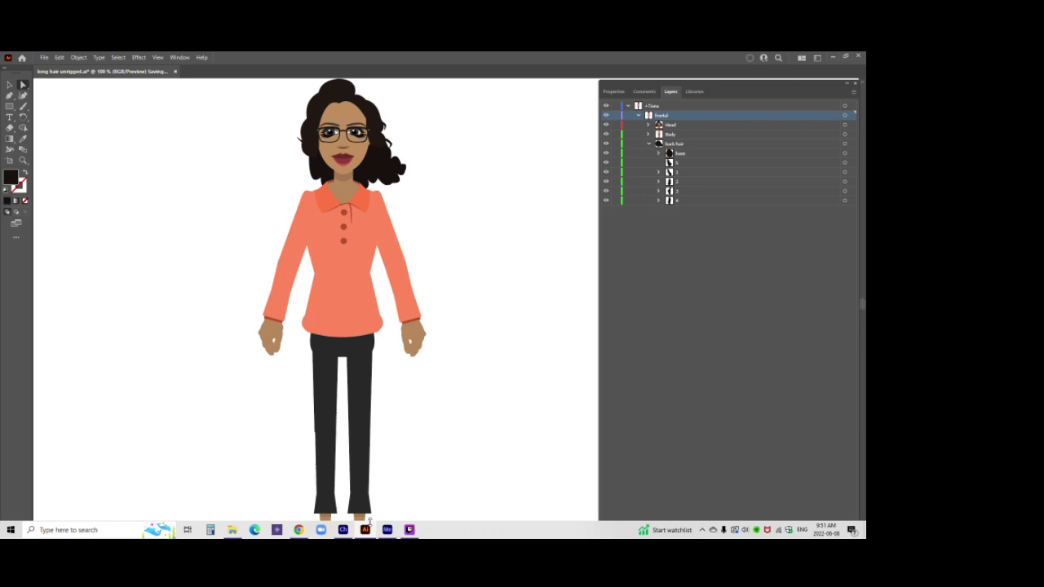
# Tag the puppet's head layer as Head and add a Face behavior to it
pyautogui.click(343, 530)
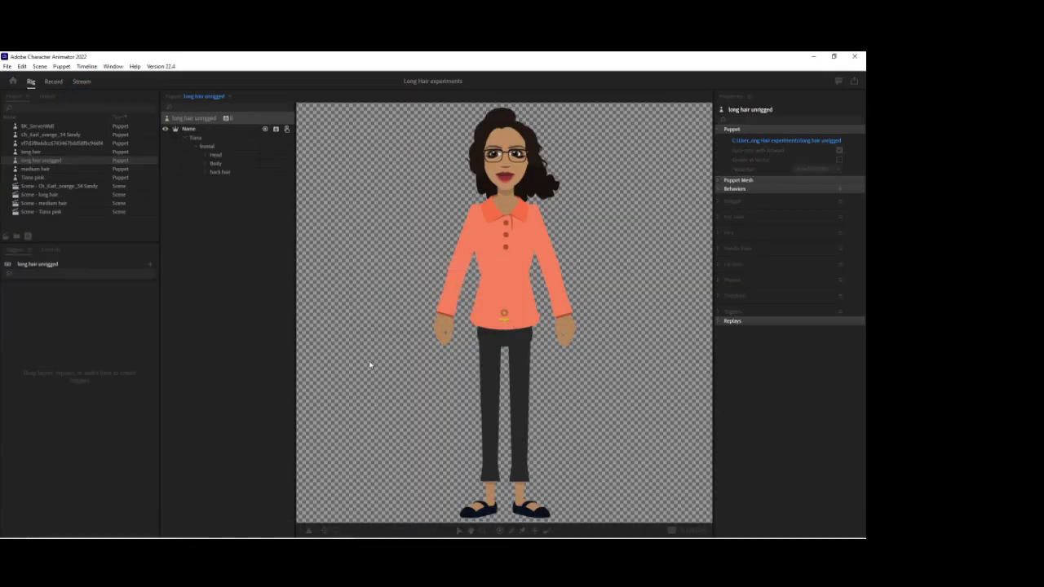
pyautogui.click(208, 147)
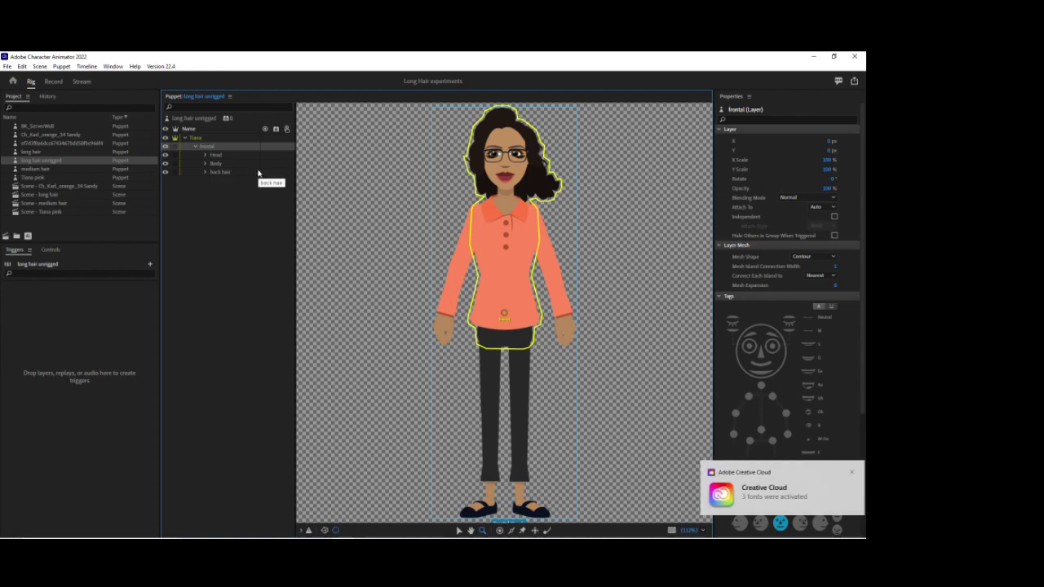
pyautogui.click(771, 330)
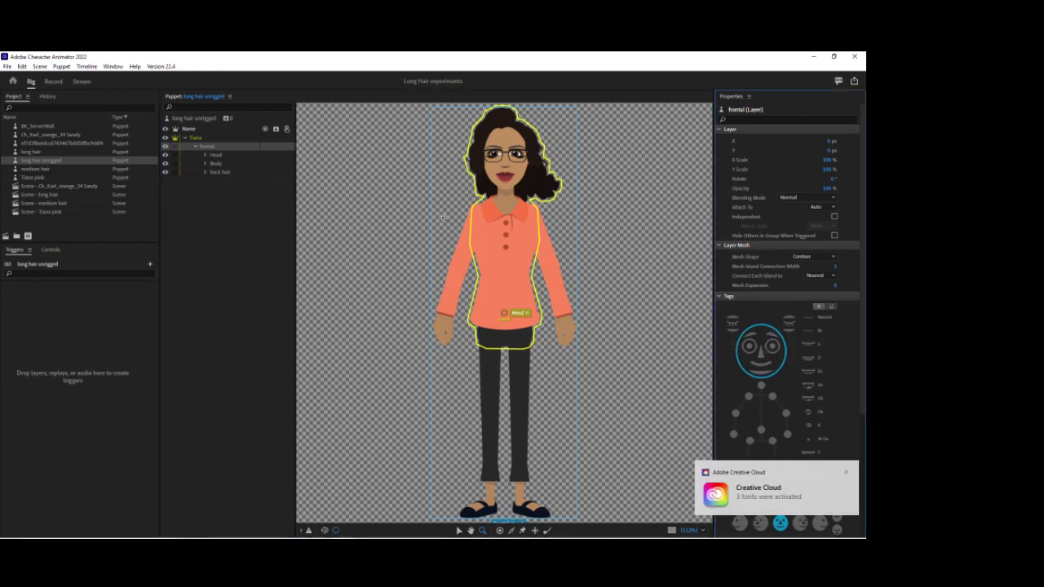
pyautogui.click(218, 157)
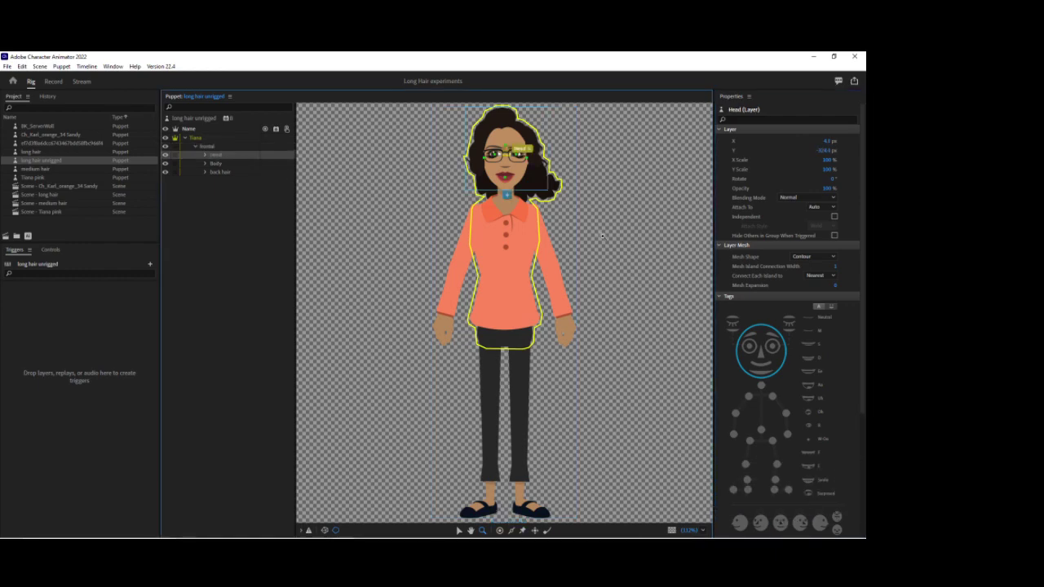
pyautogui.click(276, 155)
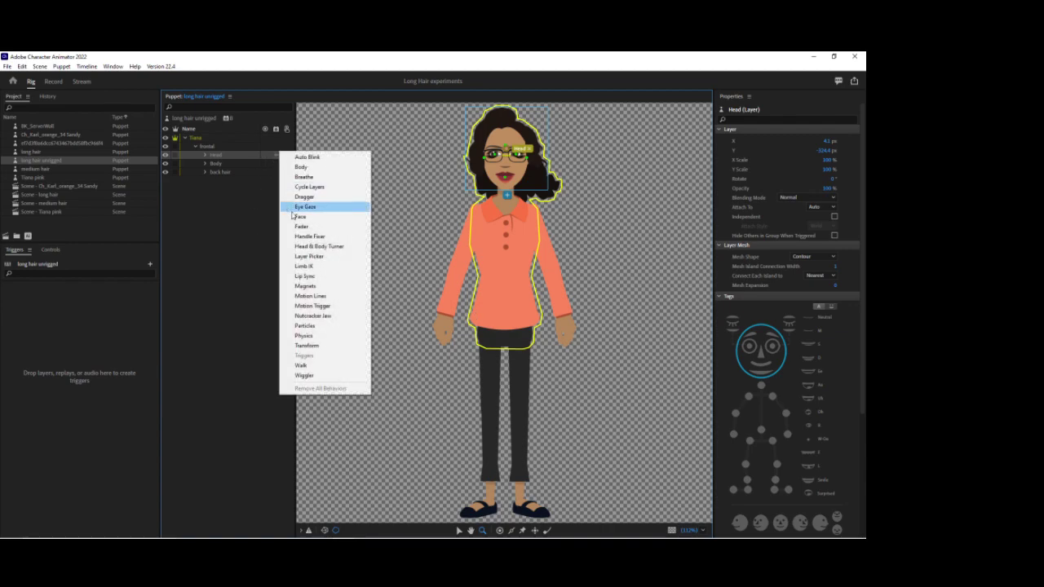
pyautogui.click(301, 216)
# Tag the back hair layer as Head and give it a Face behavior as well
pyautogui.click(225, 173)
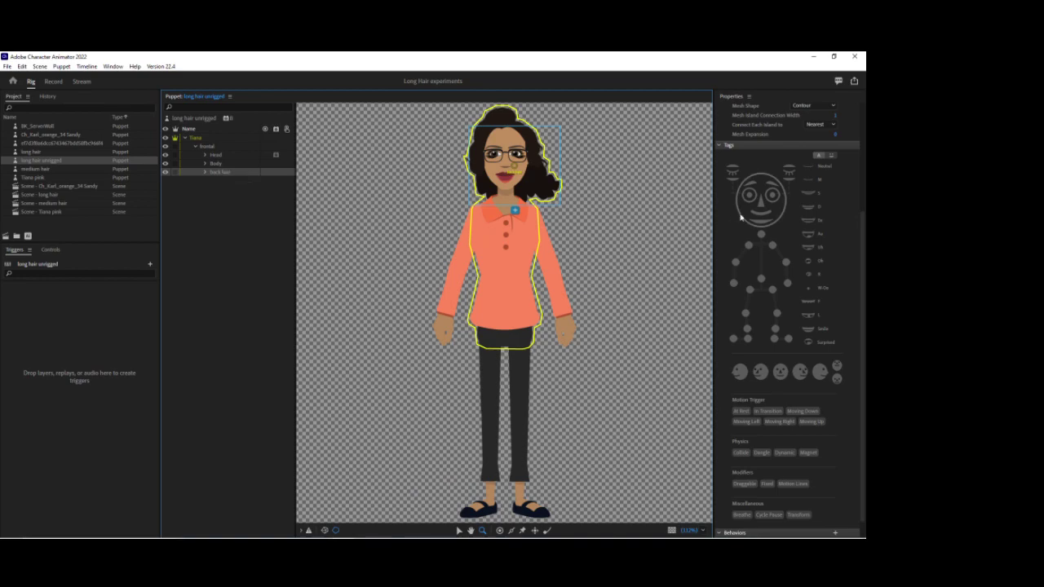
pyautogui.click(761, 196)
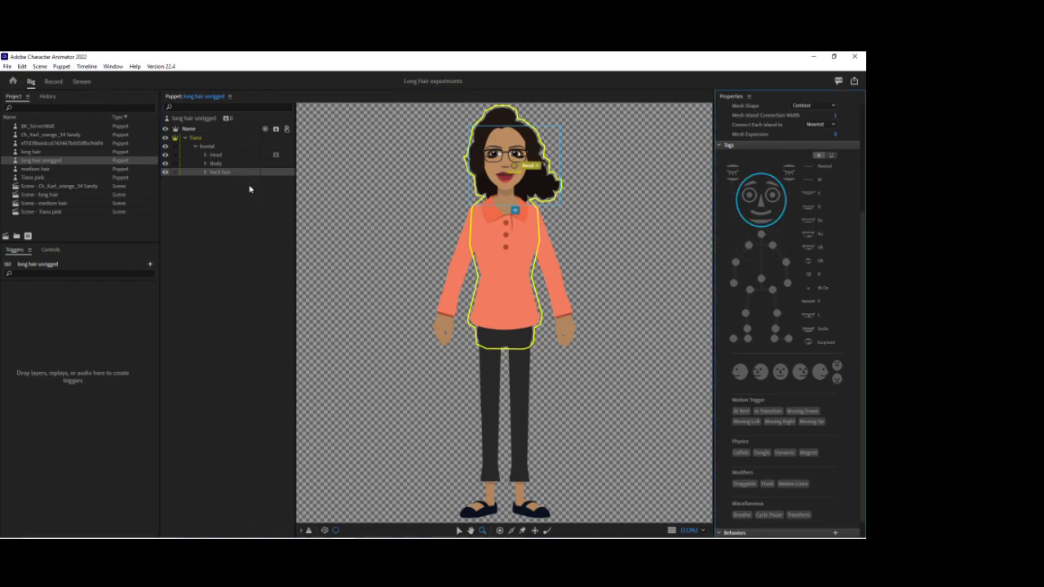
pyautogui.click(274, 174)
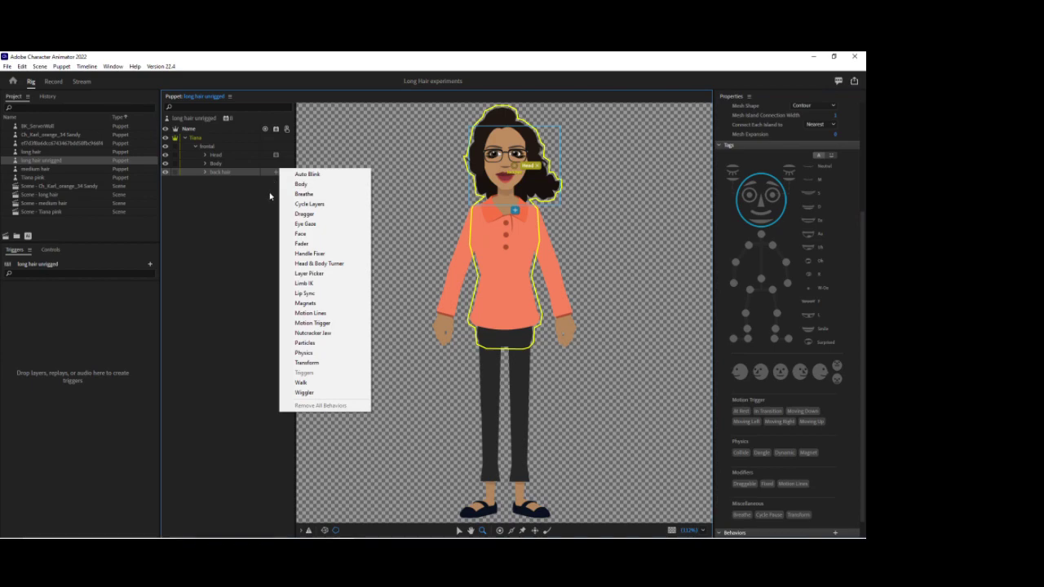
pyautogui.click(298, 234)
pyautogui.click(210, 124)
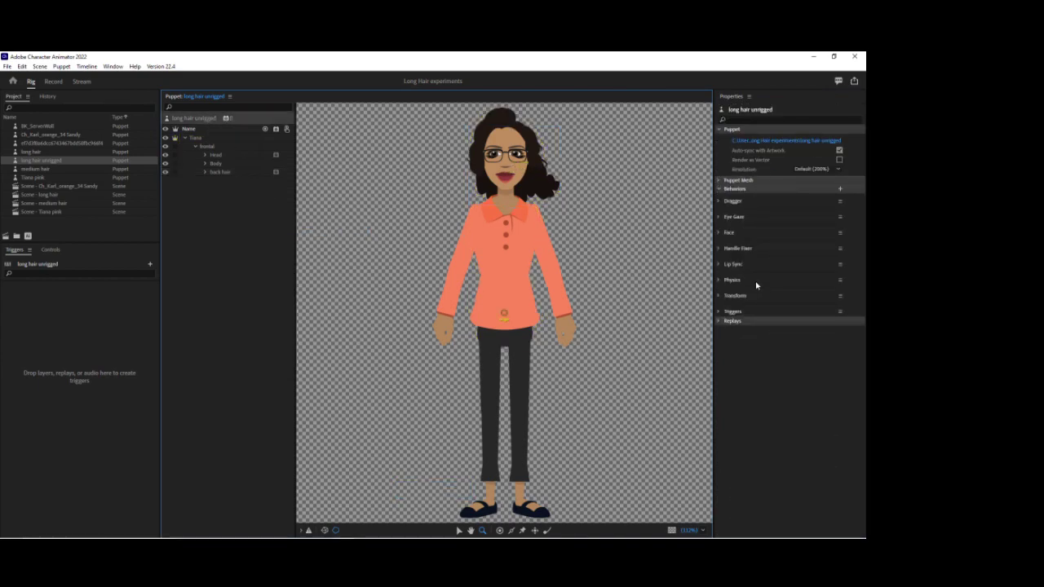
# Rename the existing Dragger behavior to Right Hand
pyautogui.click(840, 203)
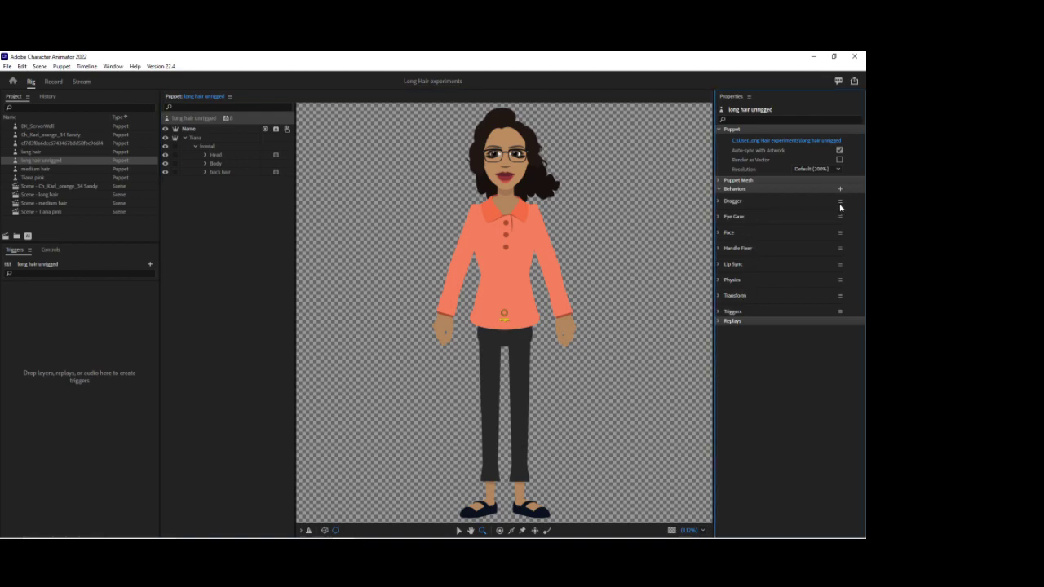
pyautogui.click(798, 225)
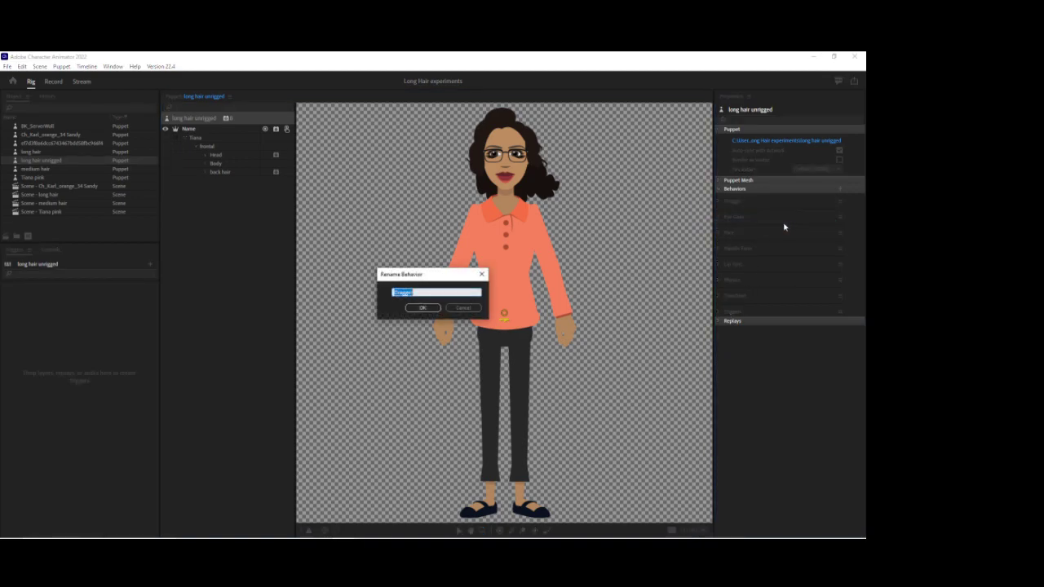
pyautogui.write('Ha')
pyautogui.write('ght Hand')
pyautogui.press('Return')
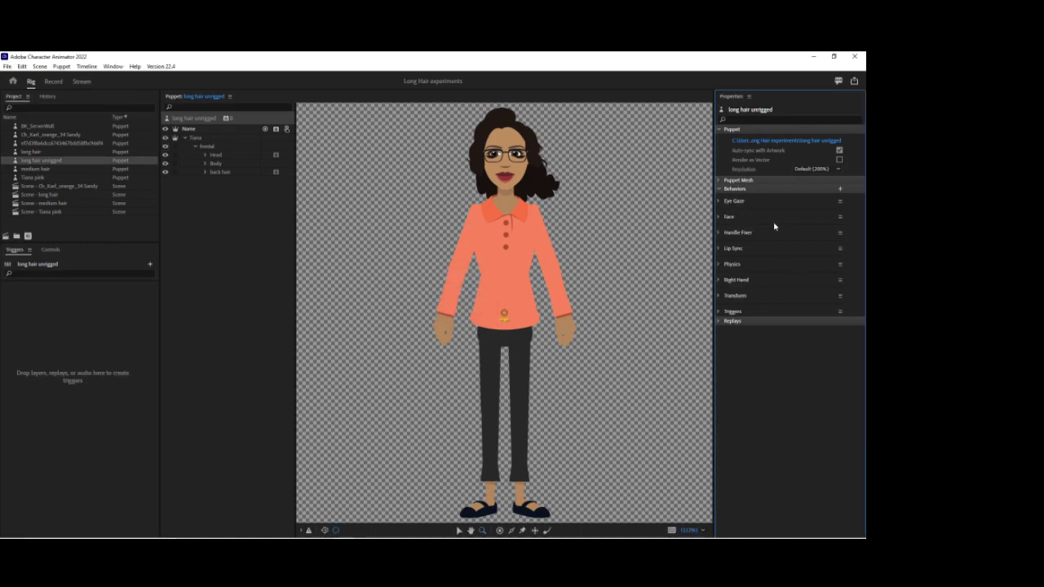
# Add a second Dragger behavior and name it rLeft Hand
pyautogui.click(225, 118)
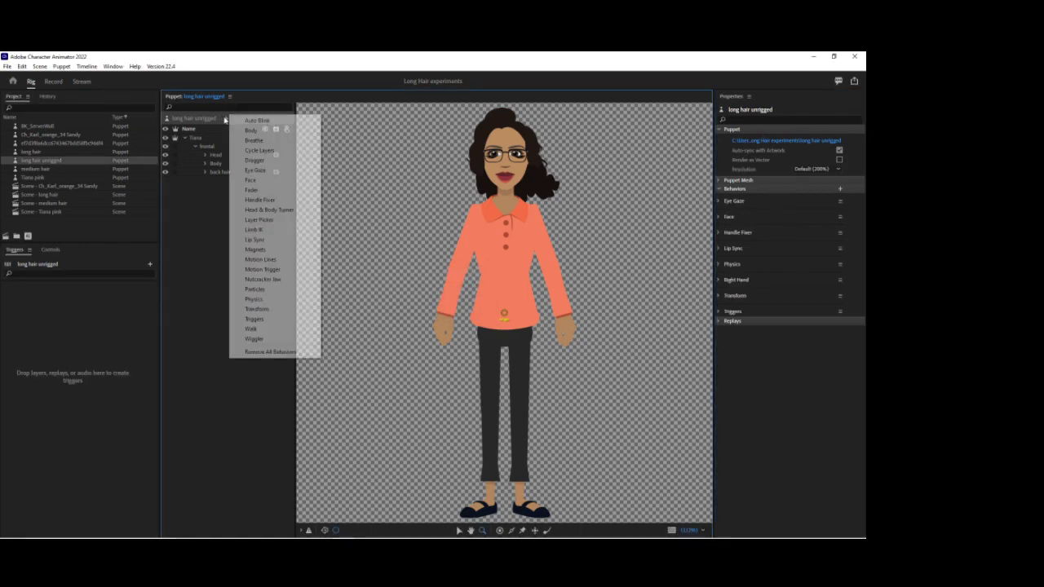
pyautogui.click(254, 160)
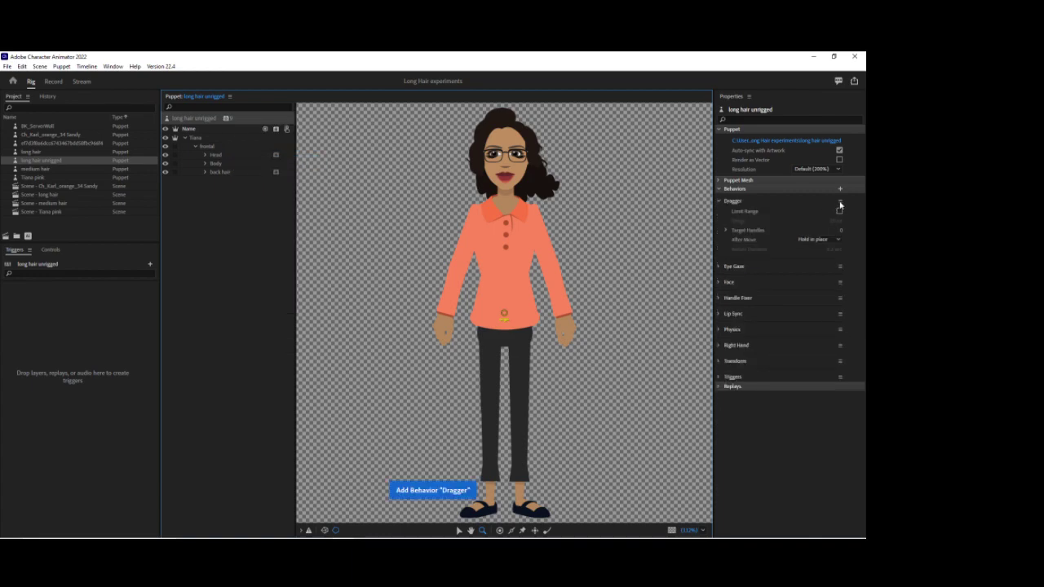
pyautogui.click(840, 202)
pyautogui.click(739, 224)
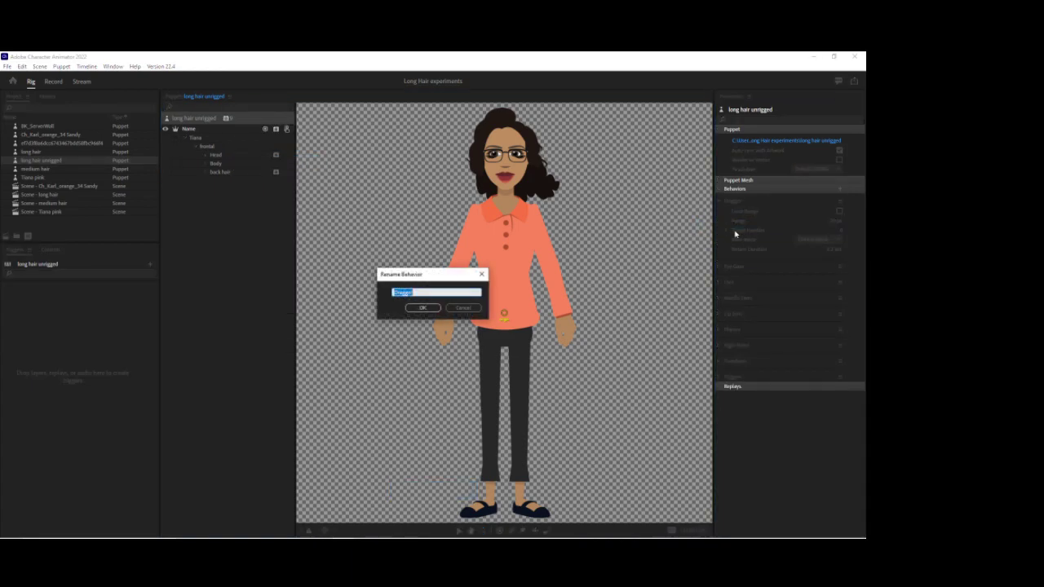
pyautogui.press('BackSpace')
pyautogui.write('rLeft Hand')
pyautogui.press('Return')
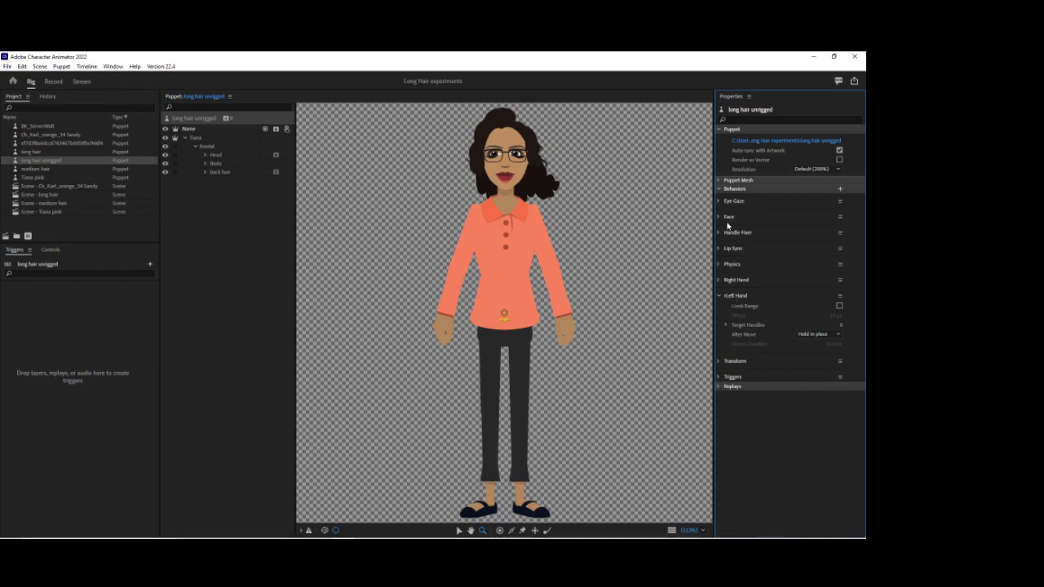
# Rename the puppet's Face behavior to Torso with Head Position and Head Scale Strength at 0
pyautogui.click(839, 216)
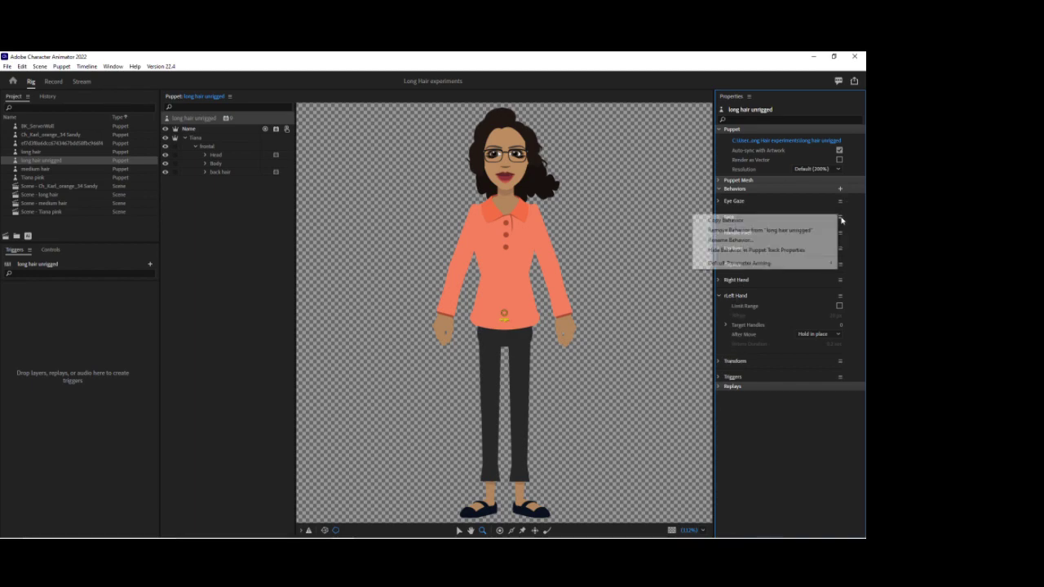
pyautogui.click(784, 240)
pyautogui.write('Ti')
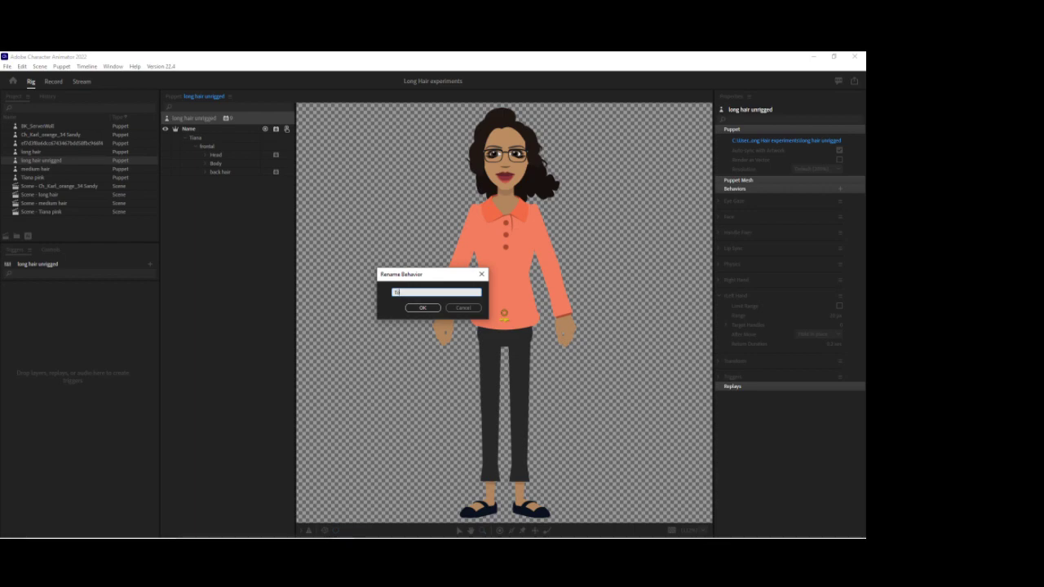
pyautogui.write('rso')
pyautogui.press('Return')
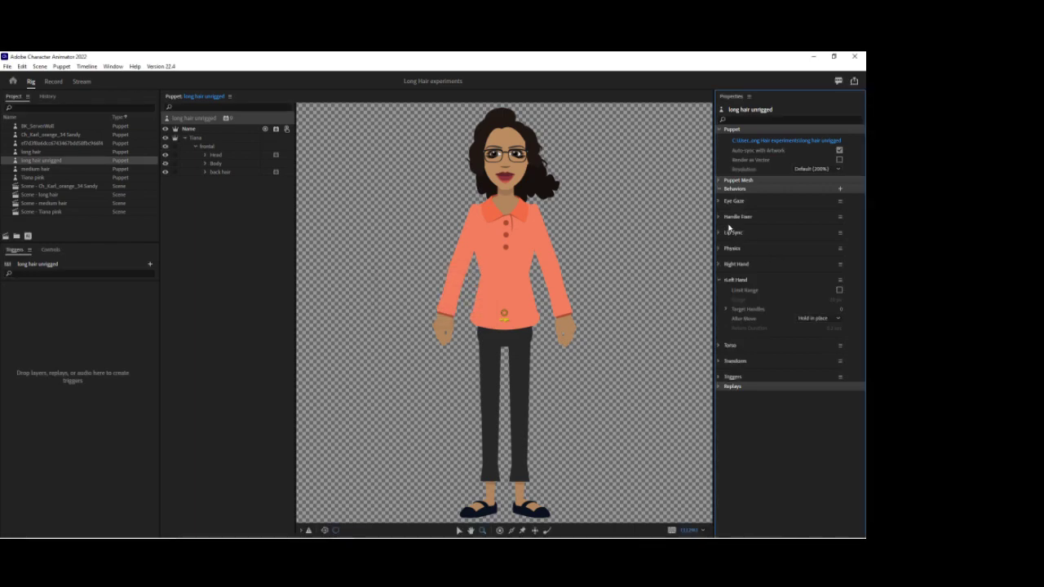
pyautogui.click(719, 345)
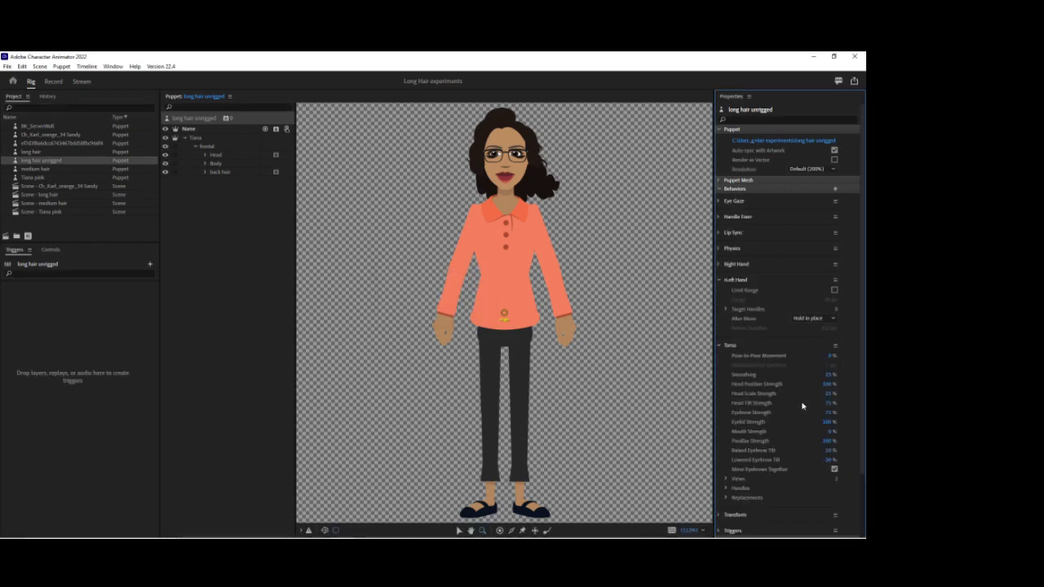
pyautogui.click(828, 384)
pyautogui.write('0')
pyautogui.press('Return')
pyautogui.click(828, 394)
pyautogui.write('0')
pyautogui.press('Return')
# On the Head layer, set the Face behavior's Head Position and Head Scale Strength to 0
pyautogui.click(217, 155)
pyautogui.scroll(-5, 781, 418)
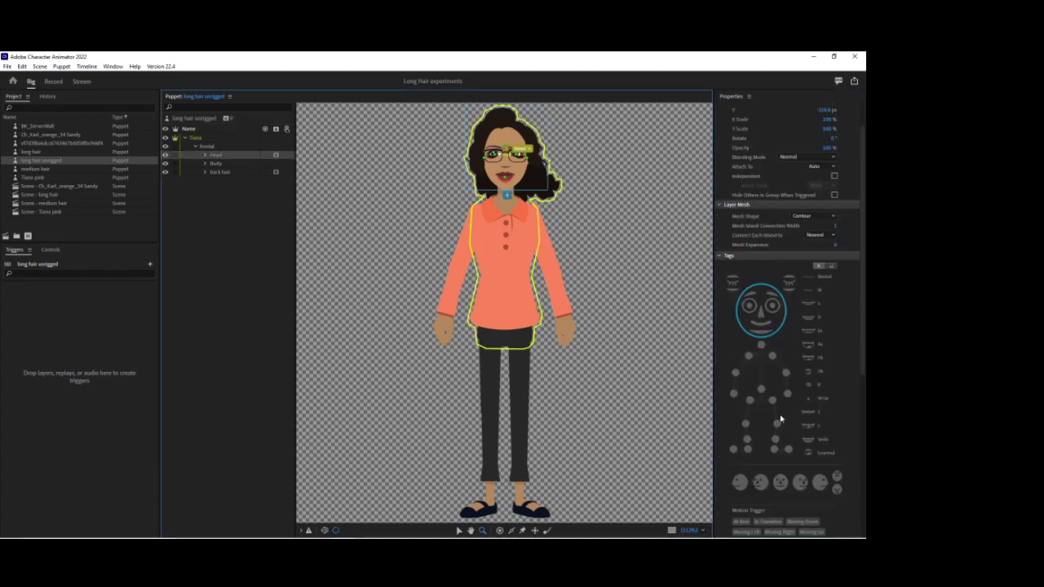
pyautogui.scroll(-3, 781, 418)
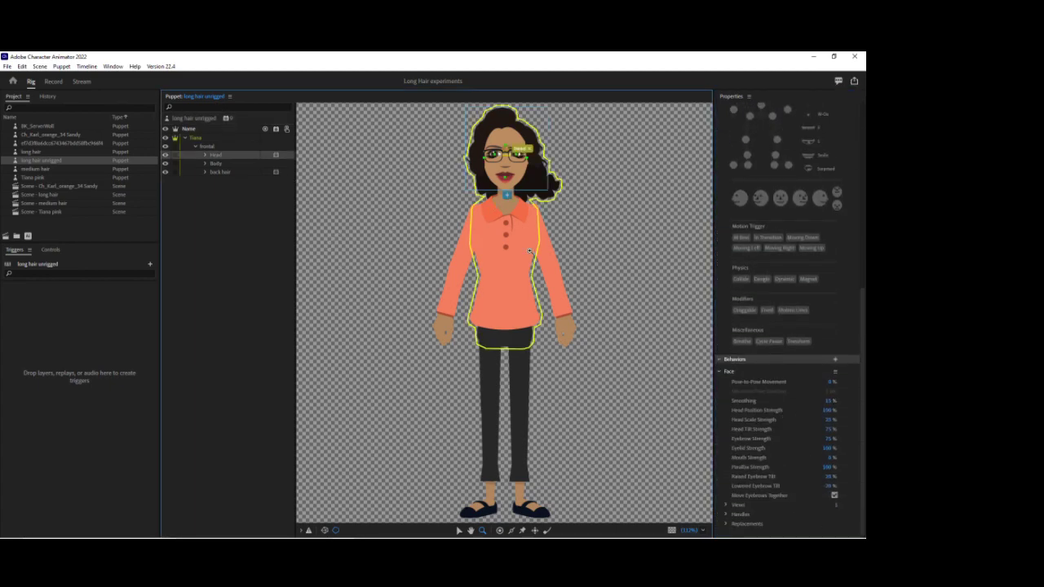
pyautogui.click(827, 410)
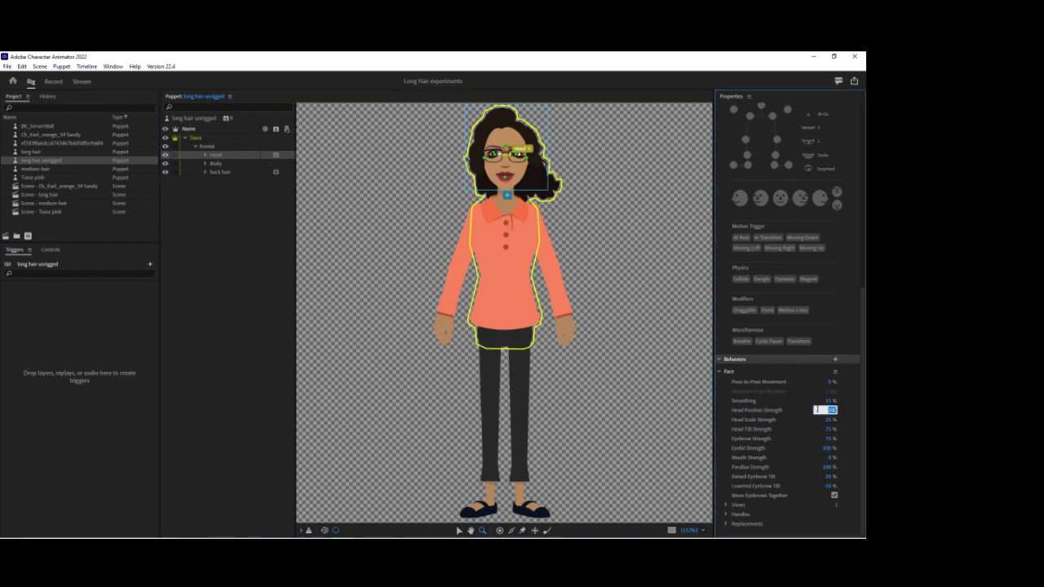
pyautogui.write('0')
pyautogui.press('Return')
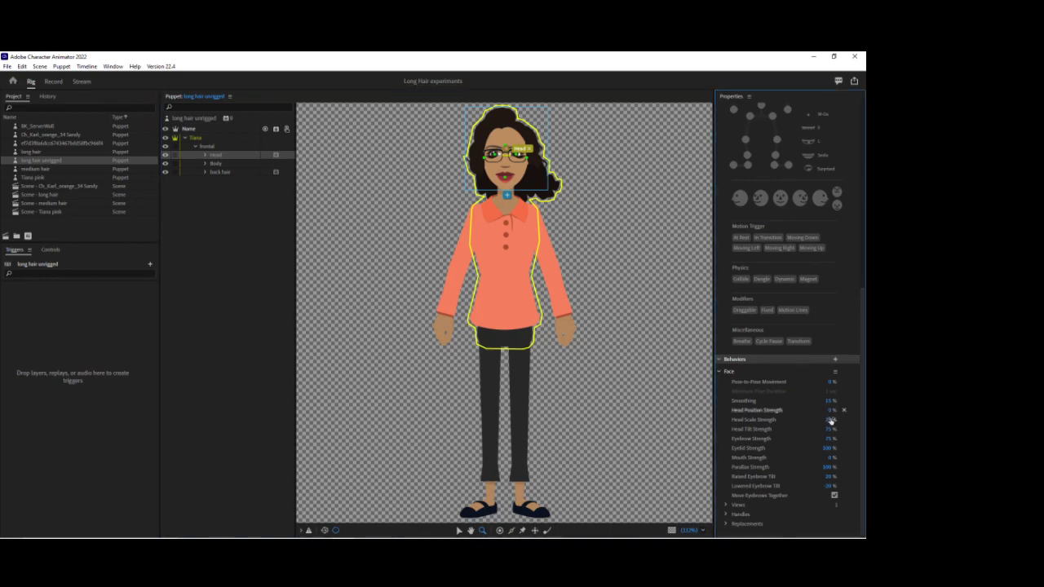
pyautogui.click(828, 419)
pyautogui.write('0')
pyautogui.press('Return')
# Make the Head and back hair layers independent and nudge the face origin handle slightly left
pyautogui.click(217, 157)
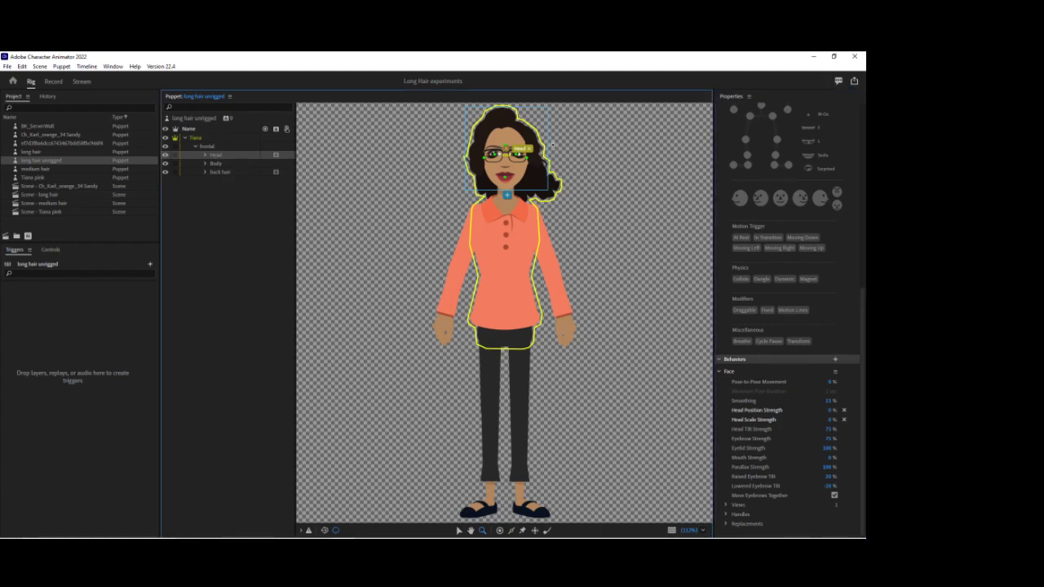
pyautogui.click(175, 156)
pyautogui.click(459, 530)
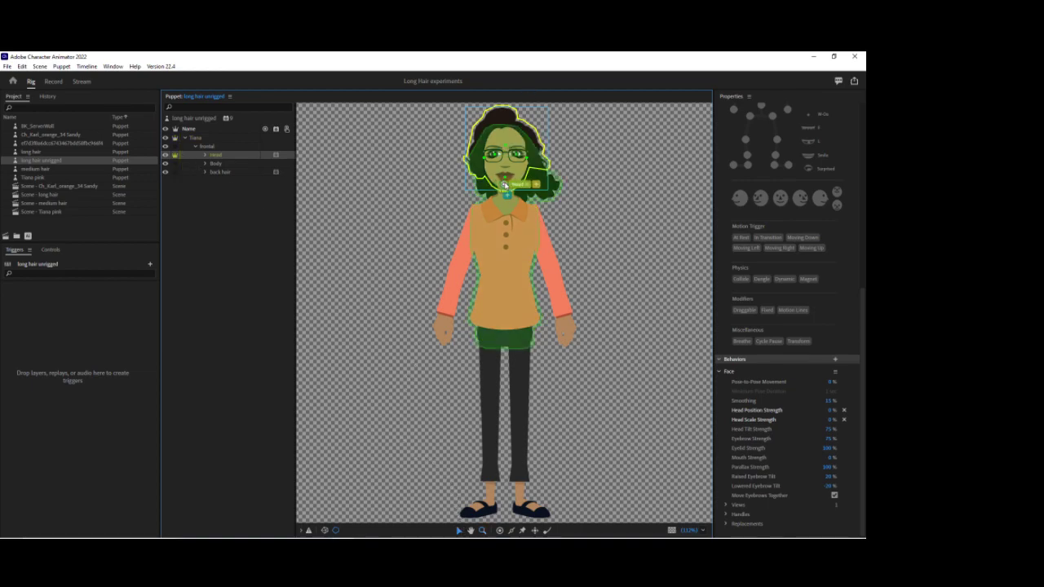
pyautogui.click(504, 185)
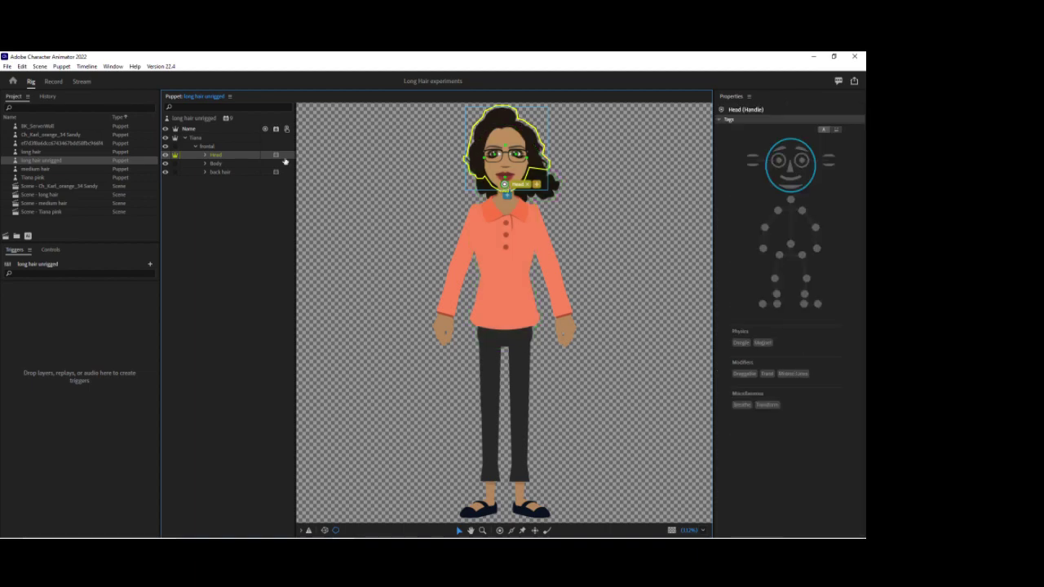
pyautogui.click(223, 172)
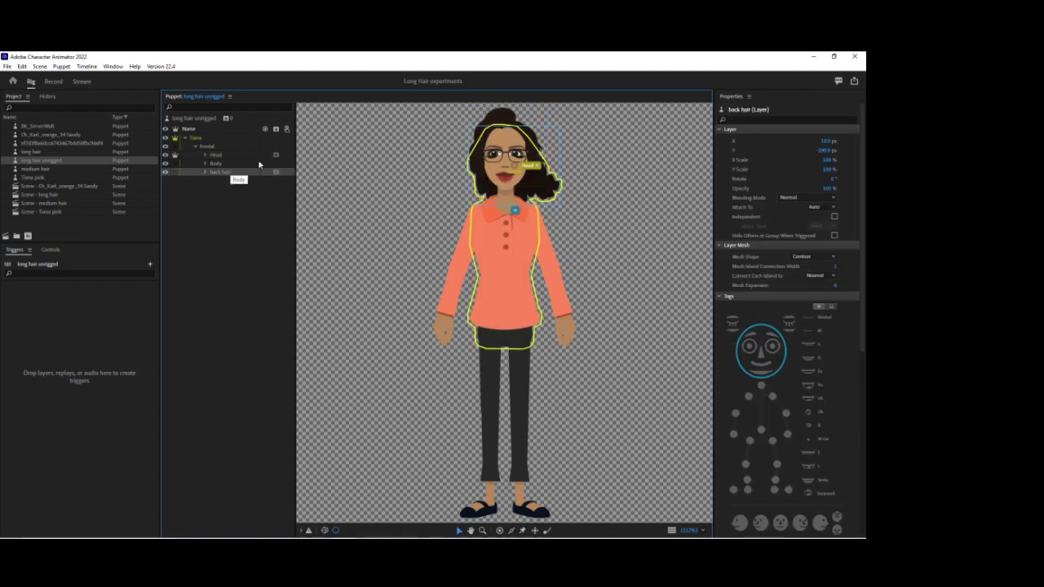
pyautogui.click(174, 173)
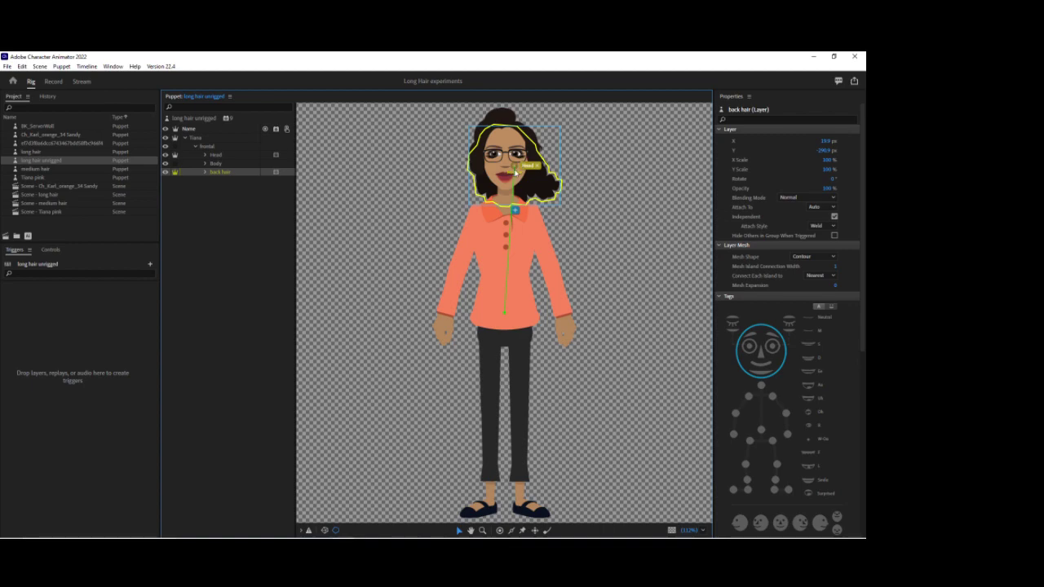
pyautogui.moveTo(515, 169); pyautogui.dragTo(505, 176)
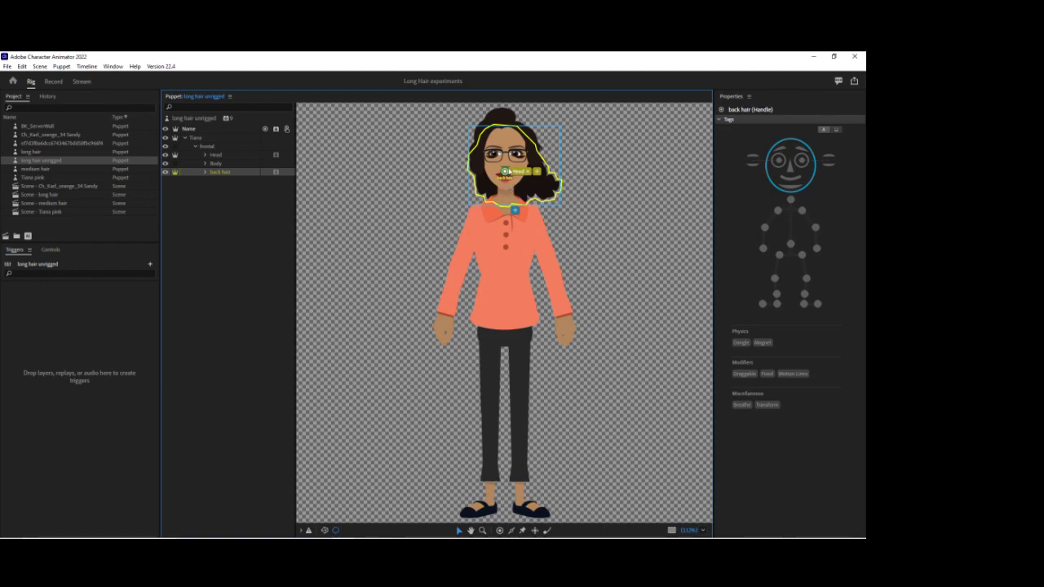
pyautogui.moveTo(509, 175); pyautogui.dragTo(506, 176)
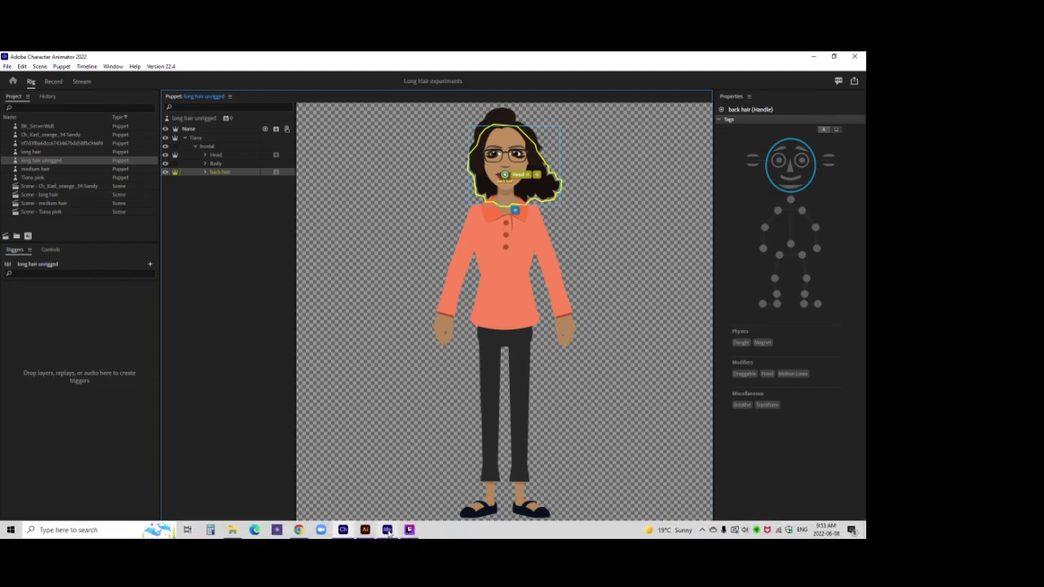
# In Illustrator, expand Head and Body, isolate the neck sublayer and zoom in on the head
pyautogui.click(365, 529)
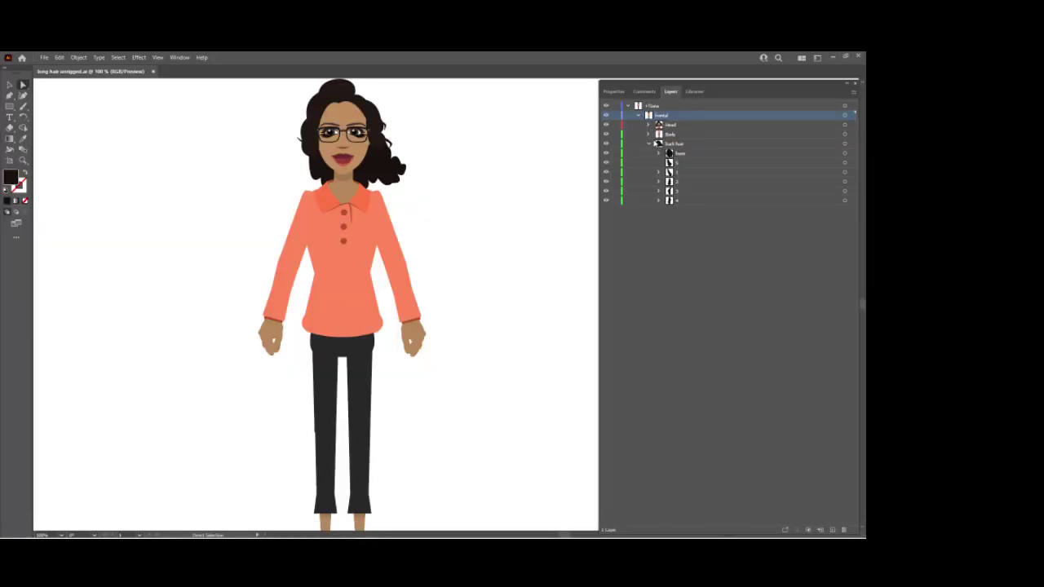
pyautogui.click(649, 143)
pyautogui.click(649, 127)
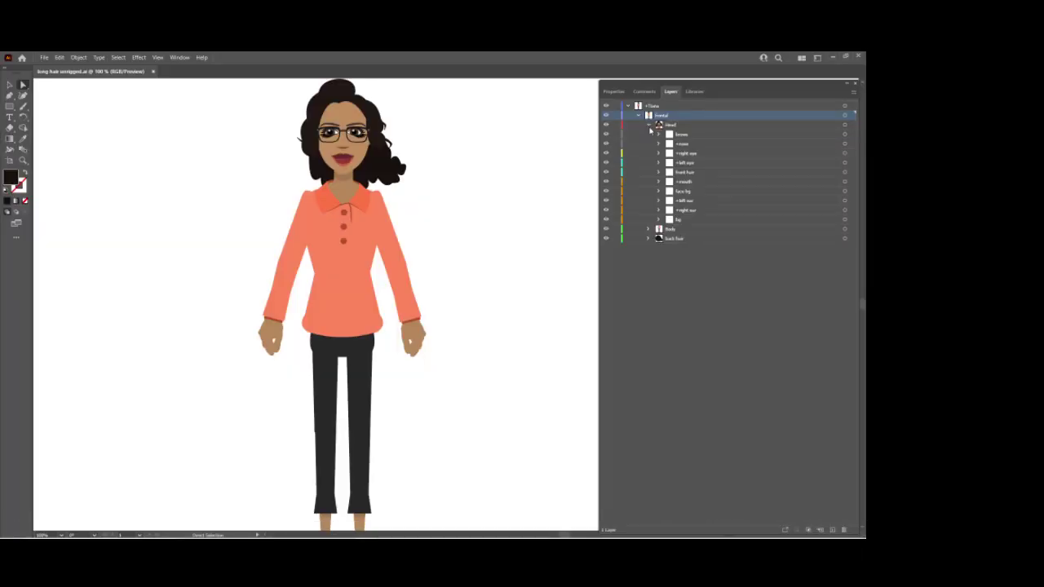
pyautogui.click(650, 229)
pyautogui.click(682, 239)
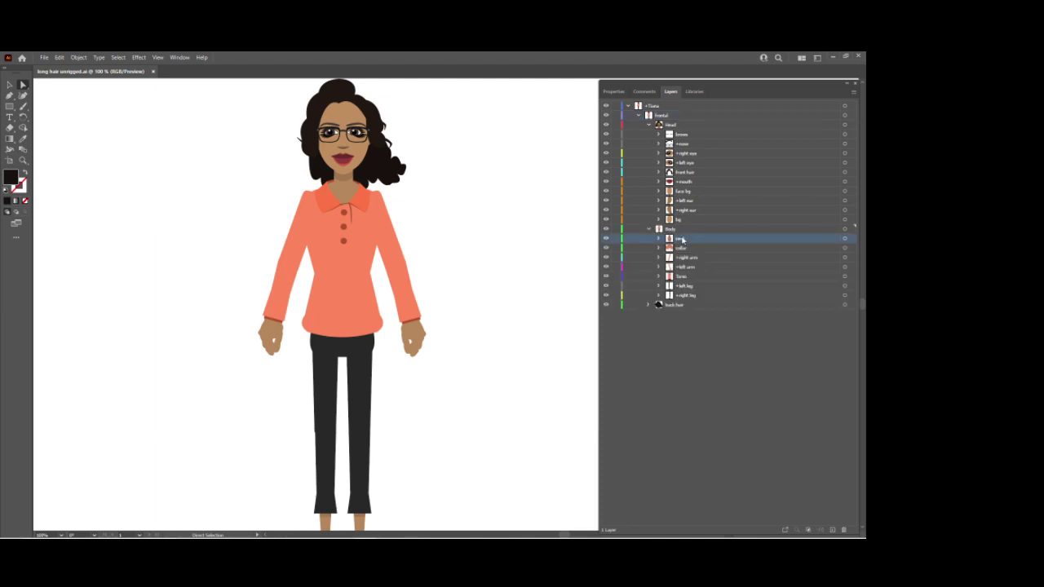
pyautogui.click(849, 237)
pyautogui.click(852, 90)
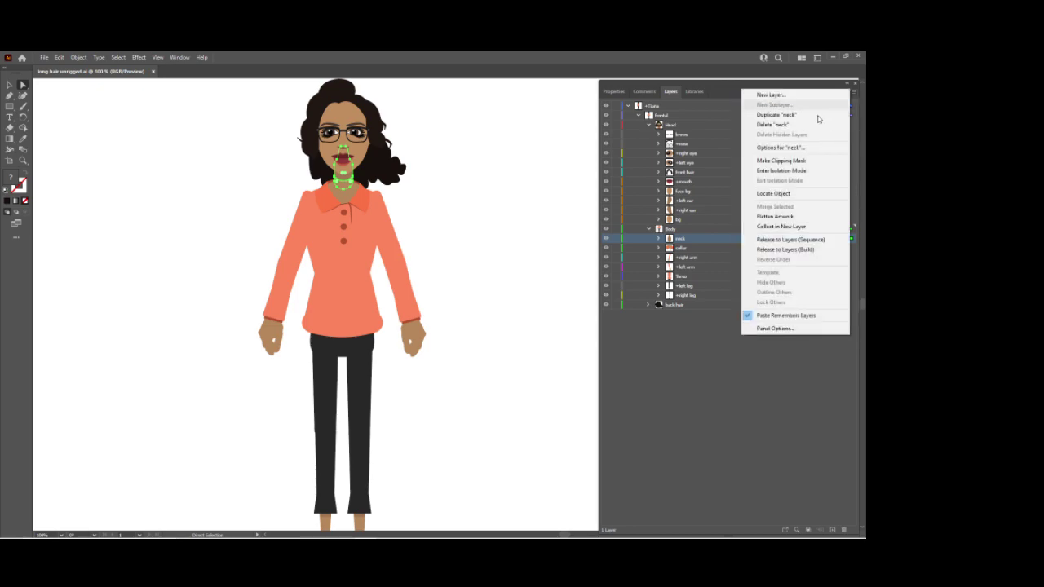
pyautogui.click(797, 172)
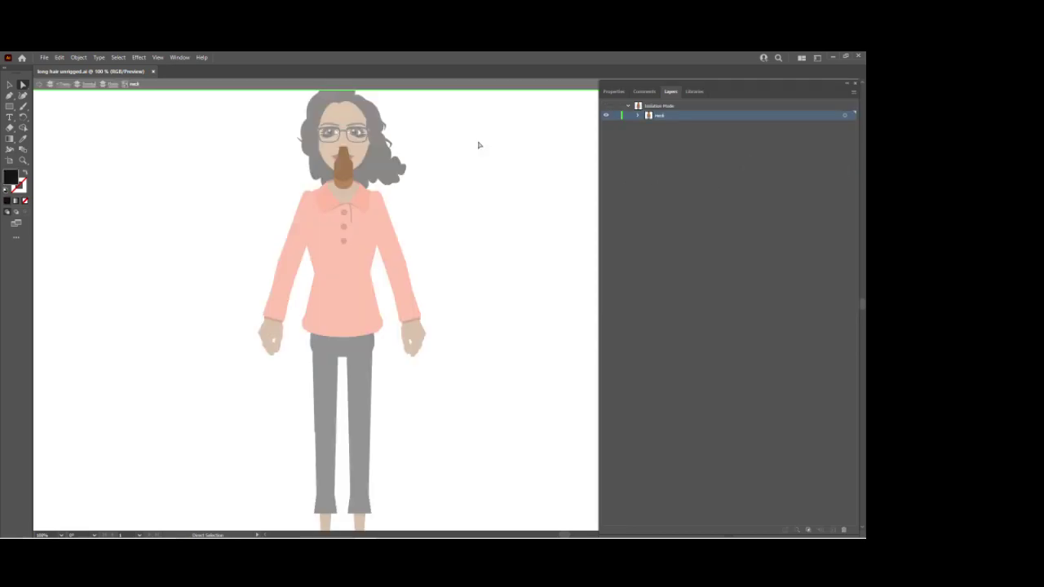
pyautogui.press('z')
pyautogui.click(343, 152)
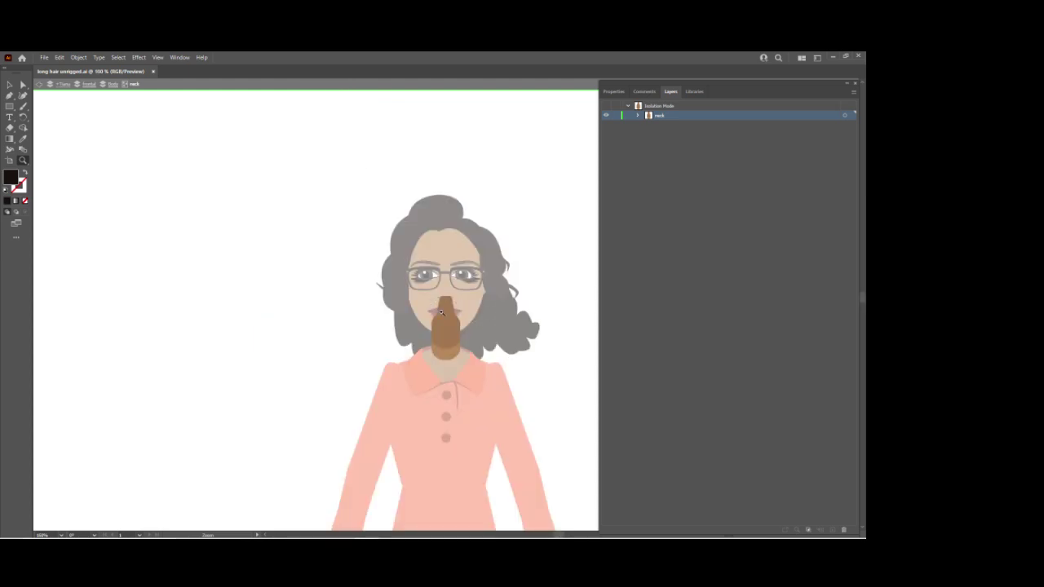
pyautogui.moveTo(460, 506)
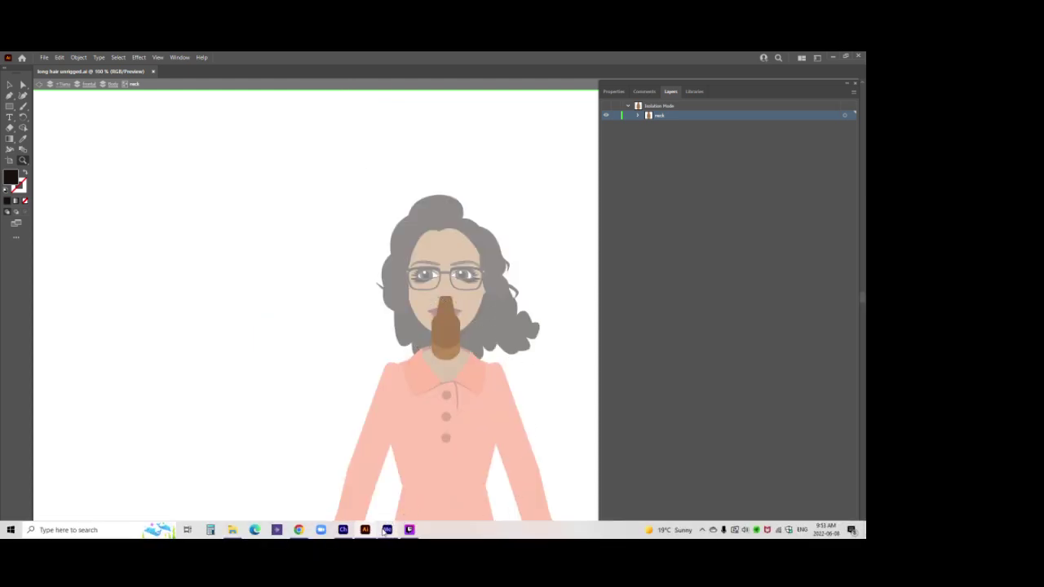
pyautogui.click(346, 530)
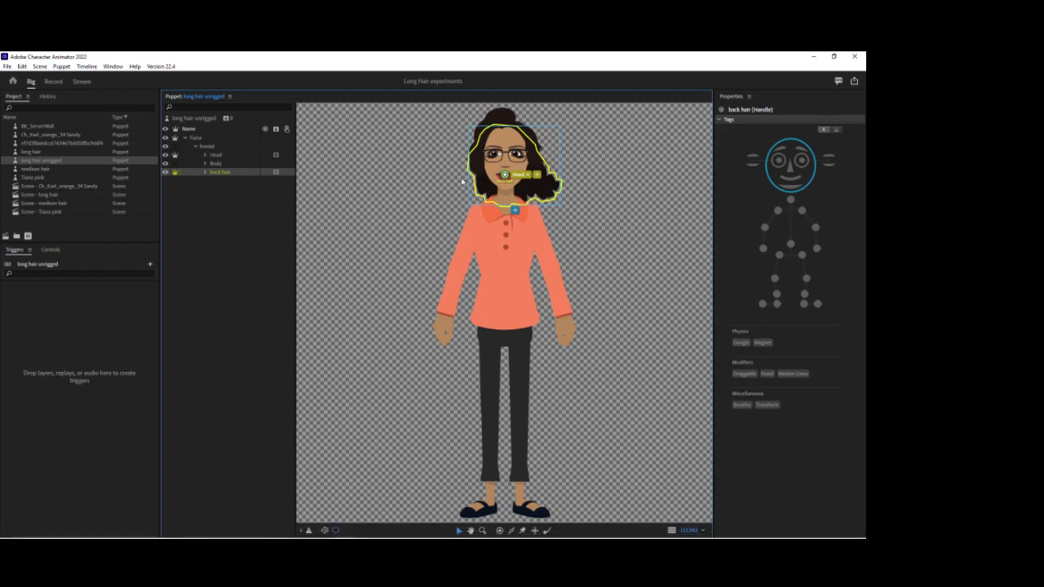
# Expand the Body group to reveal the arm and leg layers
pyautogui.click(208, 147)
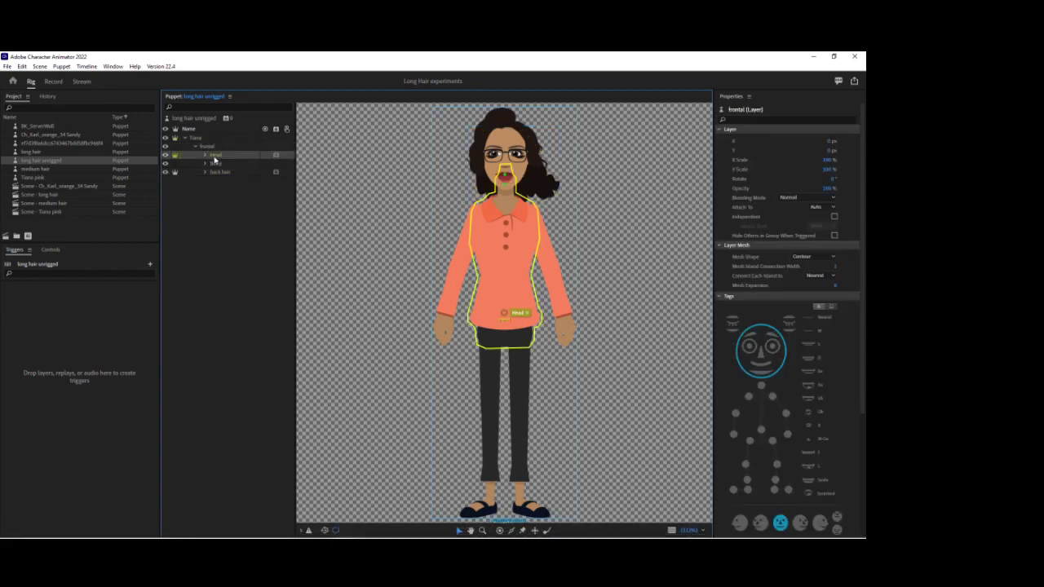
pyautogui.click(216, 155)
pyautogui.click(218, 166)
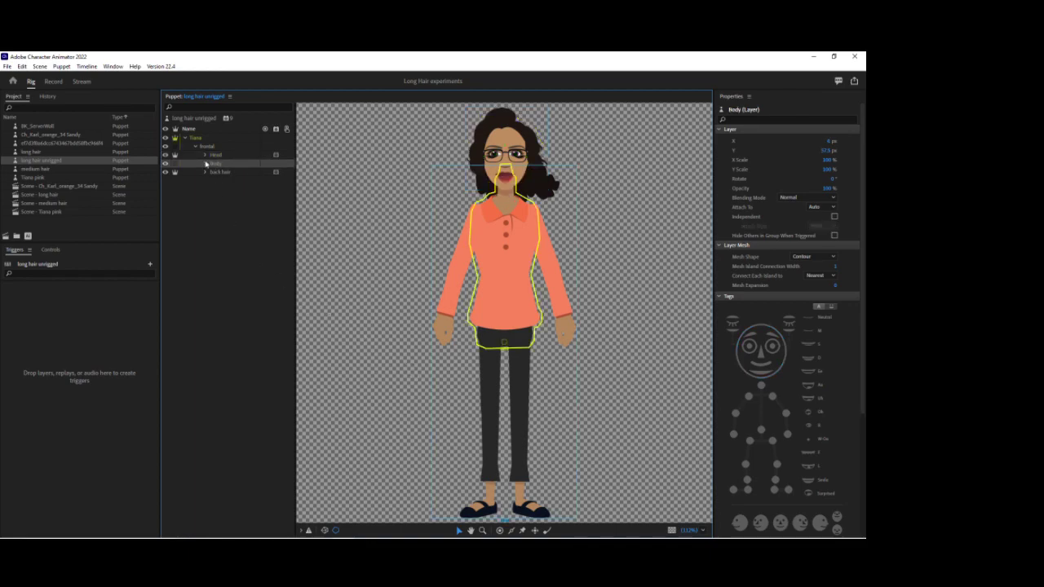
pyautogui.click(205, 164)
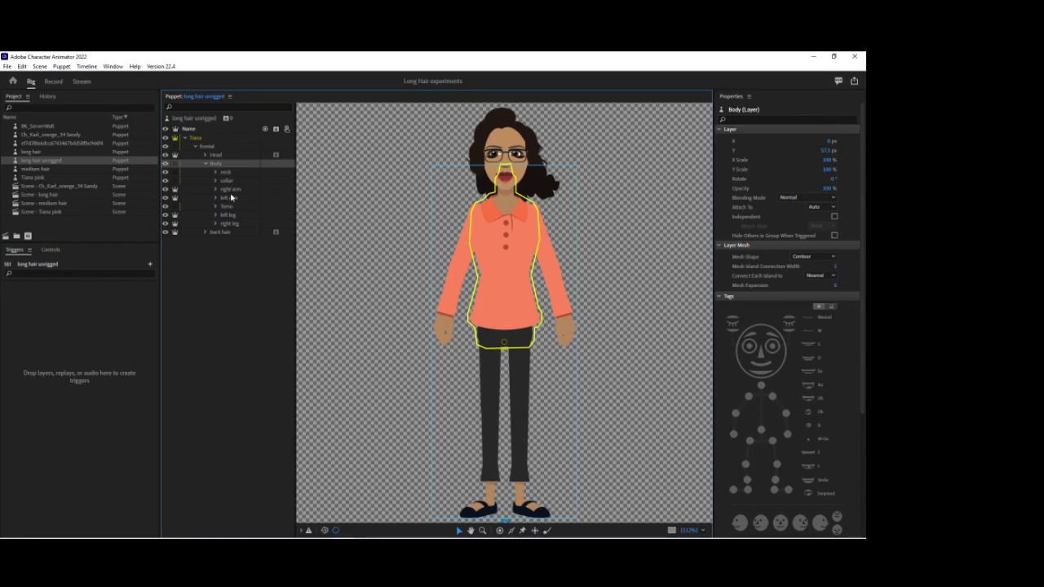
# Rig the left arm with Left Shoulder, Left Elbow and a draggable Left Wrist handle
pyautogui.click(232, 199)
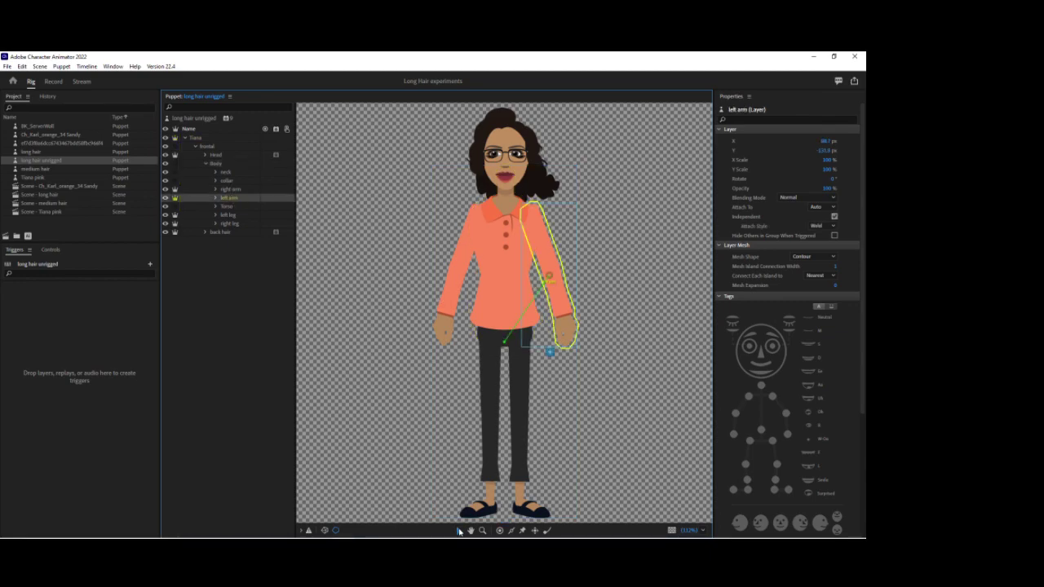
pyautogui.click(530, 213)
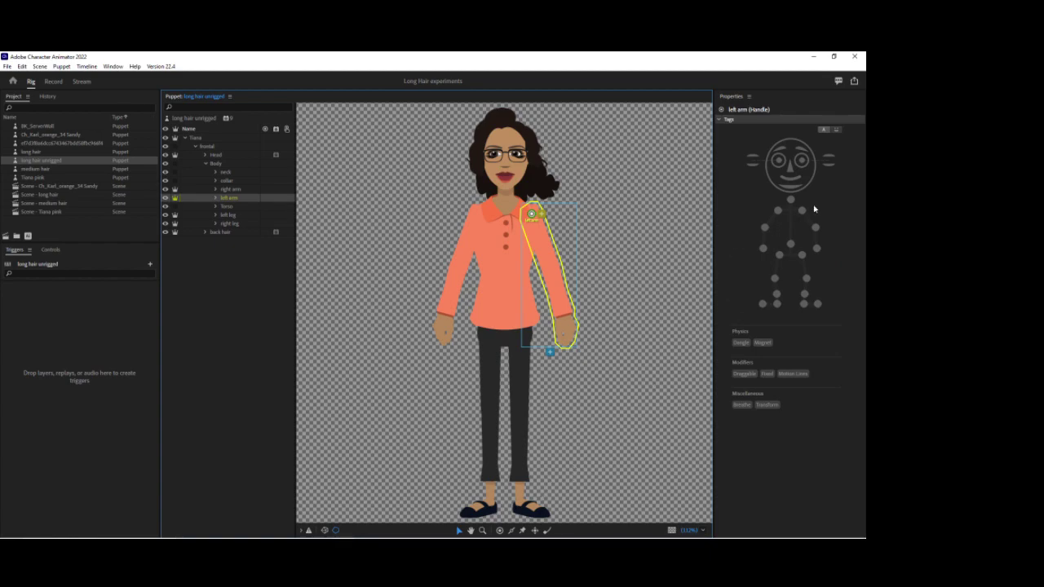
pyautogui.click(802, 210)
pyautogui.click(499, 530)
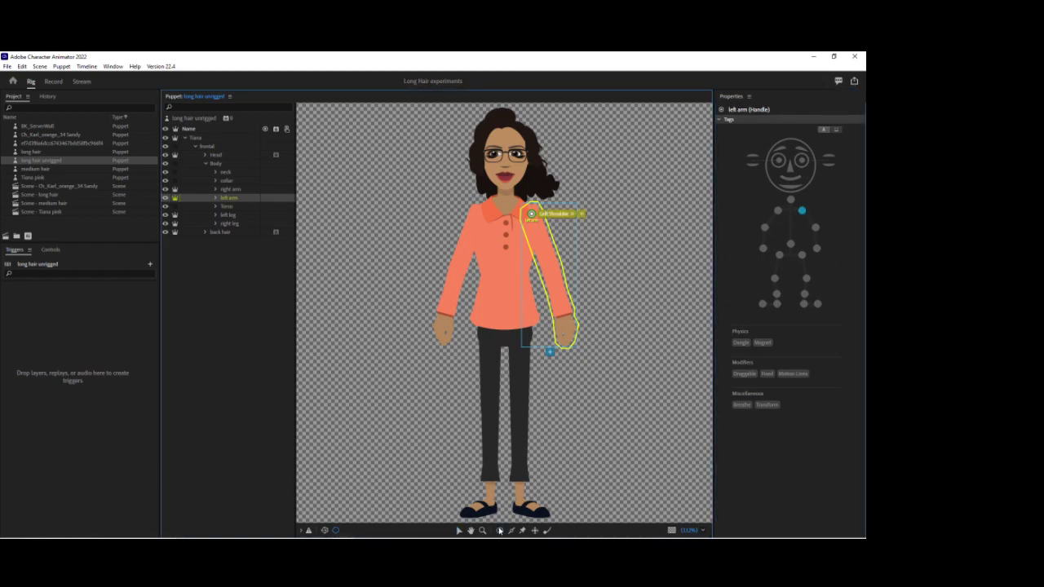
pyautogui.click(552, 267)
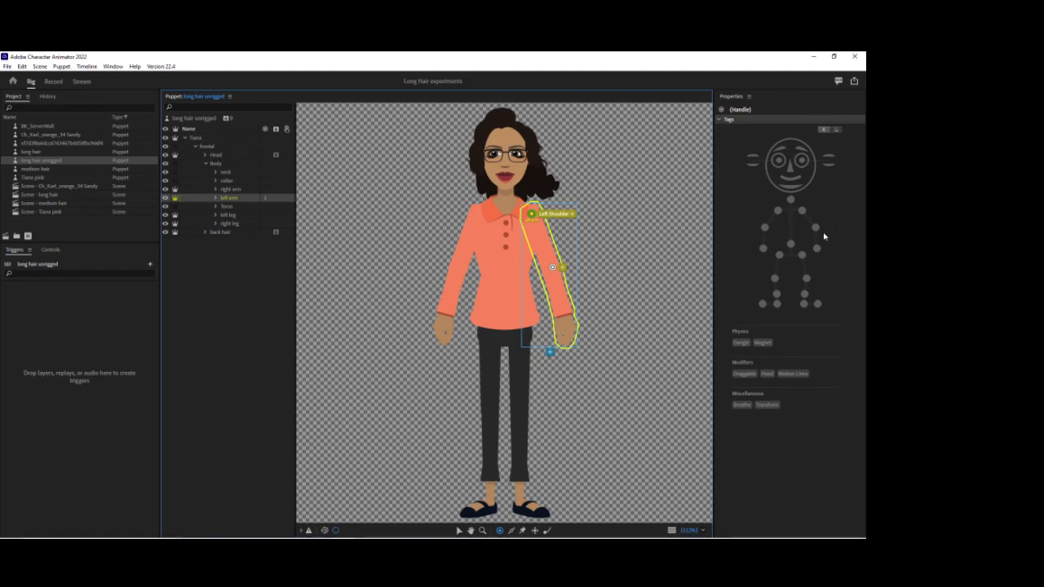
pyautogui.click(816, 227)
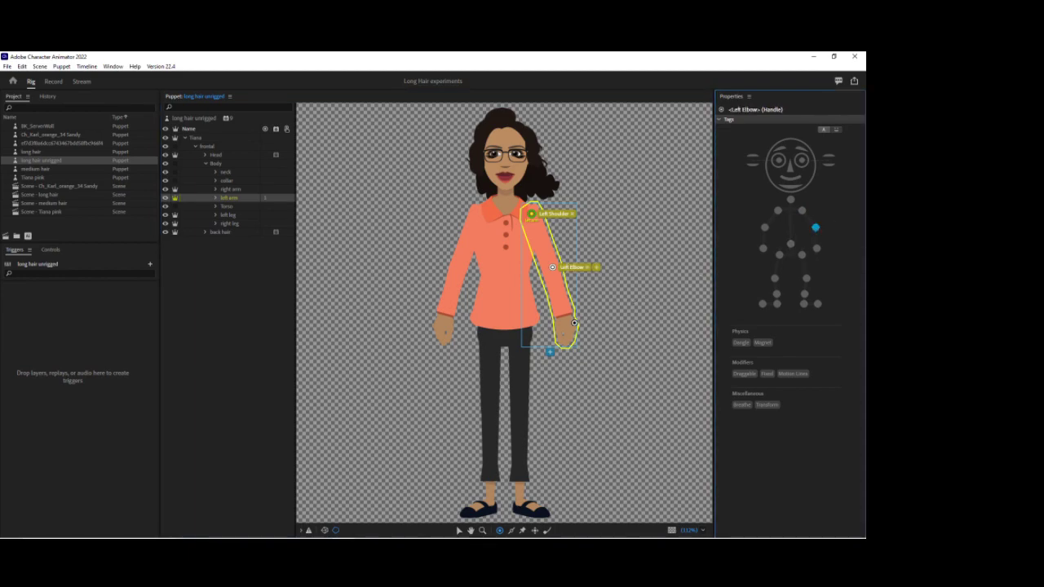
pyautogui.click(564, 323)
pyautogui.click(816, 248)
pyautogui.click(743, 374)
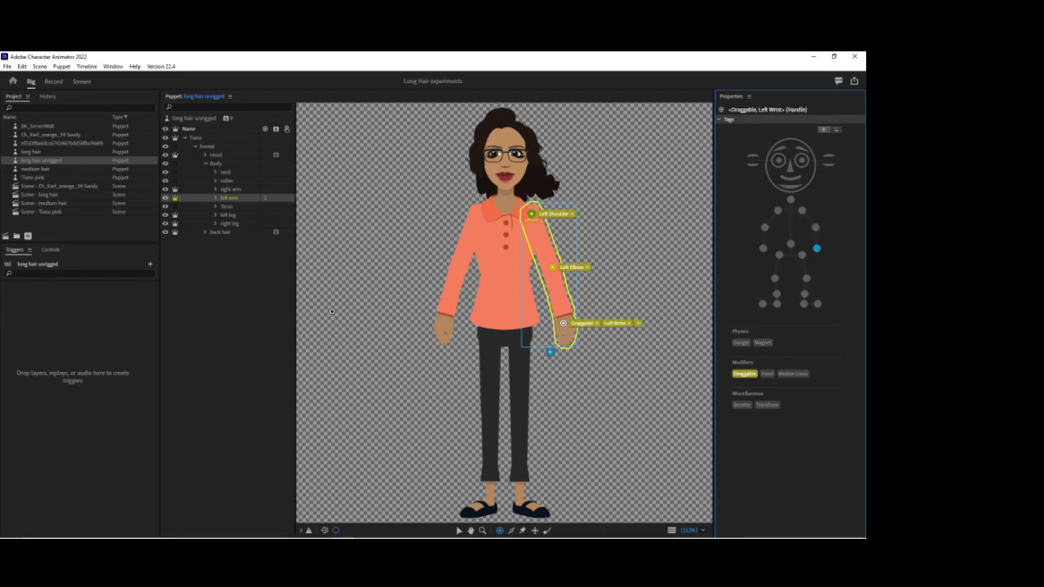
# Rig the right arm with Right Shoulder, Right Elbow and Right Wrist handles
pyautogui.click(230, 189)
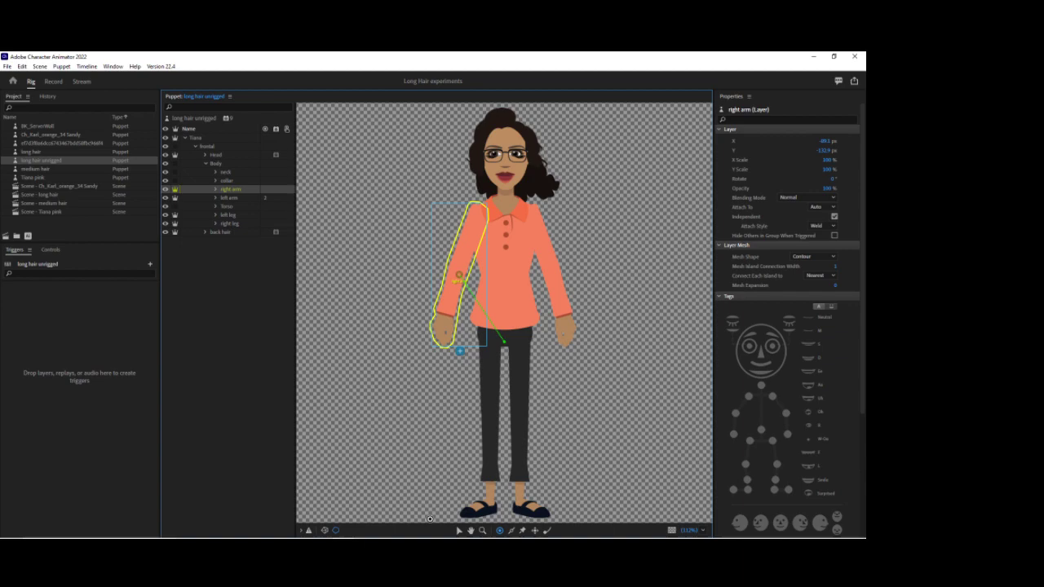
pyautogui.click(460, 531)
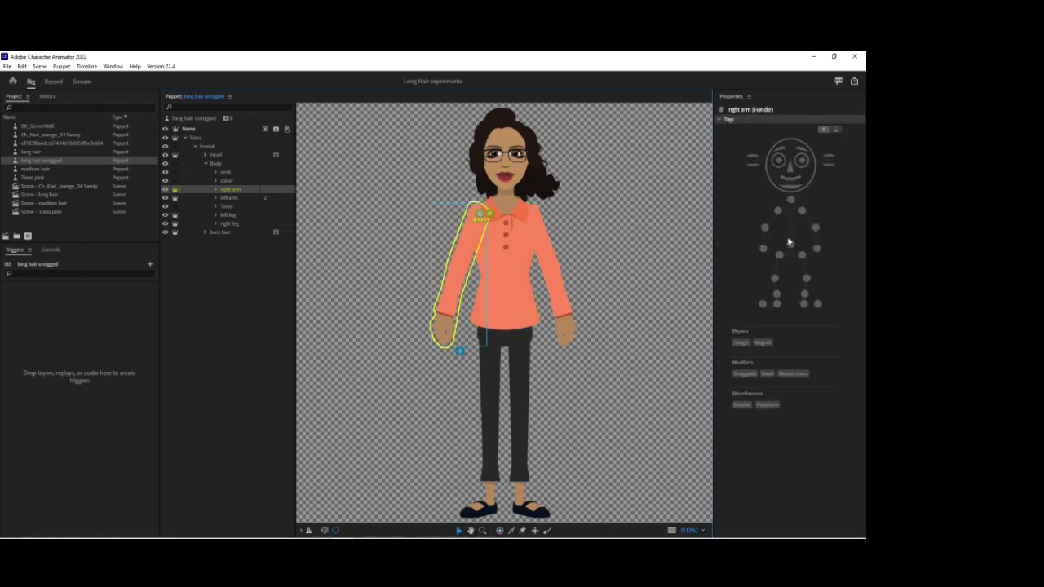
pyautogui.click(778, 211)
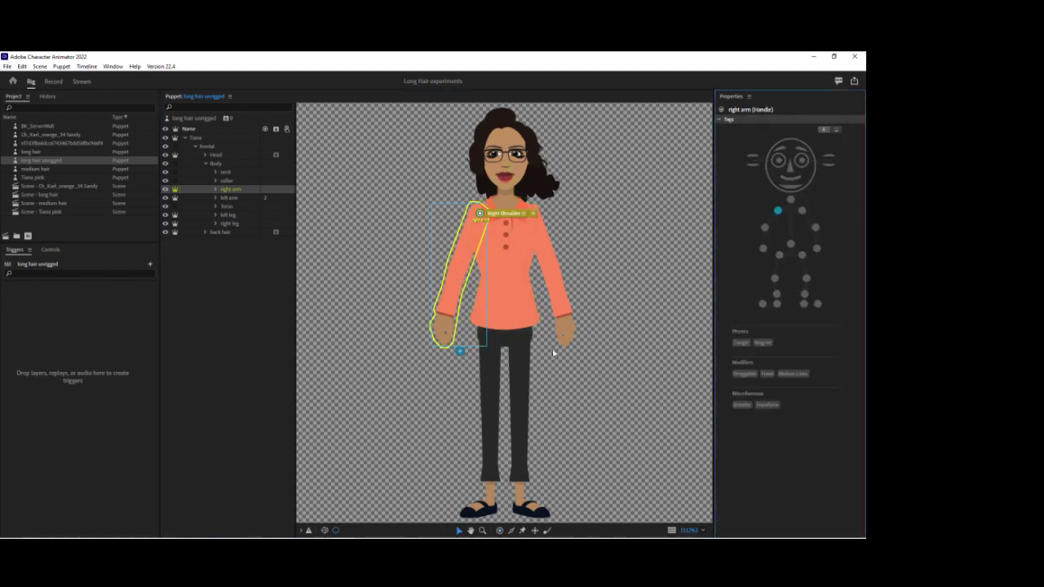
pyautogui.click(500, 530)
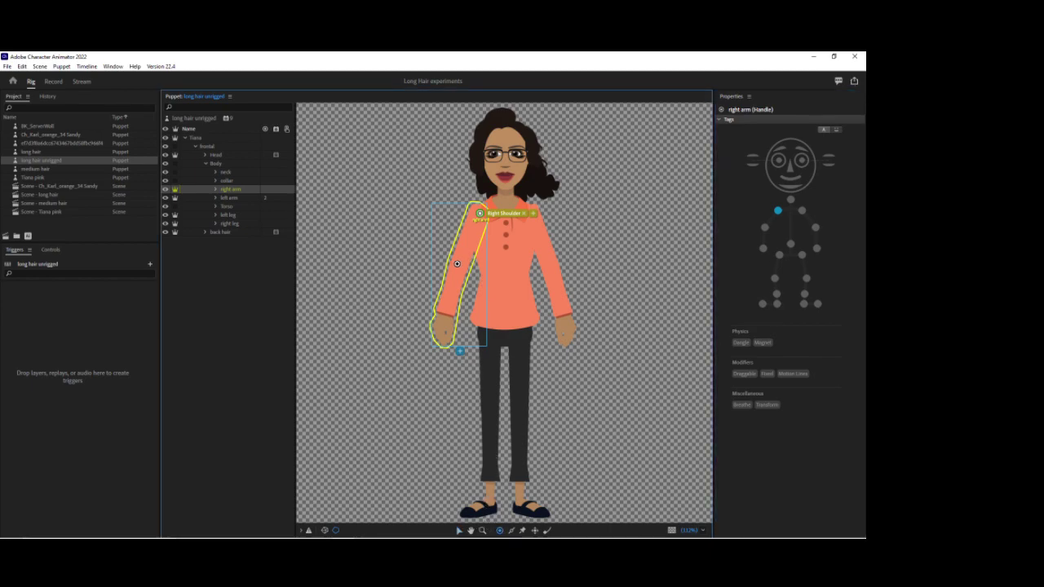
pyautogui.click(460, 263)
pyautogui.click(764, 226)
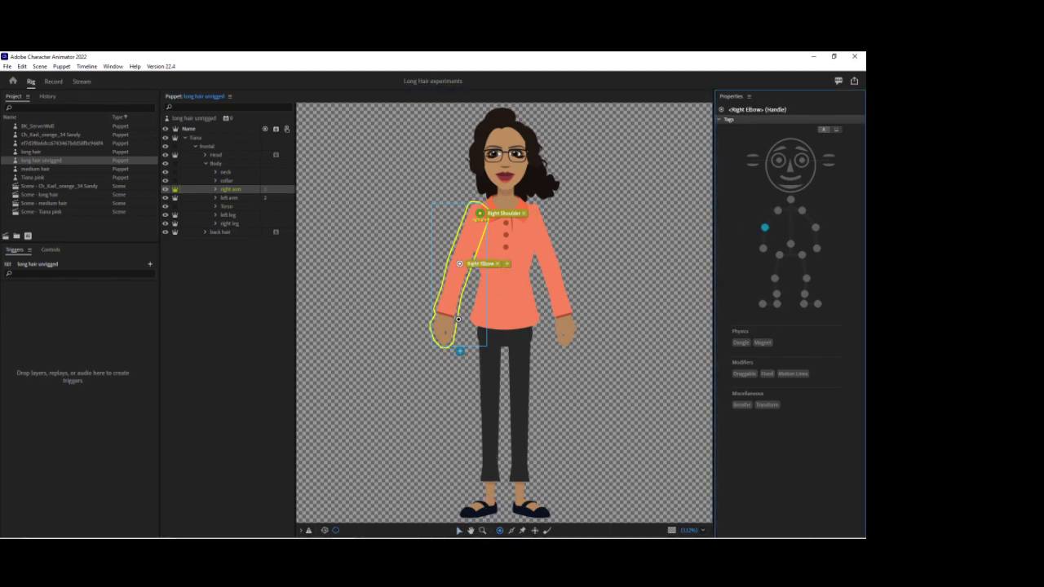
pyautogui.click(446, 321)
pyautogui.click(762, 248)
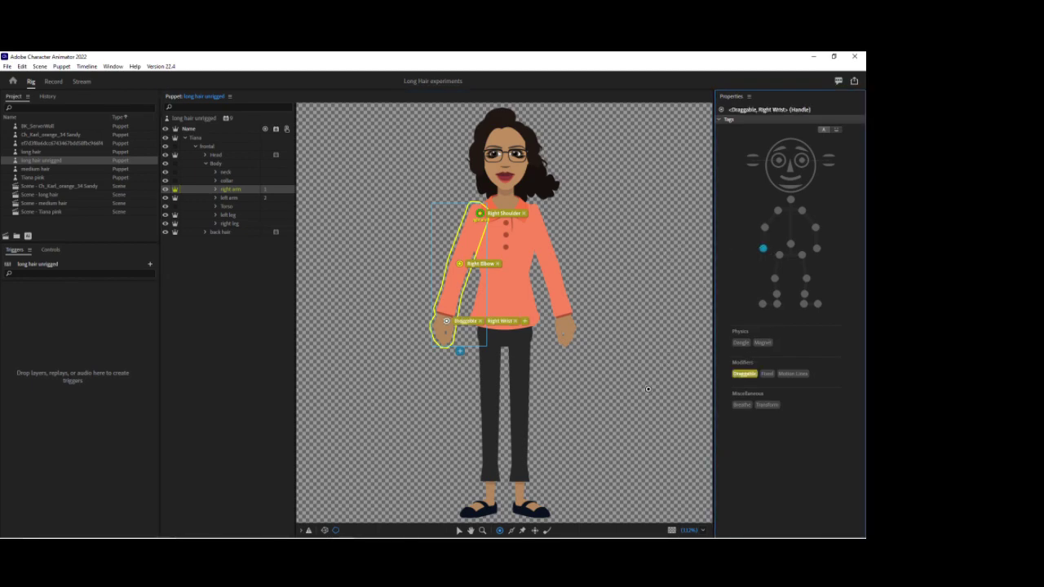
# Rig the left leg with Left Hip, Left Knee, Left Ankle, Left Heel and Left Toe handles
pyautogui.click(228, 215)
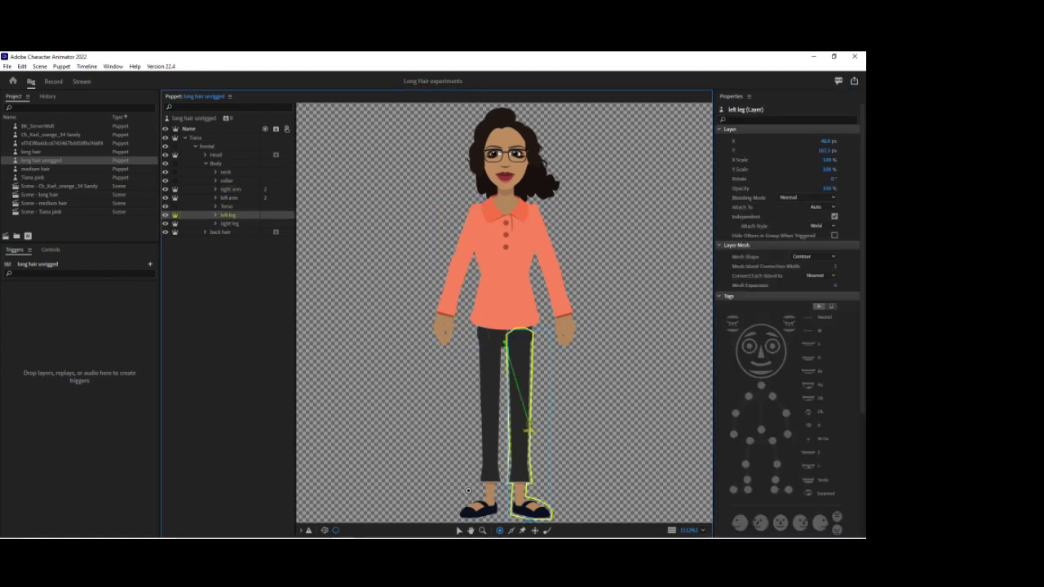
pyautogui.click(459, 530)
pyautogui.click(522, 344)
pyautogui.click(801, 255)
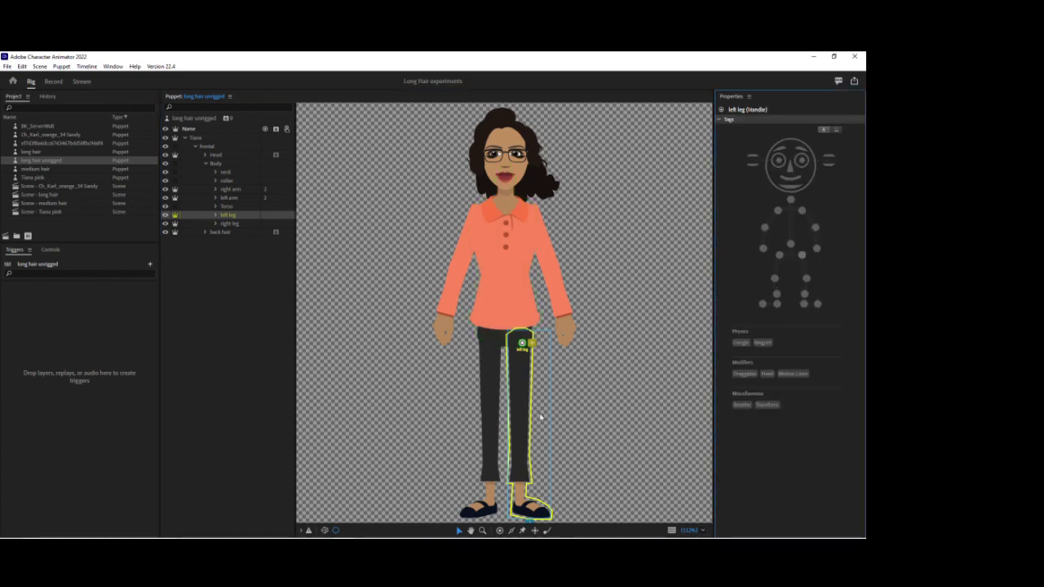
pyautogui.click(524, 413)
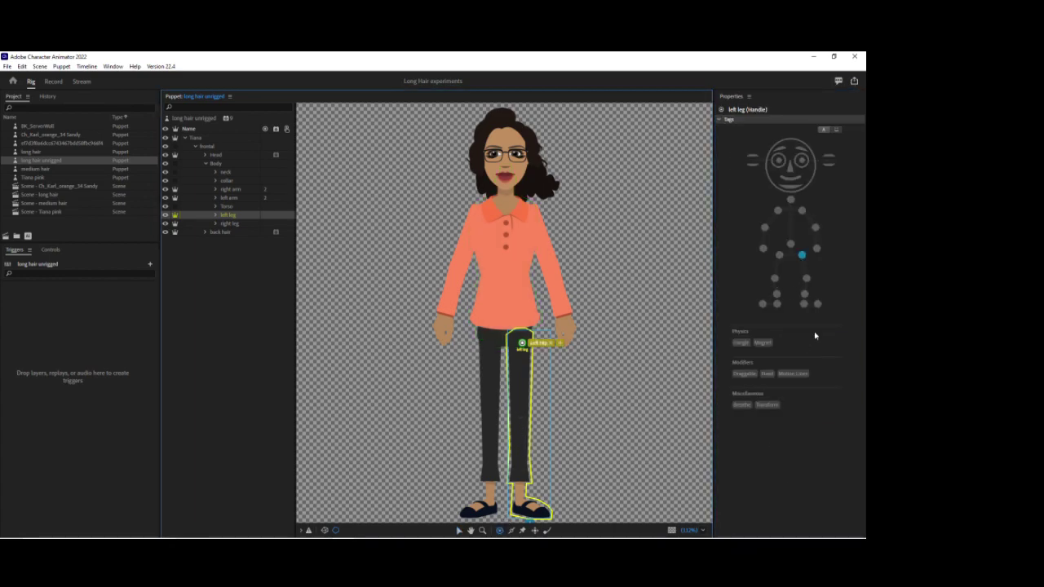
pyautogui.click(806, 278)
pyautogui.click(519, 480)
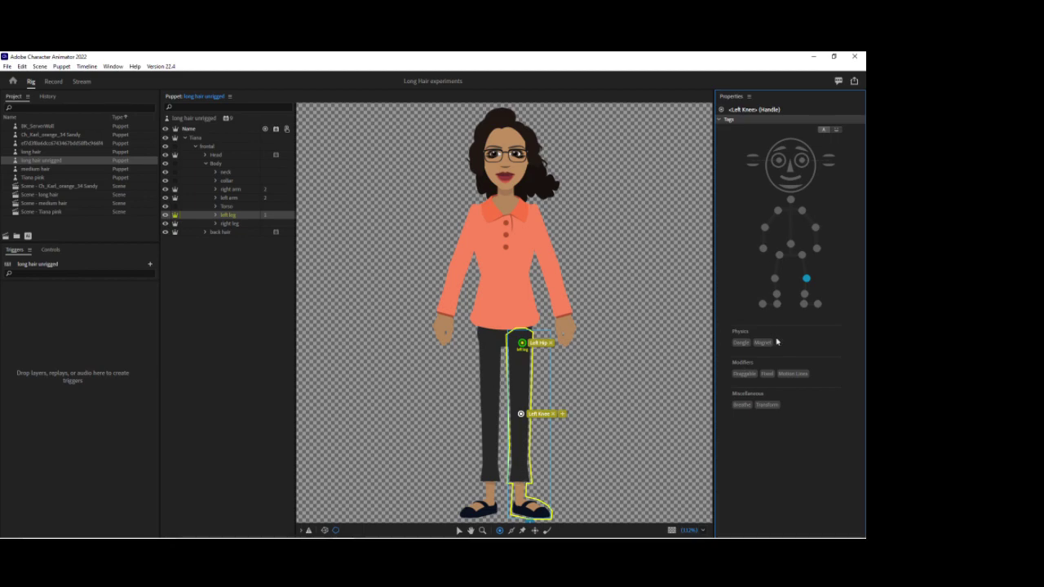
pyautogui.click(804, 294)
pyautogui.click(520, 506)
pyautogui.click(803, 303)
pyautogui.click(543, 513)
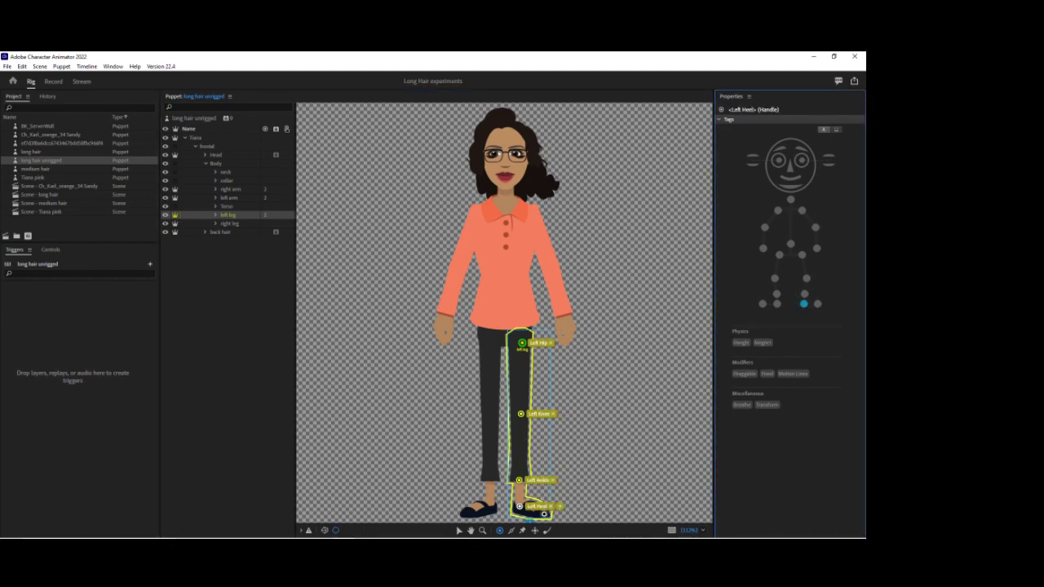
pyautogui.click(816, 303)
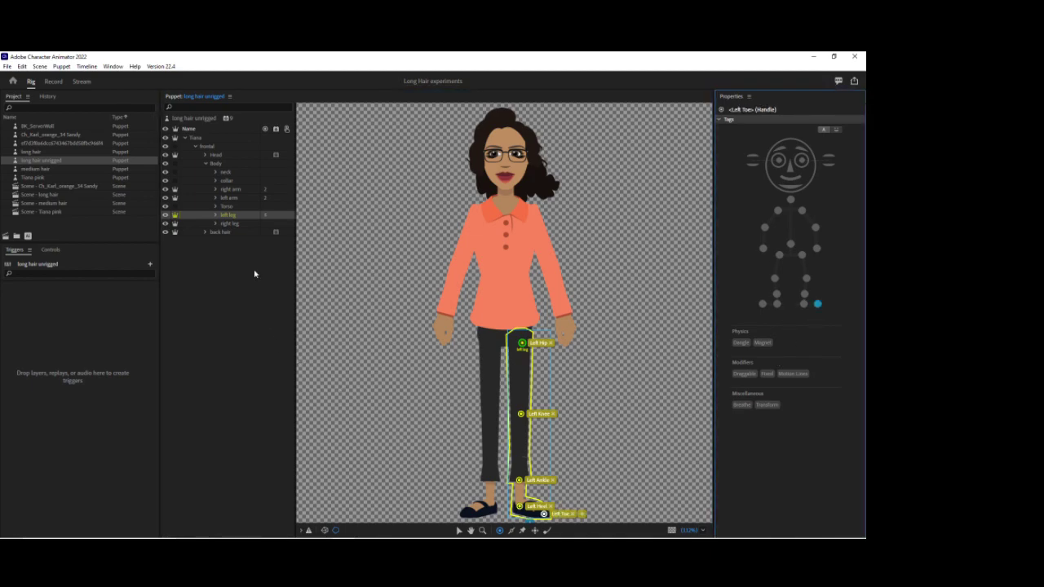
# Rig the right leg with Right Hip, Right Knee, Right Ankle, Right Heel and Right Toe handles
pyautogui.click(229, 224)
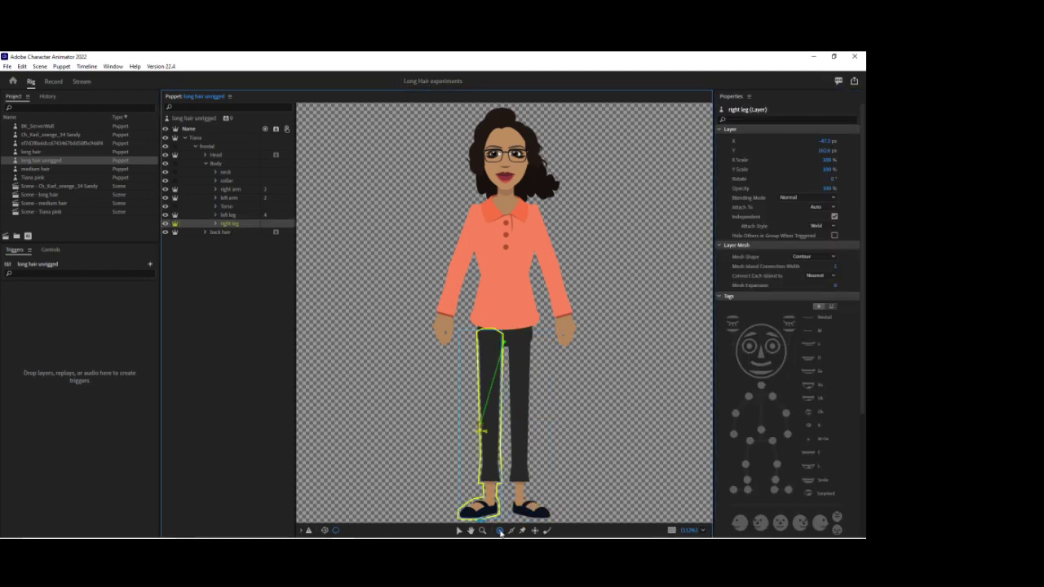
pyautogui.click(459, 531)
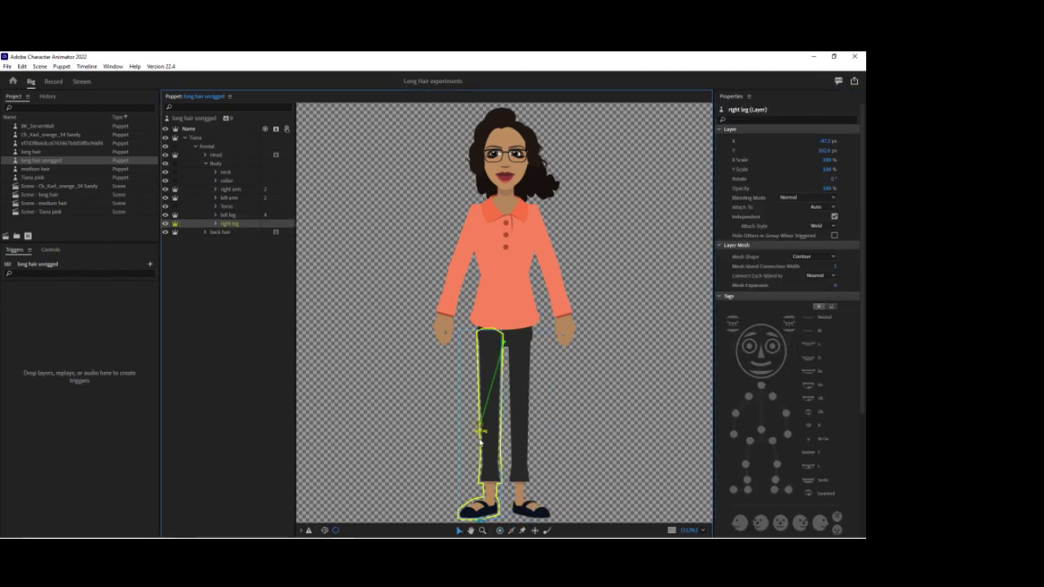
pyautogui.click(490, 340)
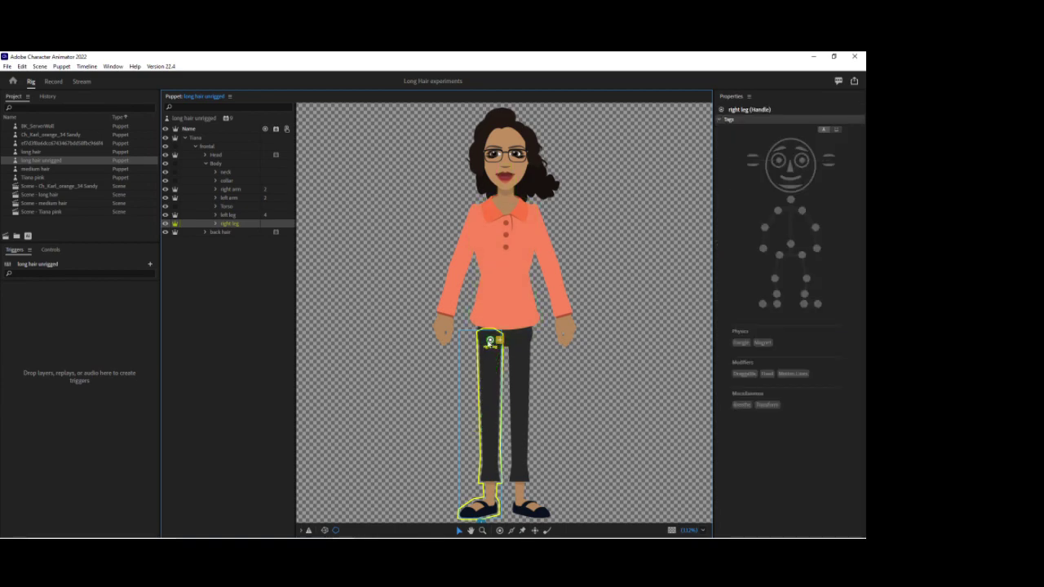
pyautogui.click(779, 256)
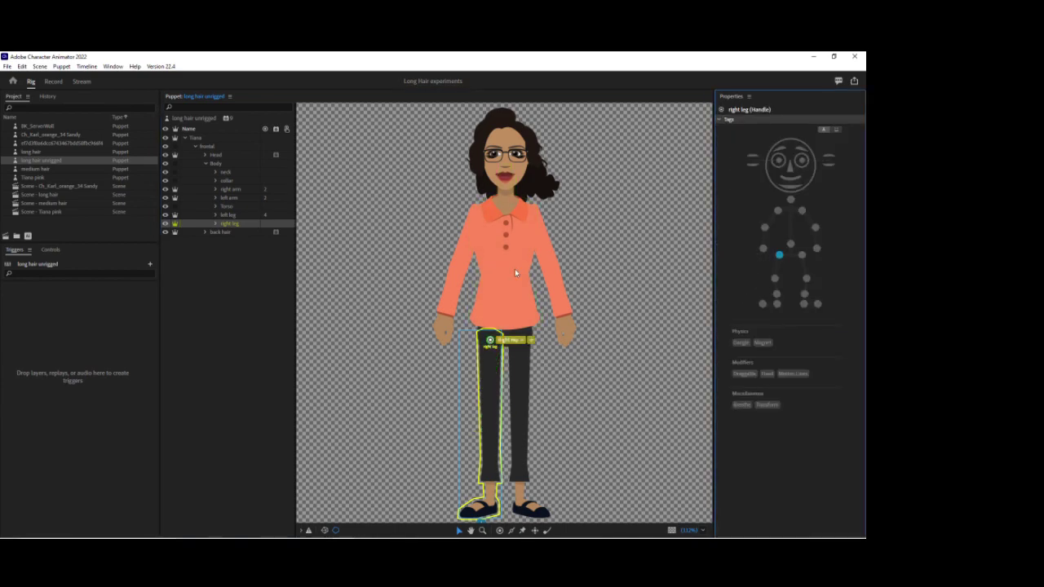
pyautogui.click(500, 531)
pyautogui.click(488, 414)
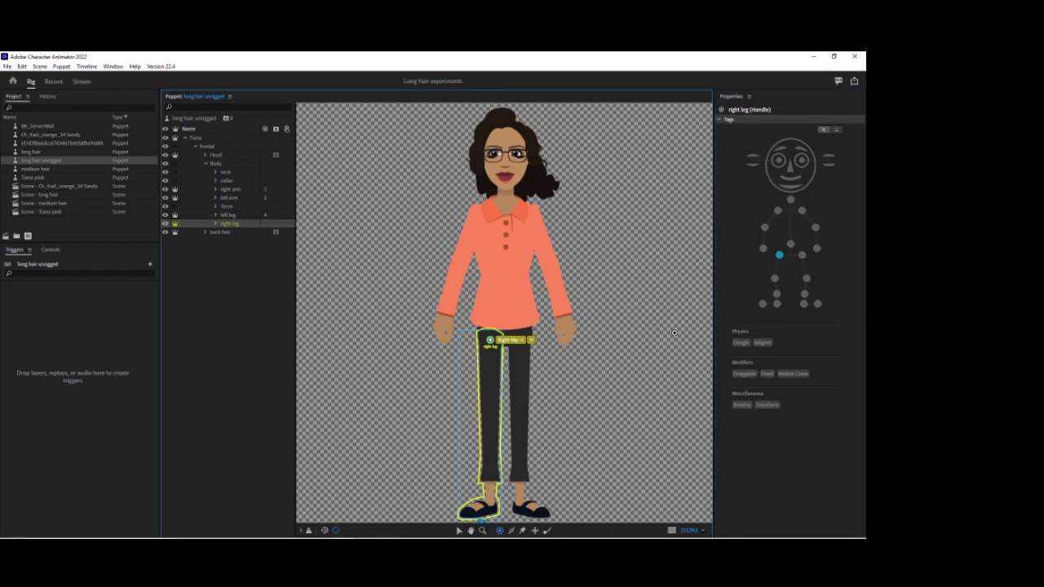
pyautogui.click(774, 279)
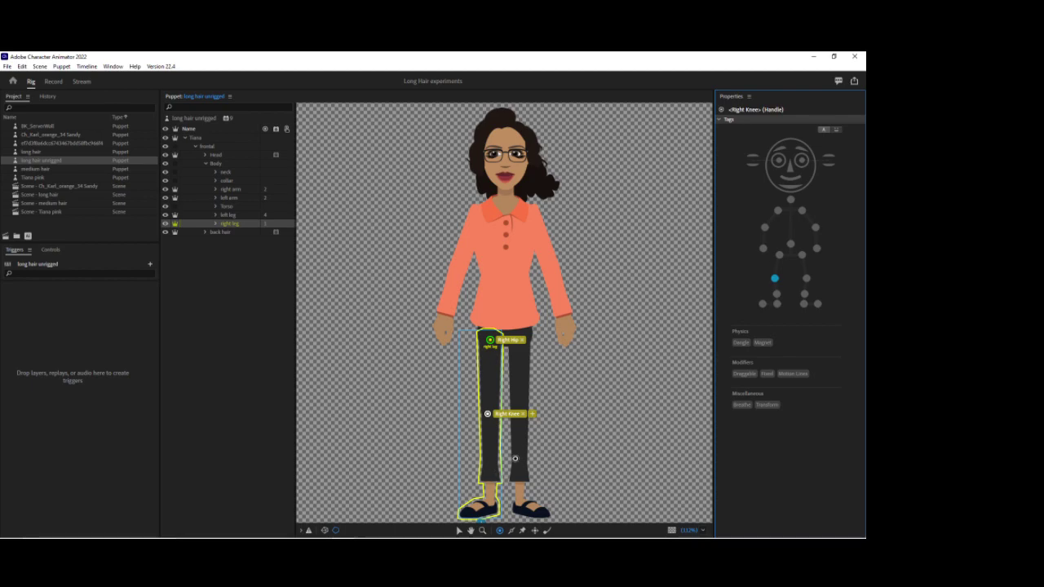
pyautogui.click(489, 477)
pyautogui.click(490, 510)
pyautogui.click(776, 304)
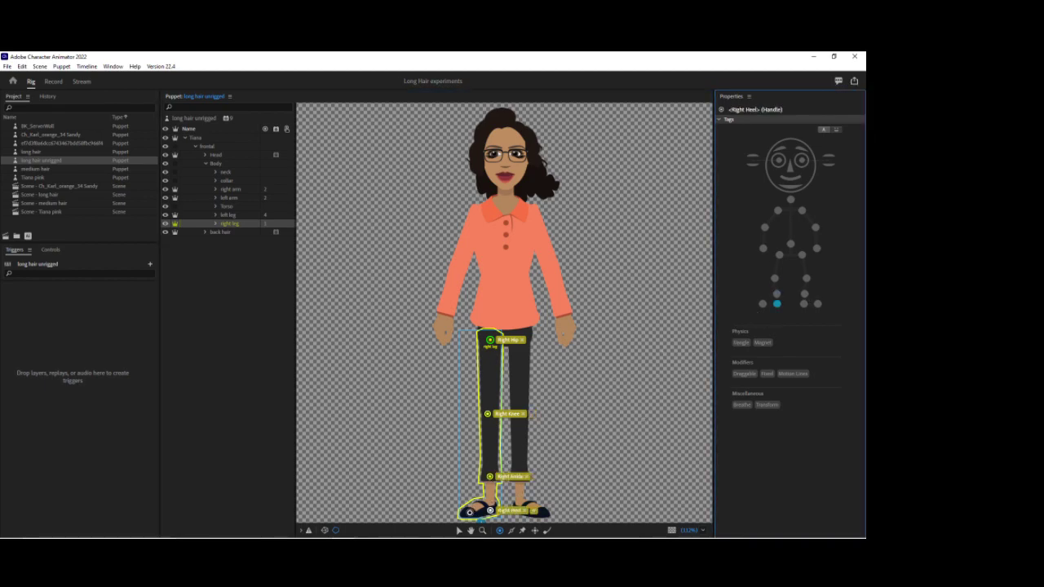
pyautogui.click(468, 512)
pyautogui.click(762, 305)
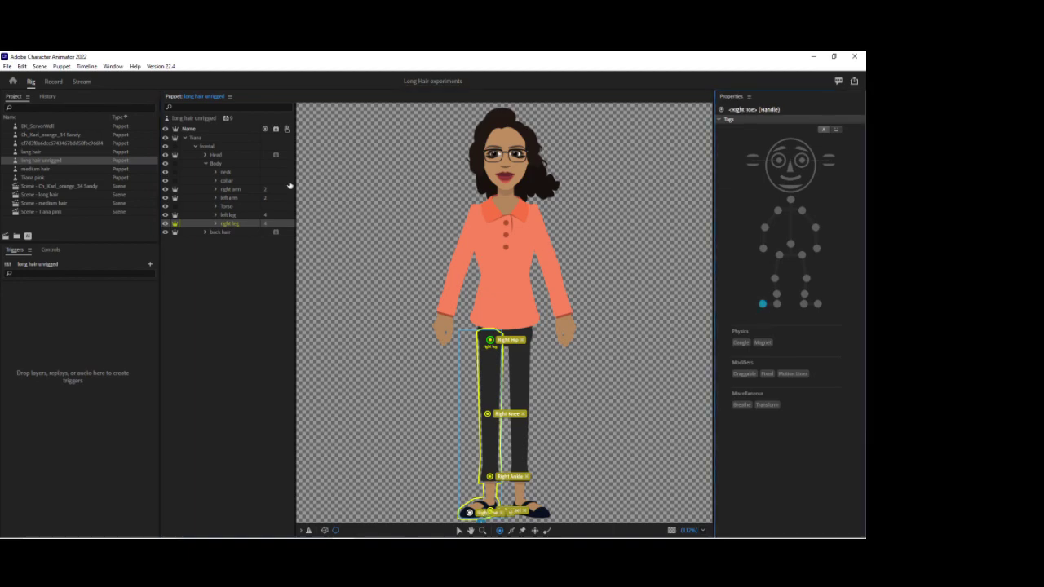
pyautogui.click(214, 164)
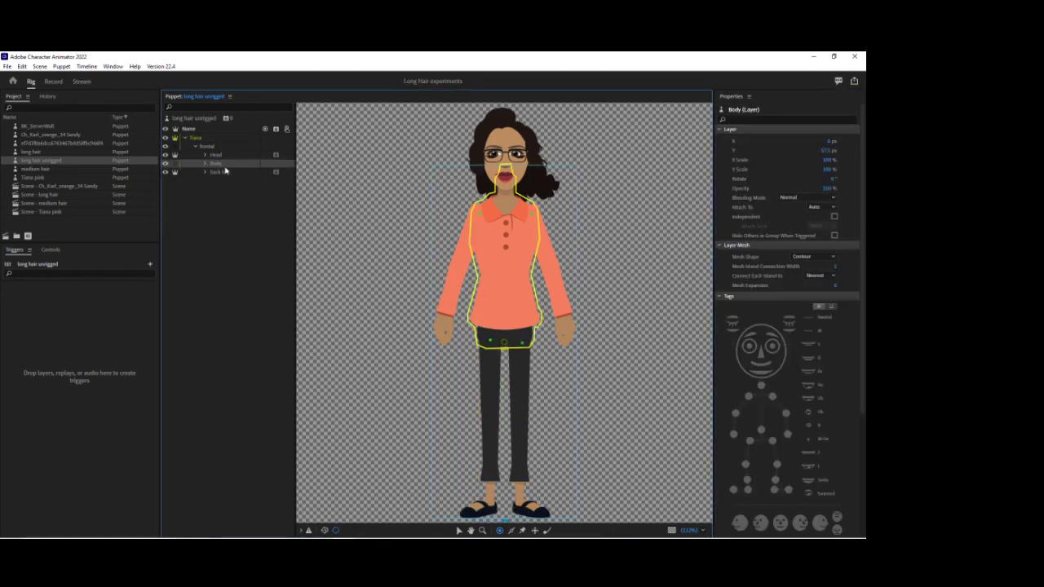
# Expand back hair and add a Dangle handle at the tip of hair piece 1
pyautogui.click(220, 171)
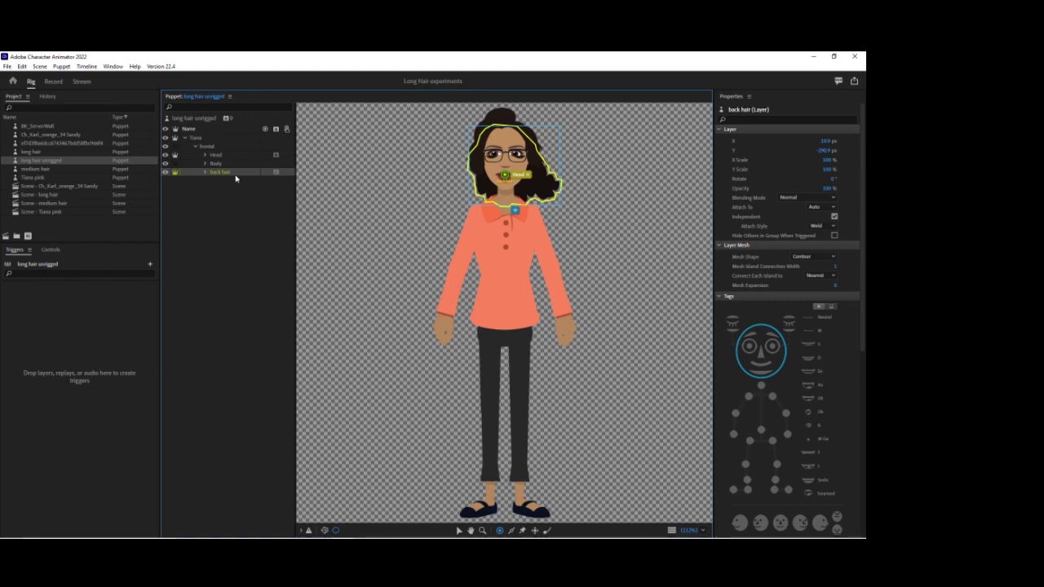
pyautogui.click(206, 173)
pyautogui.click(219, 198)
pyautogui.scroll(3, 506, 186)
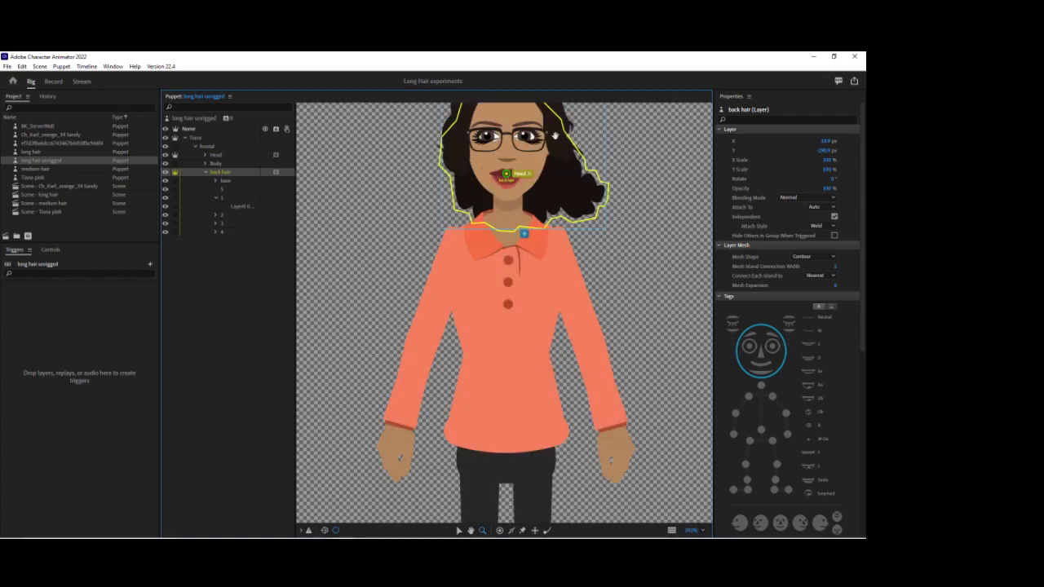
pyautogui.moveTo(555, 135); pyautogui.dragTo(546, 223)
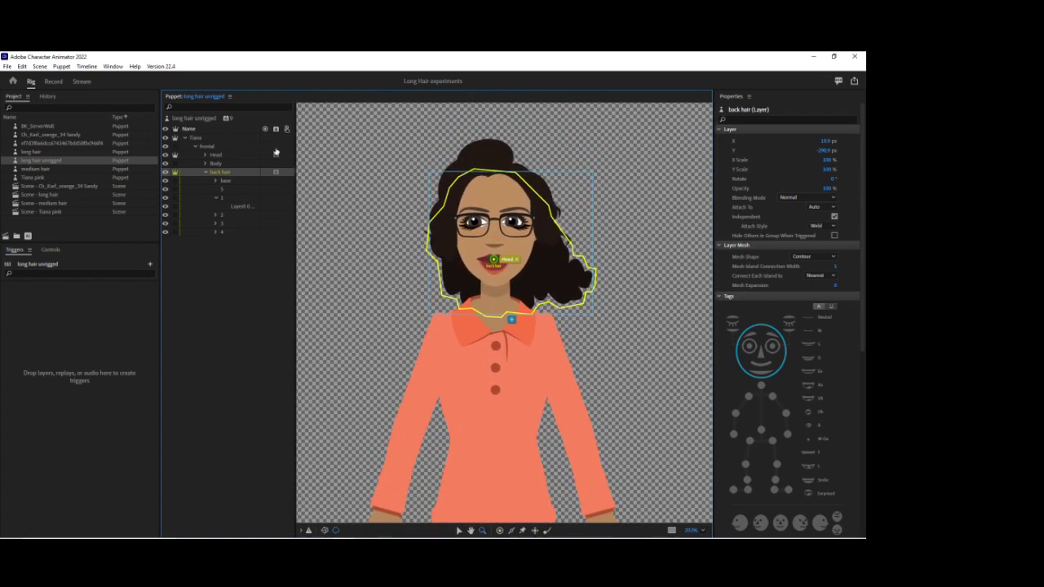
pyautogui.click(223, 199)
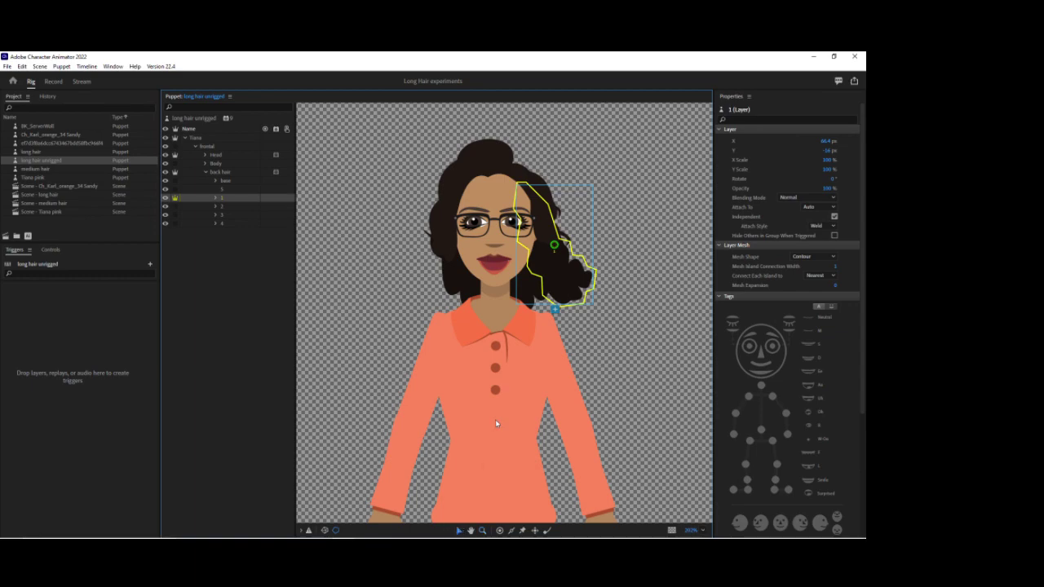
pyautogui.click(530, 199)
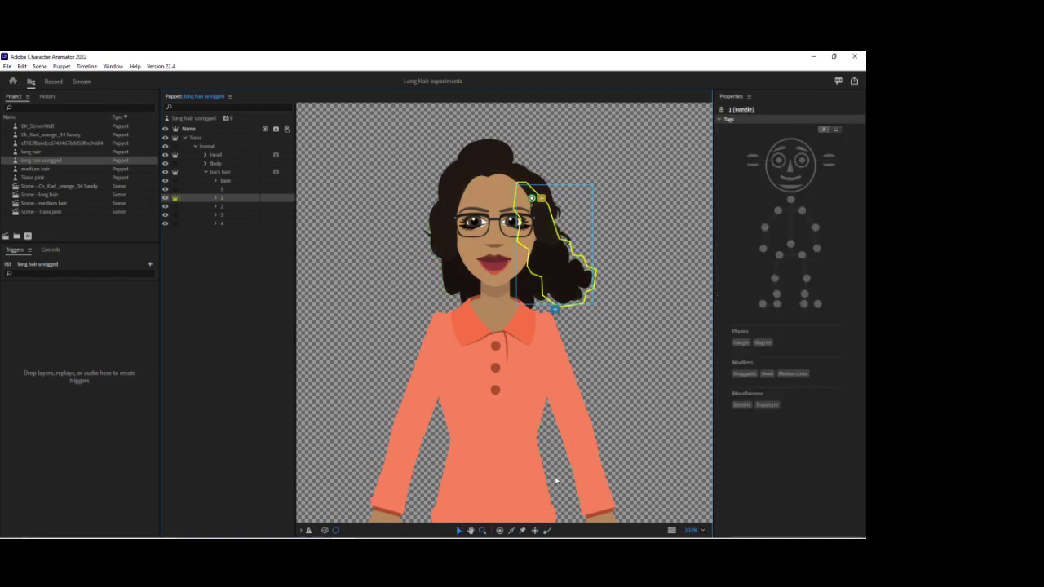
pyautogui.click(580, 275)
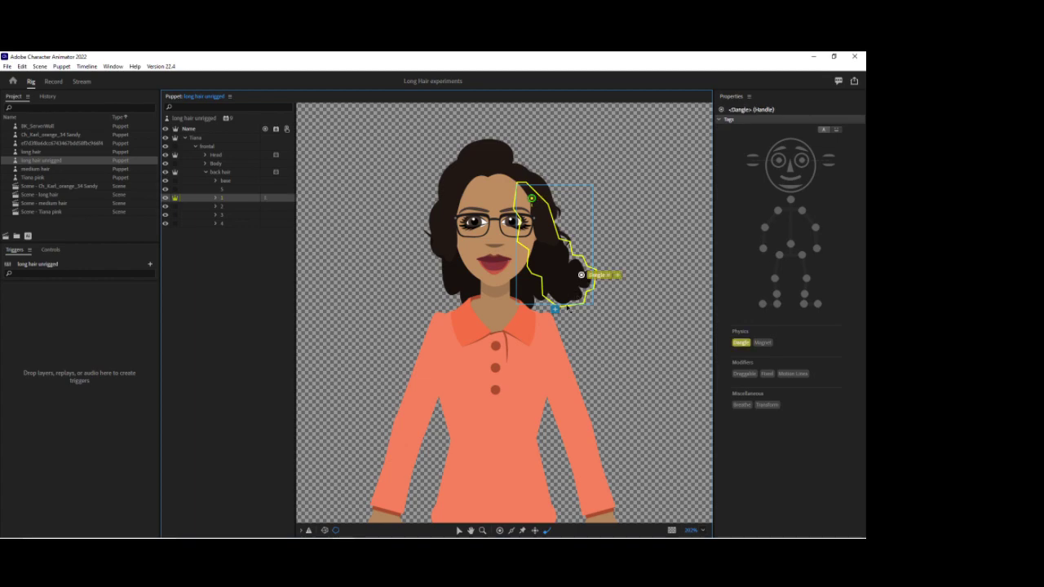
# Make back hair piece 2 Independent, move its origin to the hair top, and add a tip Dangle handle
pyautogui.click(229, 208)
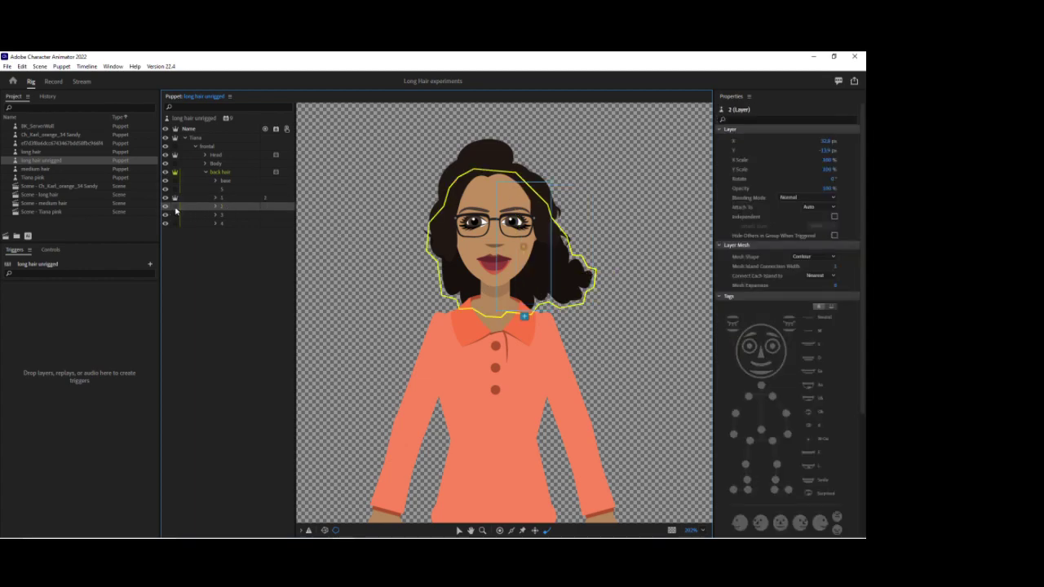
pyautogui.click(175, 207)
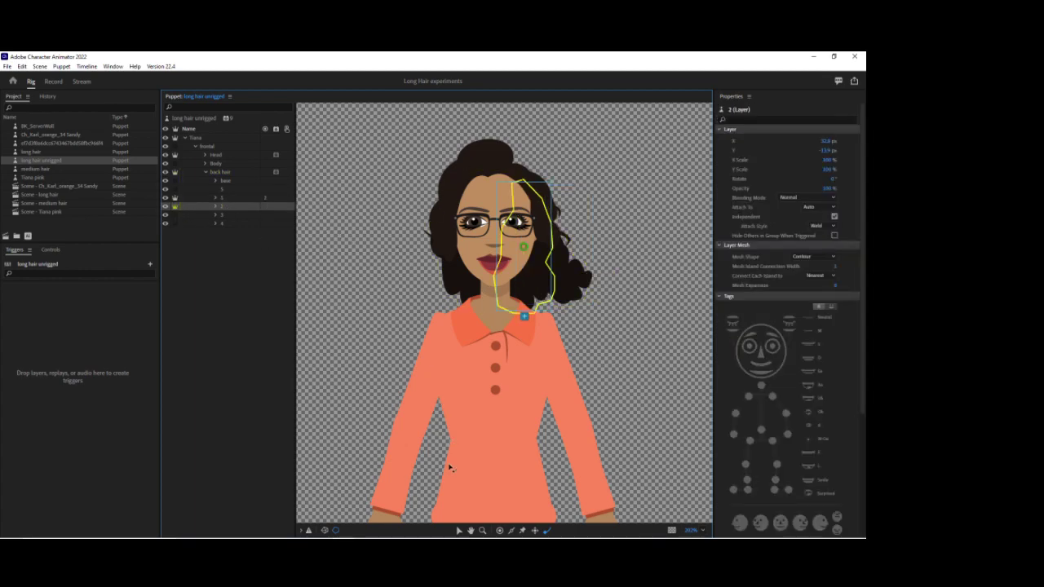
pyautogui.click(459, 530)
pyautogui.moveTo(524, 249); pyautogui.dragTo(520, 187)
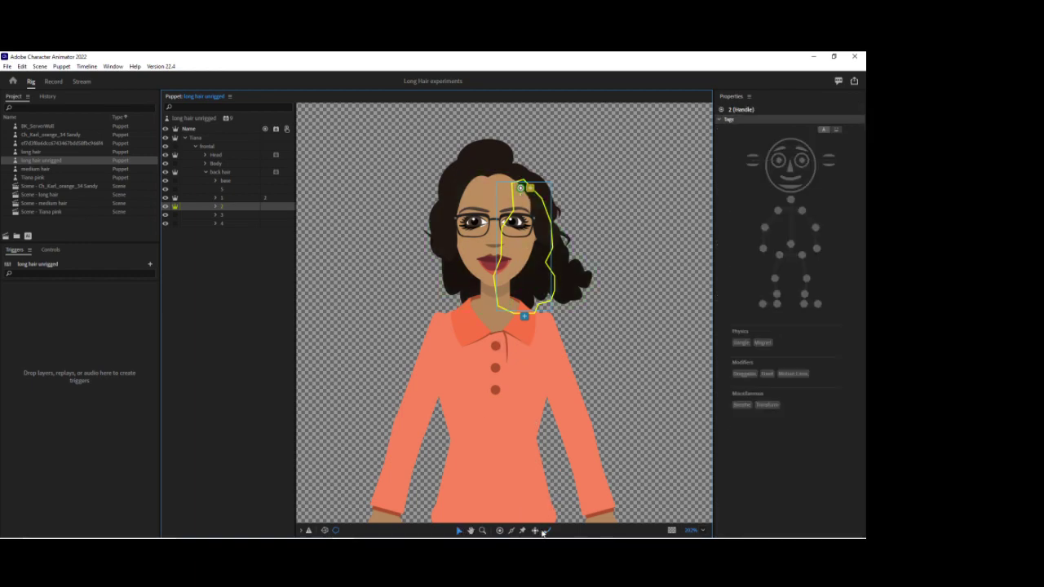
pyautogui.click(546, 530)
pyautogui.click(541, 283)
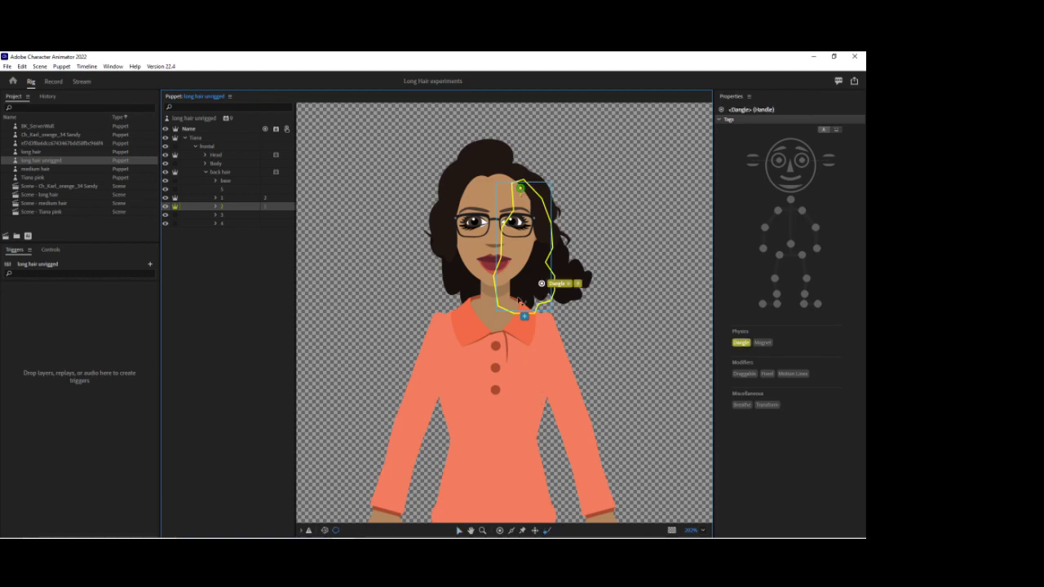
# Make back hair piece 3 Independent and select its origin handle
pyautogui.click(237, 215)
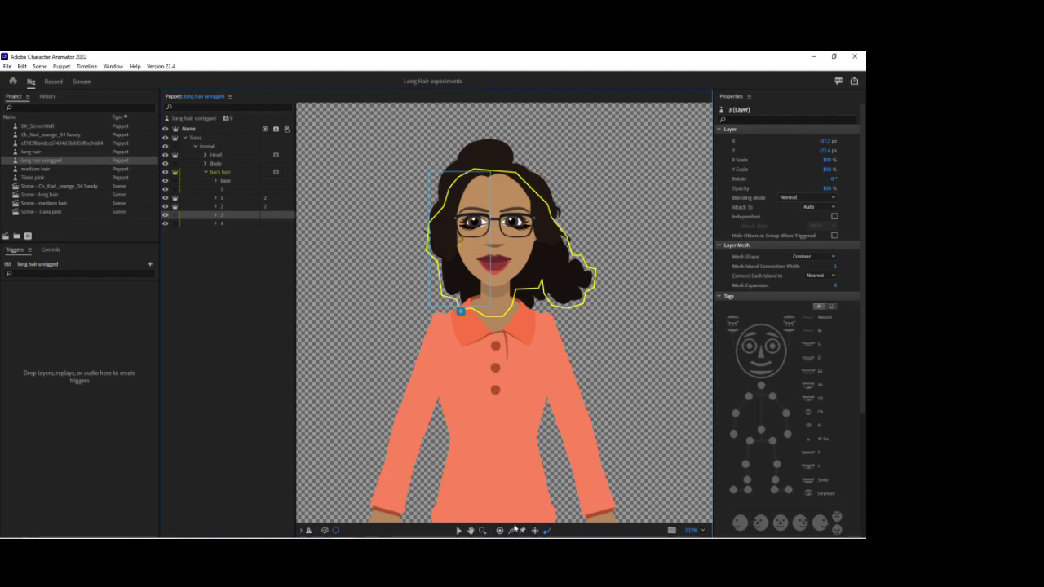
pyautogui.click(175, 215)
pyautogui.click(461, 311)
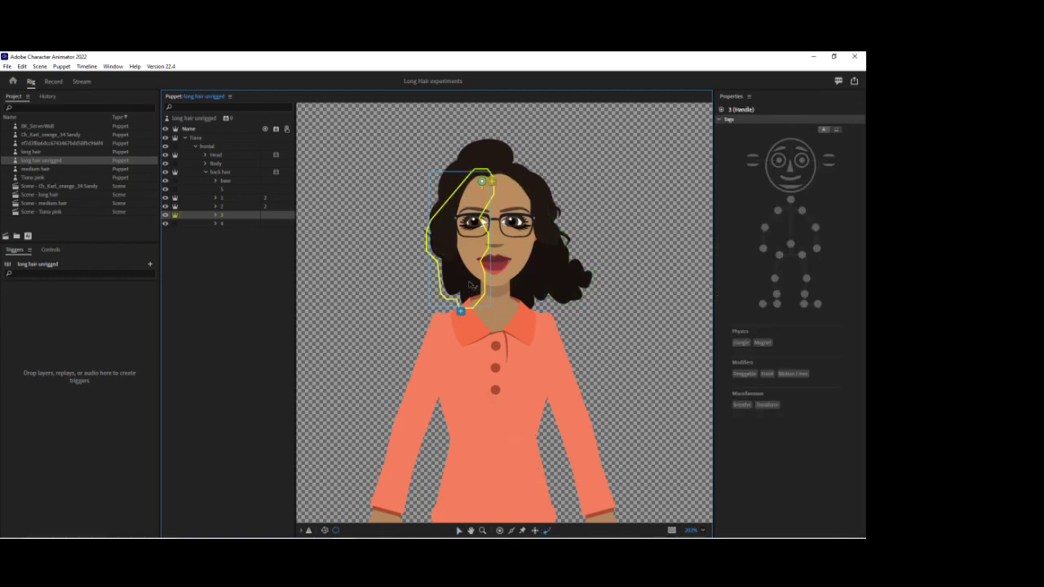
# Make back hair piece 4 Independent and add a Dangle handle at its lower end
pyautogui.click(234, 223)
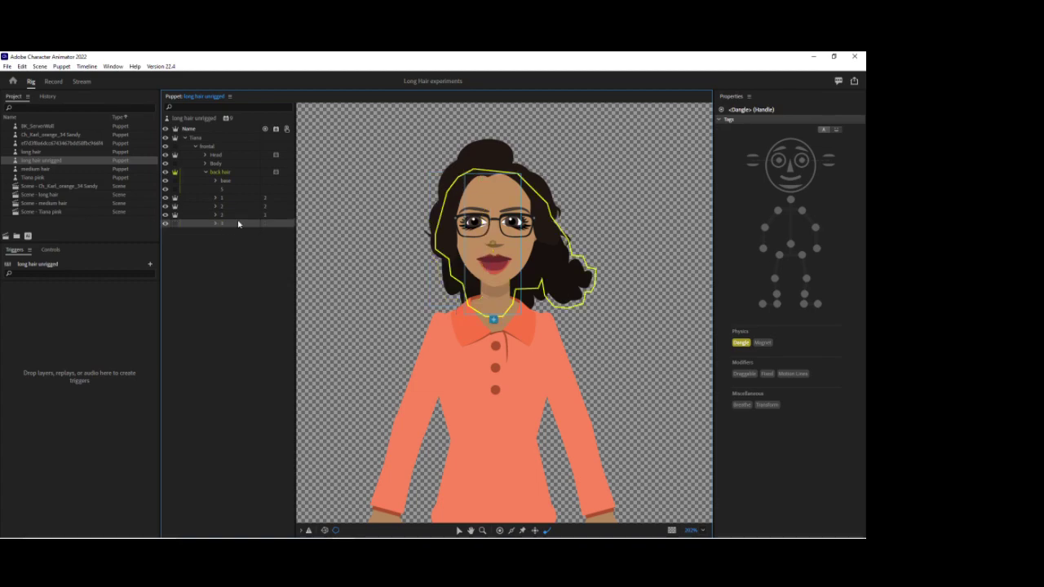
pyautogui.click(175, 223)
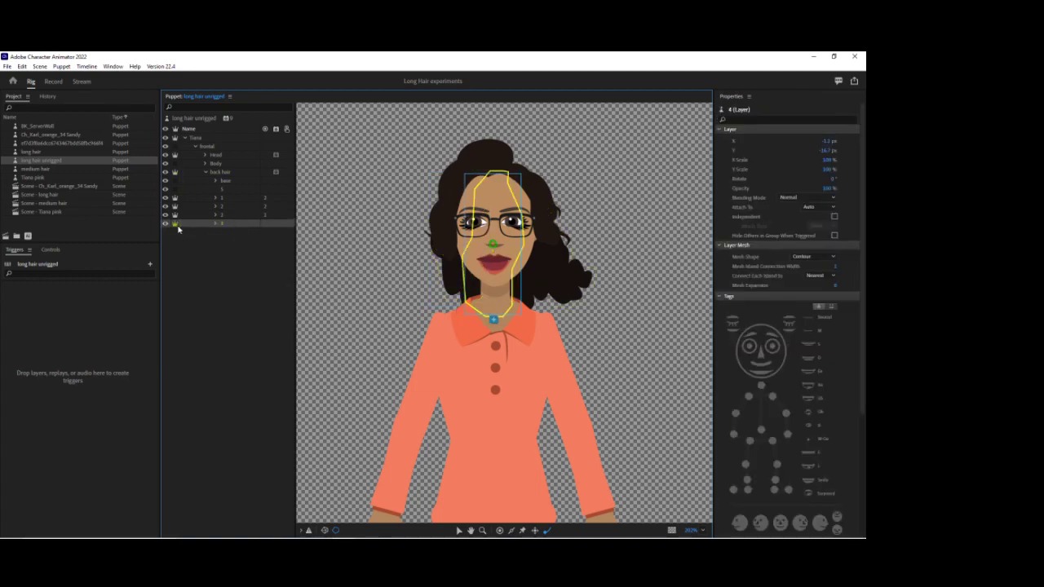
pyautogui.click(458, 531)
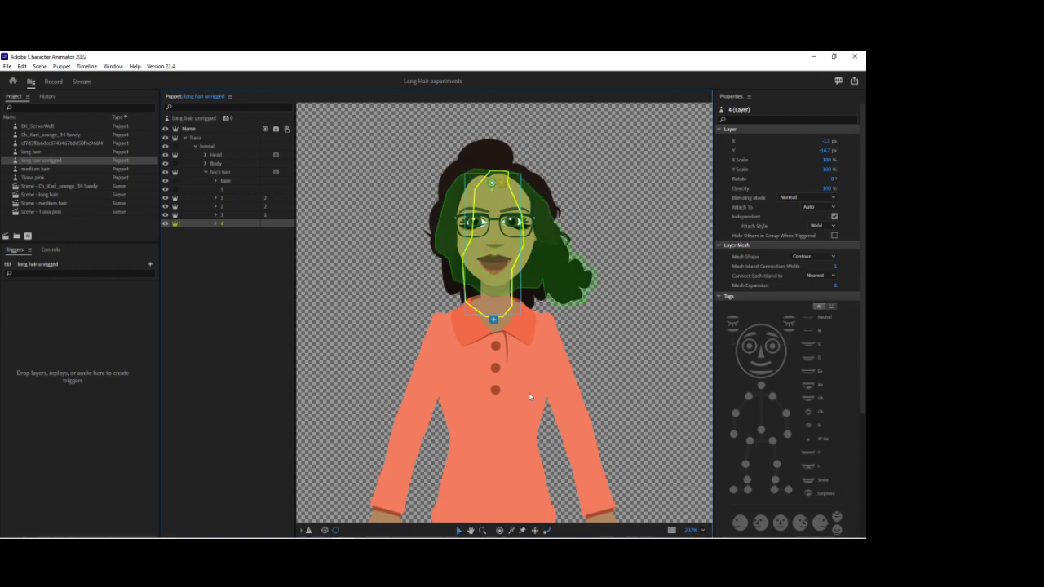
pyautogui.click(493, 184)
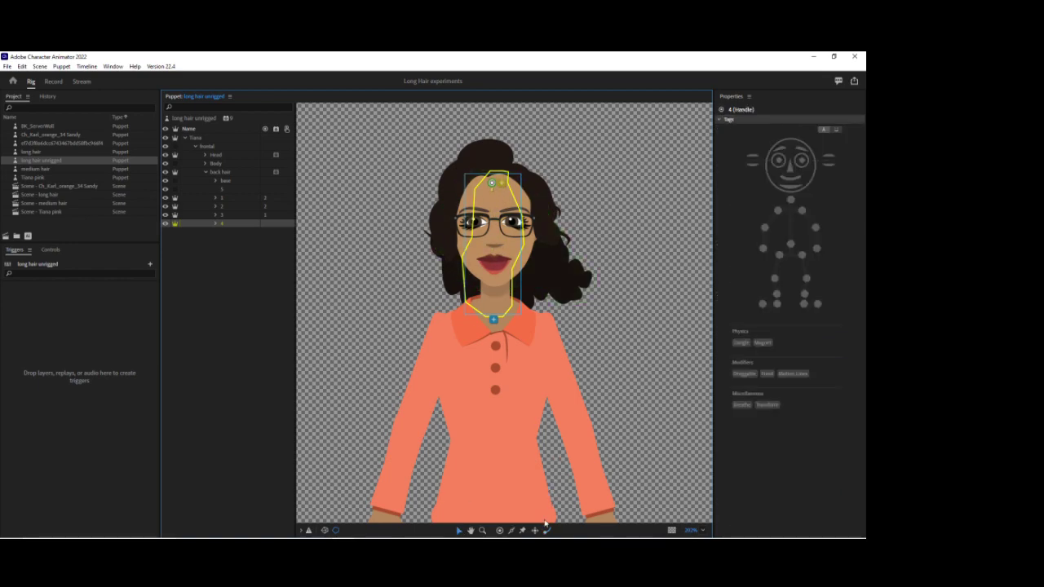
pyautogui.click(491, 303)
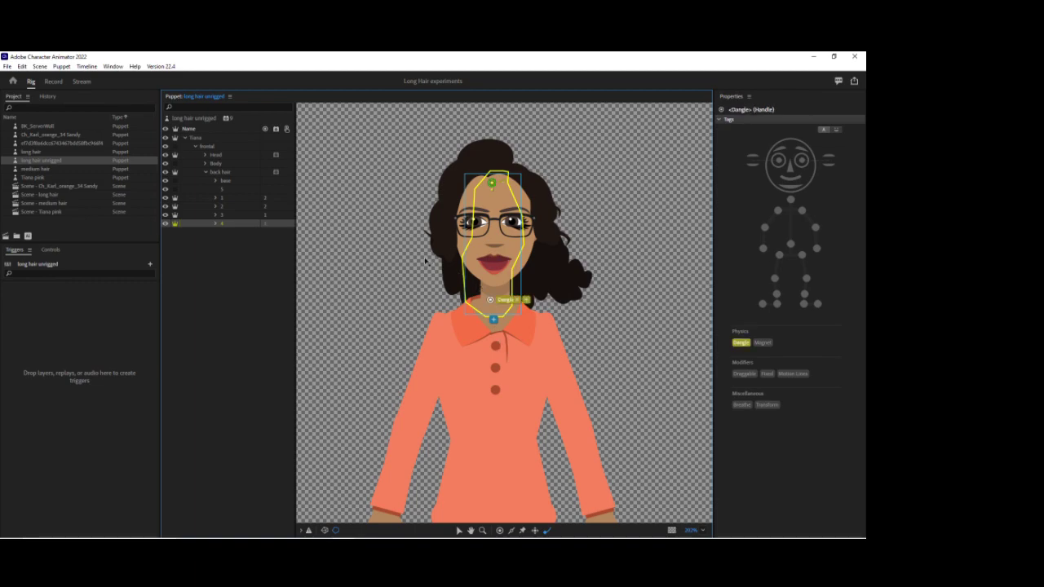
# Make piece 5 Independent with its origin on the head and a tip Dangle handle, then collapse back hair
pyautogui.click(222, 189)
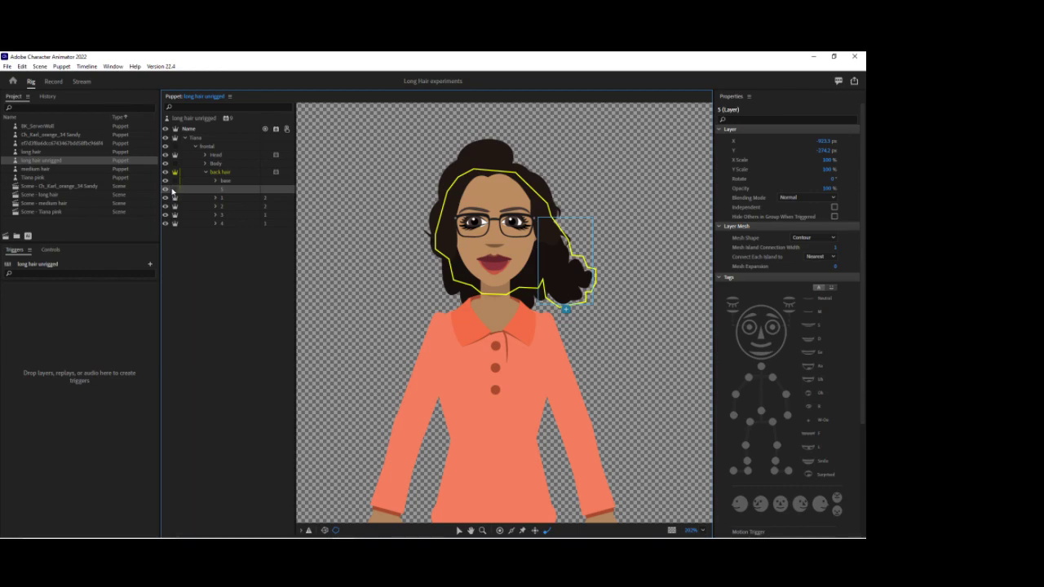
pyautogui.click(175, 189)
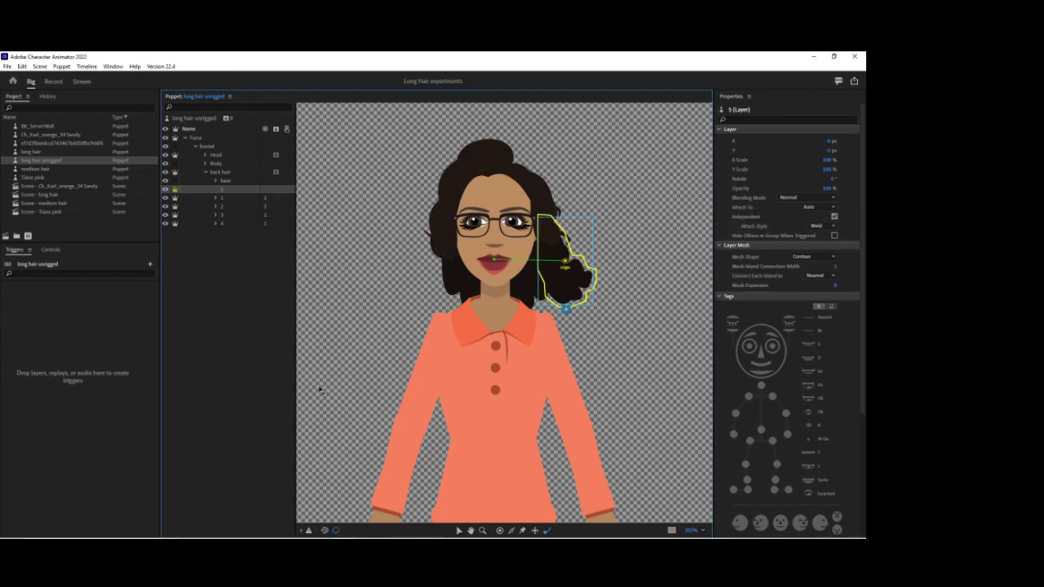
pyautogui.click(459, 529)
pyautogui.moveTo(565, 261); pyautogui.dragTo(546, 222)
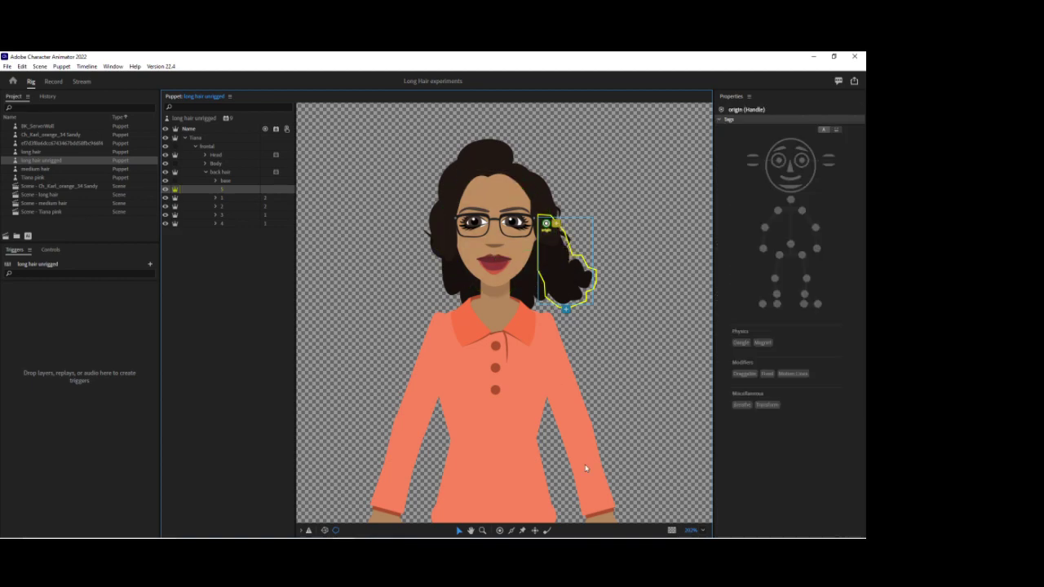
pyautogui.click(547, 530)
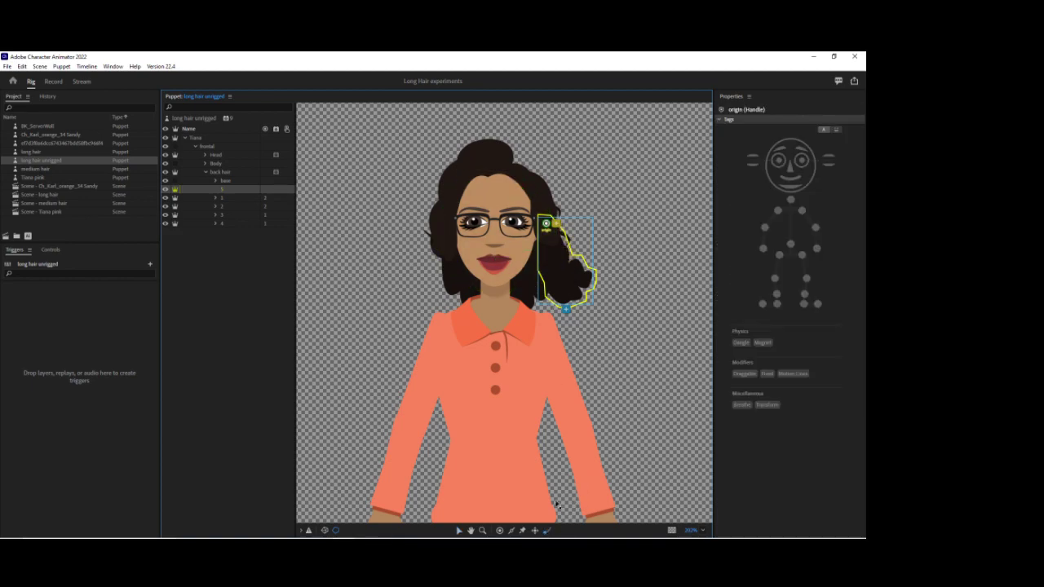
pyautogui.click(569, 294)
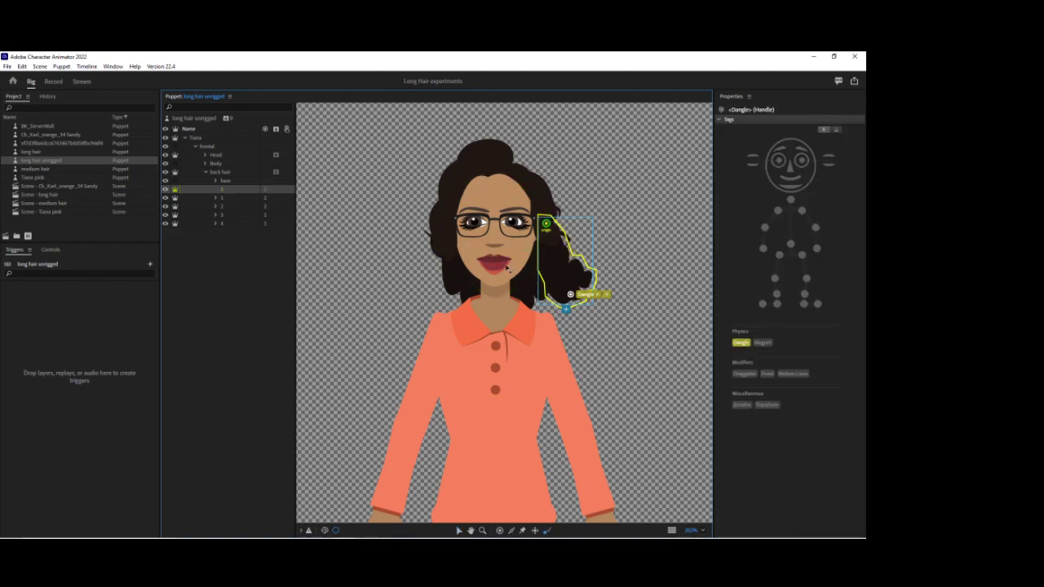
pyautogui.click(206, 172)
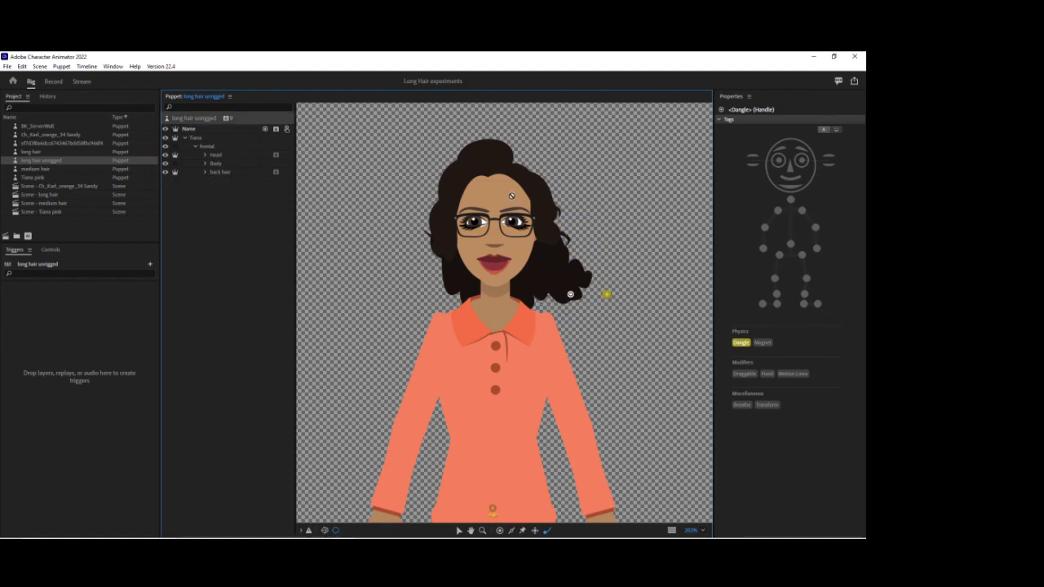
# Make the front hair Independent and place four Fixed pins along its crown
pyautogui.click(214, 154)
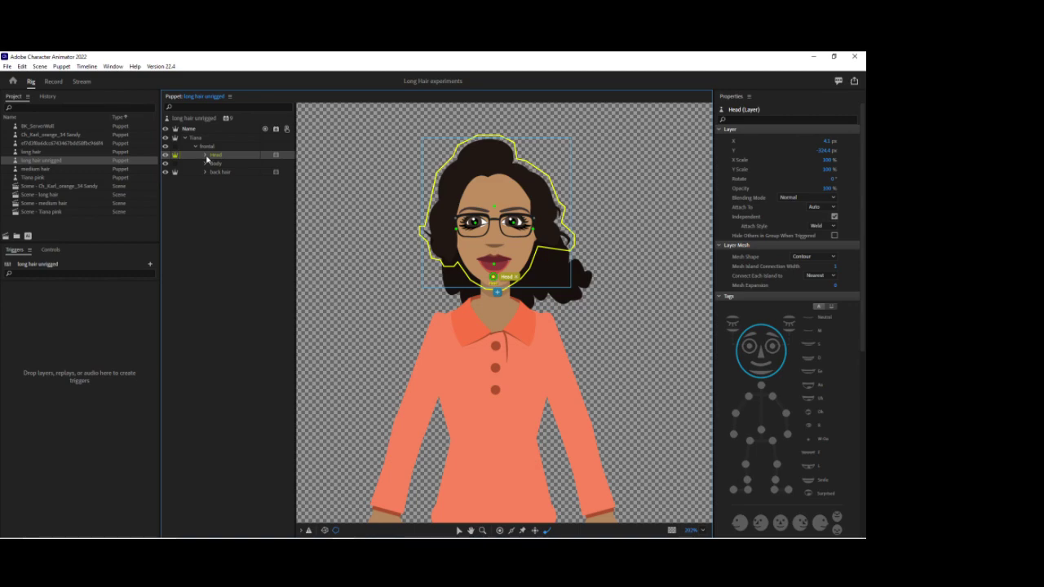
pyautogui.click(205, 155)
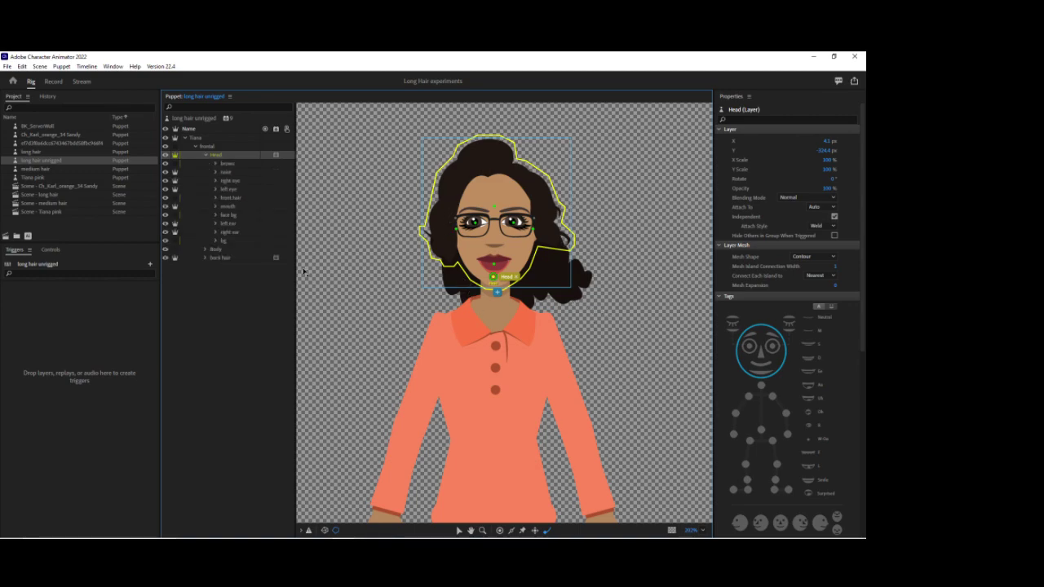
pyautogui.click(231, 200)
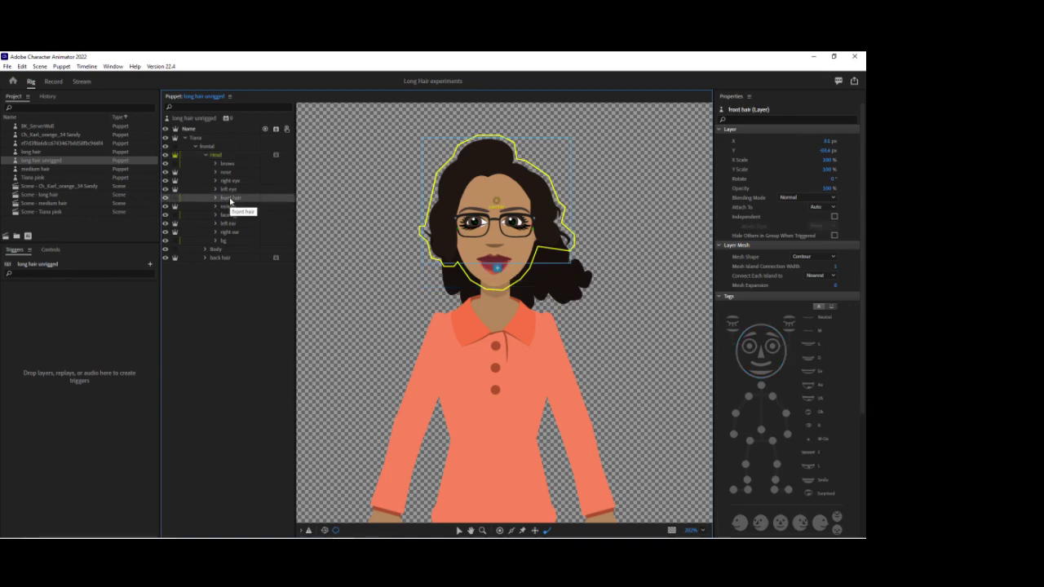
pyautogui.click(174, 200)
pyautogui.click(216, 199)
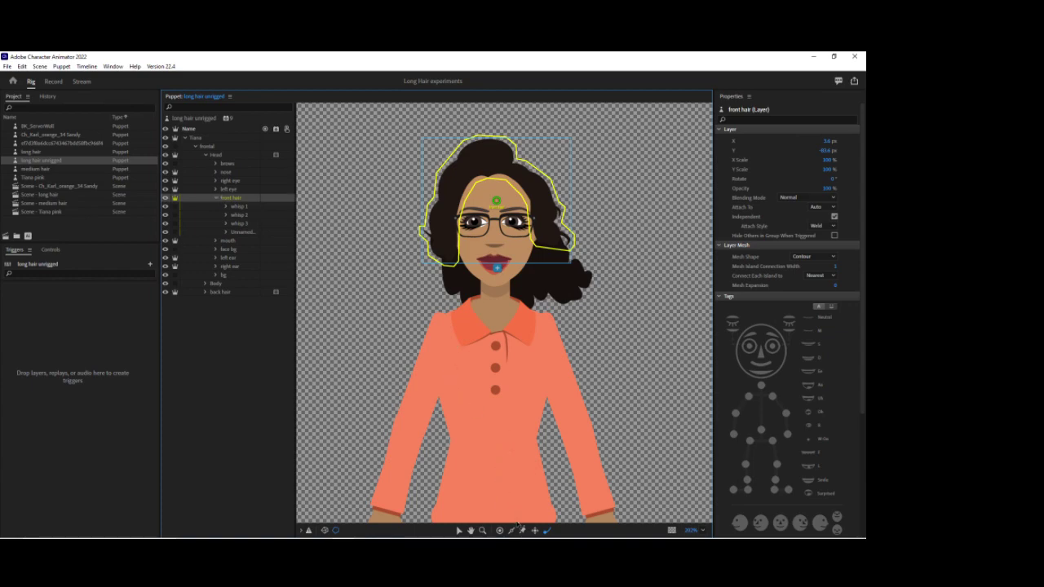
pyautogui.click(452, 171)
pyautogui.click(477, 153)
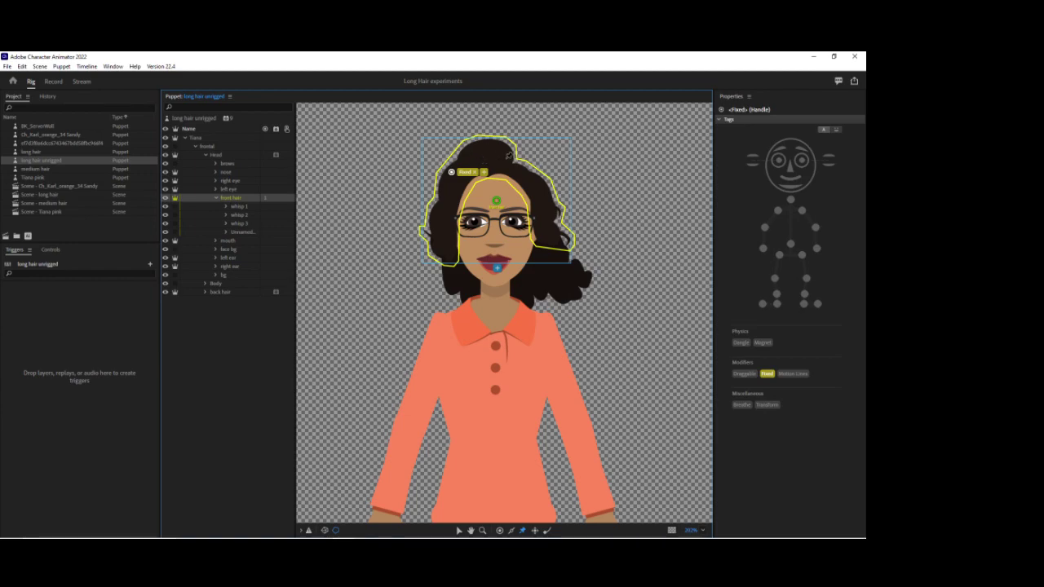
pyautogui.click(509, 164)
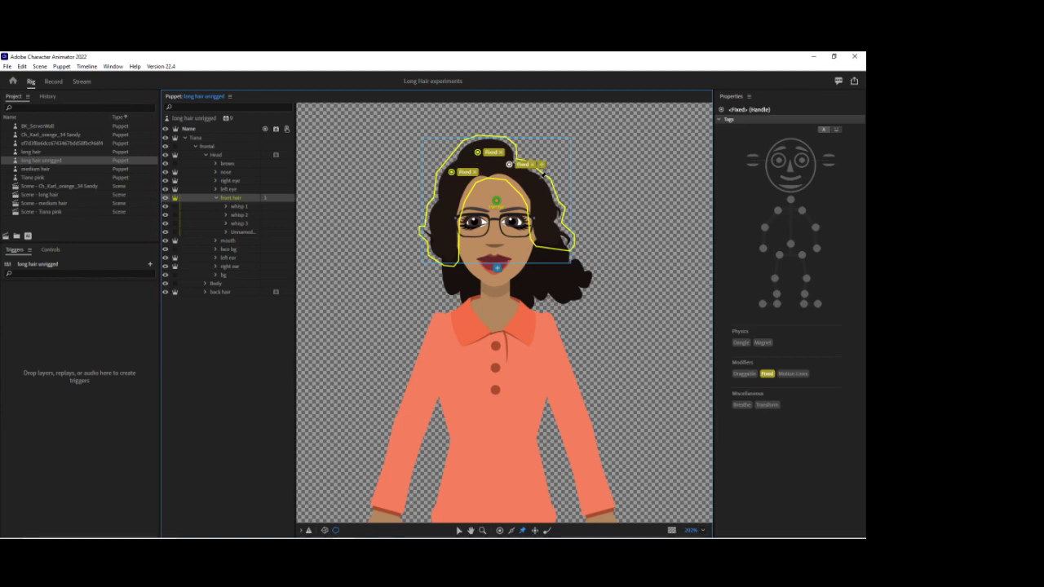
pyautogui.click(540, 177)
# Add Dangle handles at the right and left front hair tips
pyautogui.click(546, 531)
pyautogui.click(541, 243)
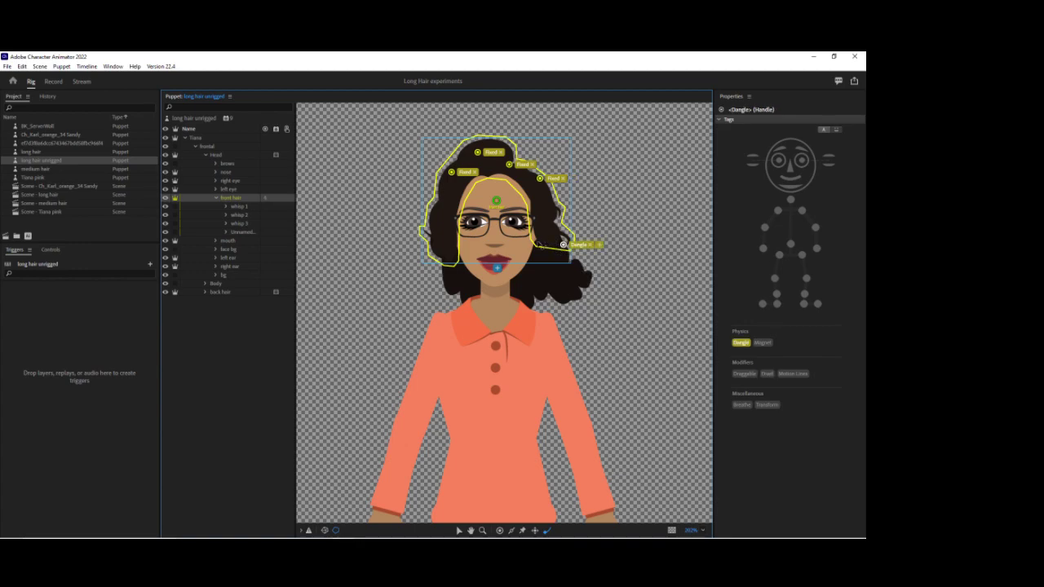
pyautogui.click(454, 251)
pyautogui.click(437, 249)
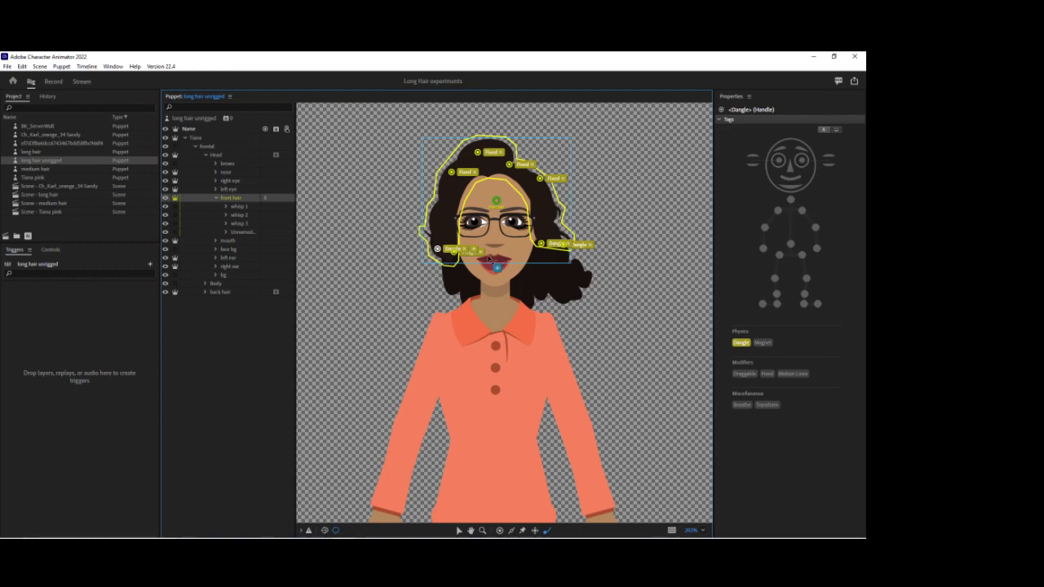
# Collapse the front hair group and create a new scene from the puppet
pyautogui.click(238, 206)
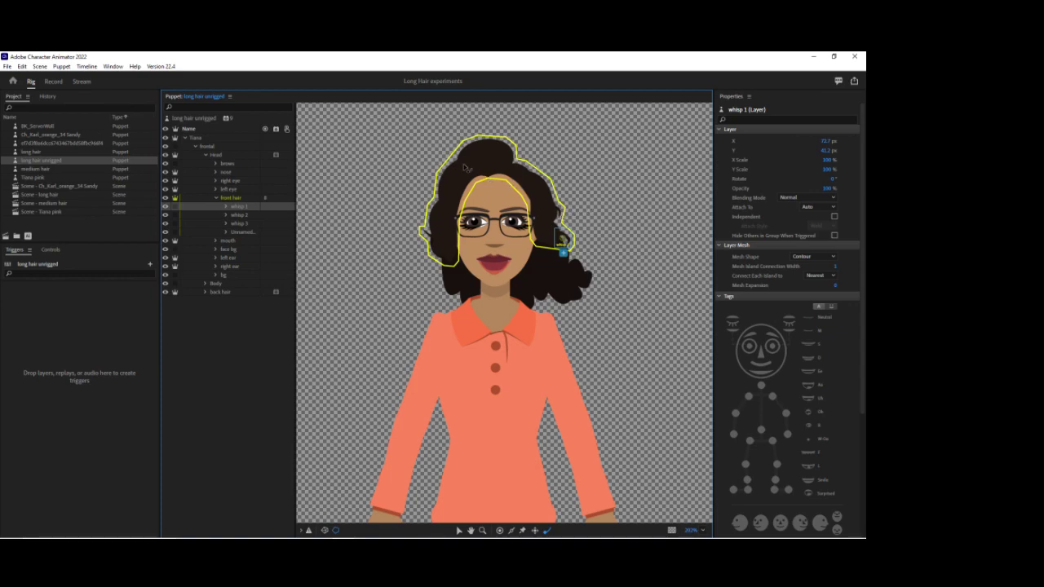
pyautogui.click(235, 200)
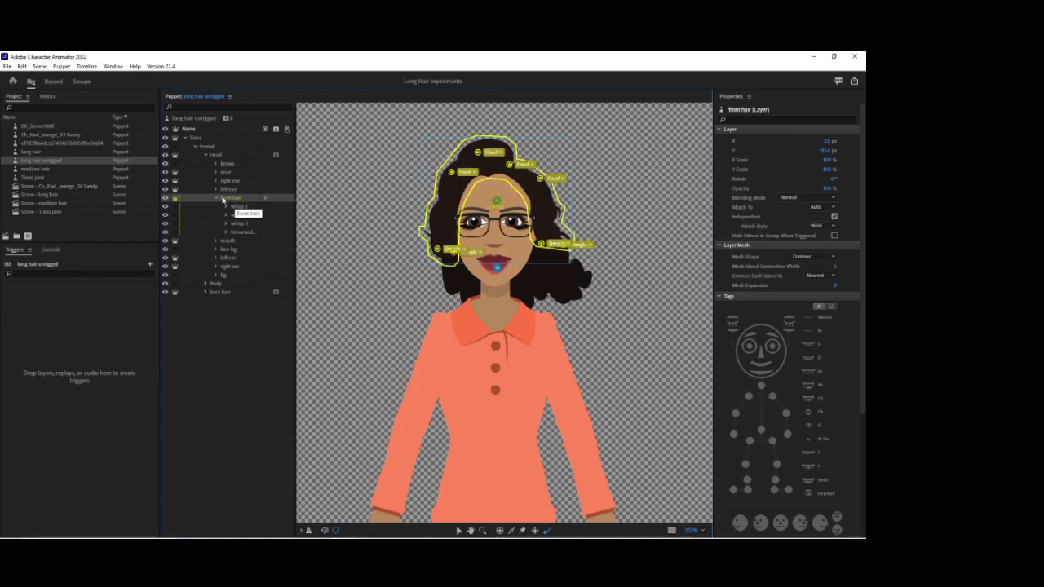
pyautogui.click(217, 199)
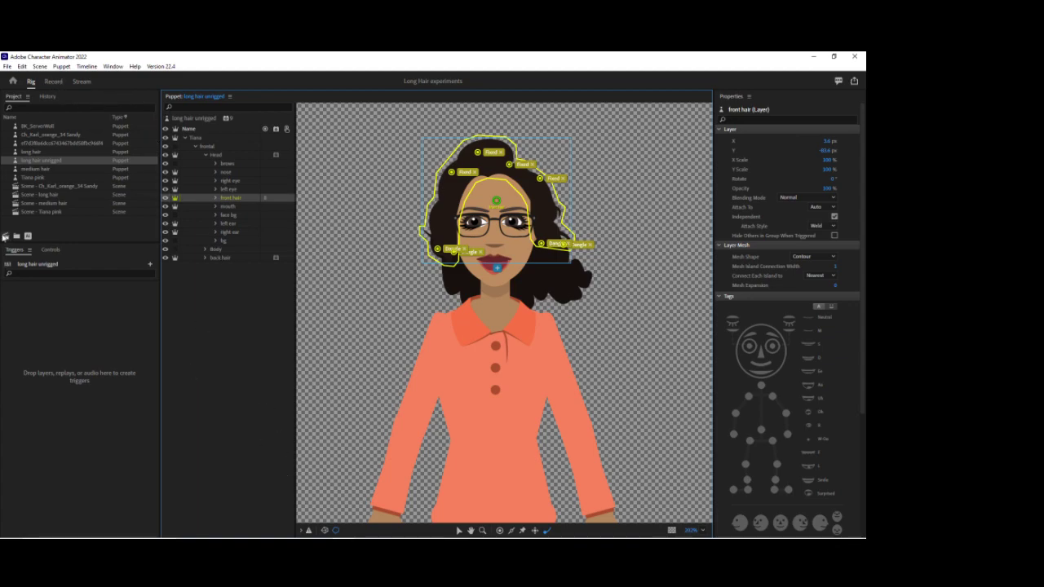
pyautogui.click(6, 235)
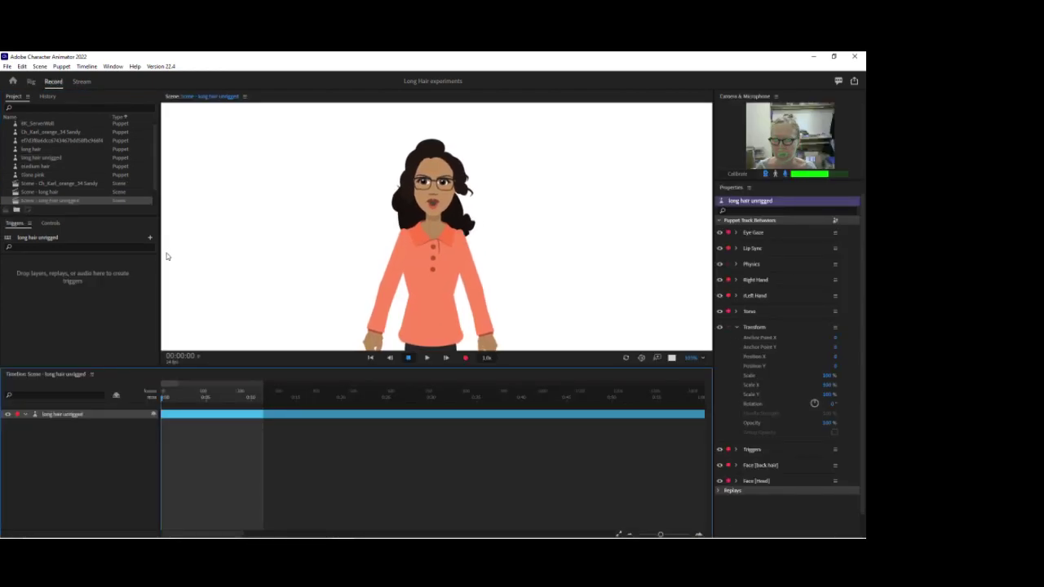
# Set the back hair's Face Head Scale Strength to 0% and recalibrate face tracking
pyautogui.click(736, 327)
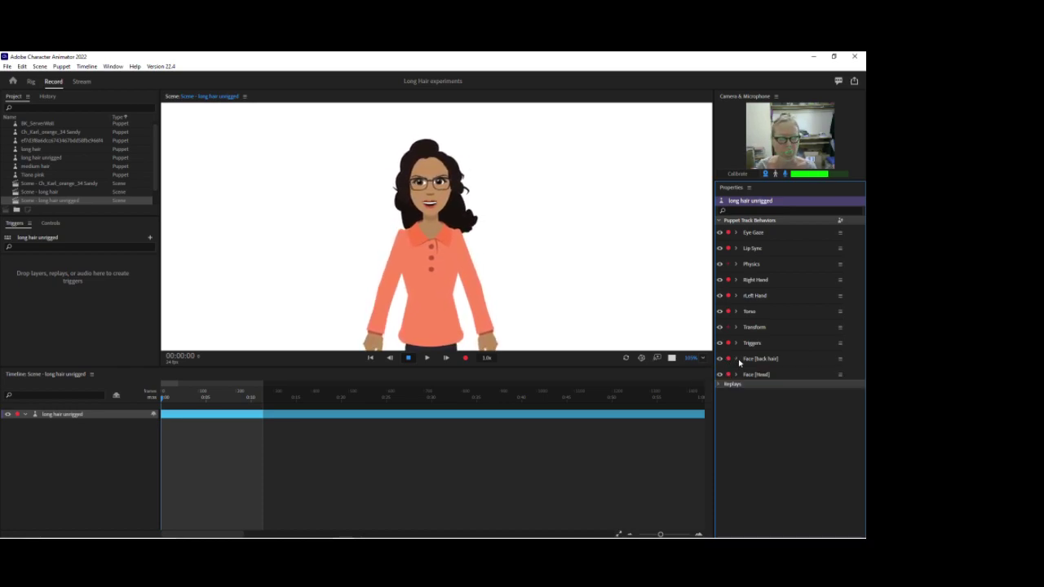
pyautogui.click(738, 360)
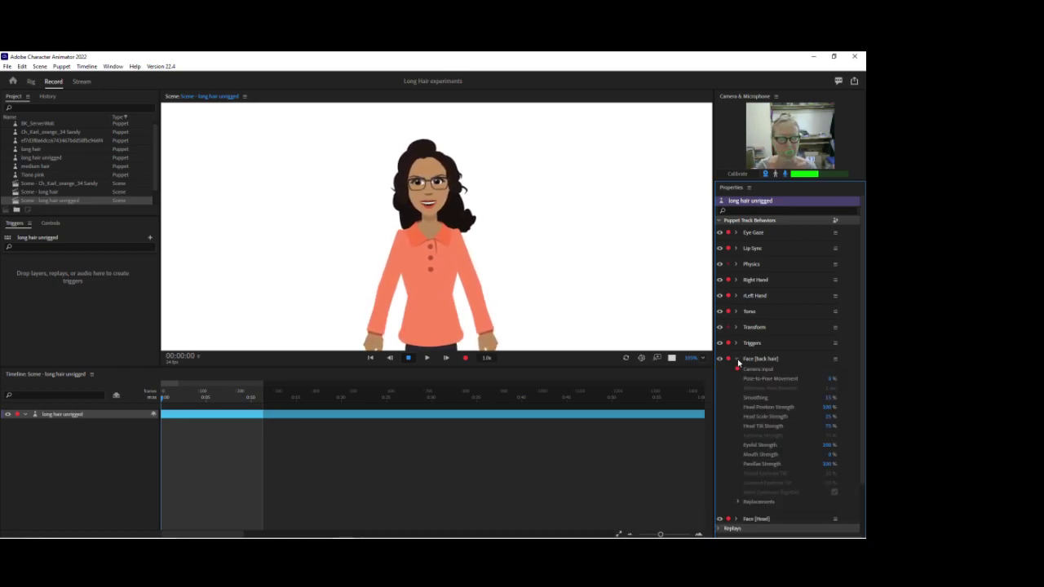
pyautogui.click(828, 416)
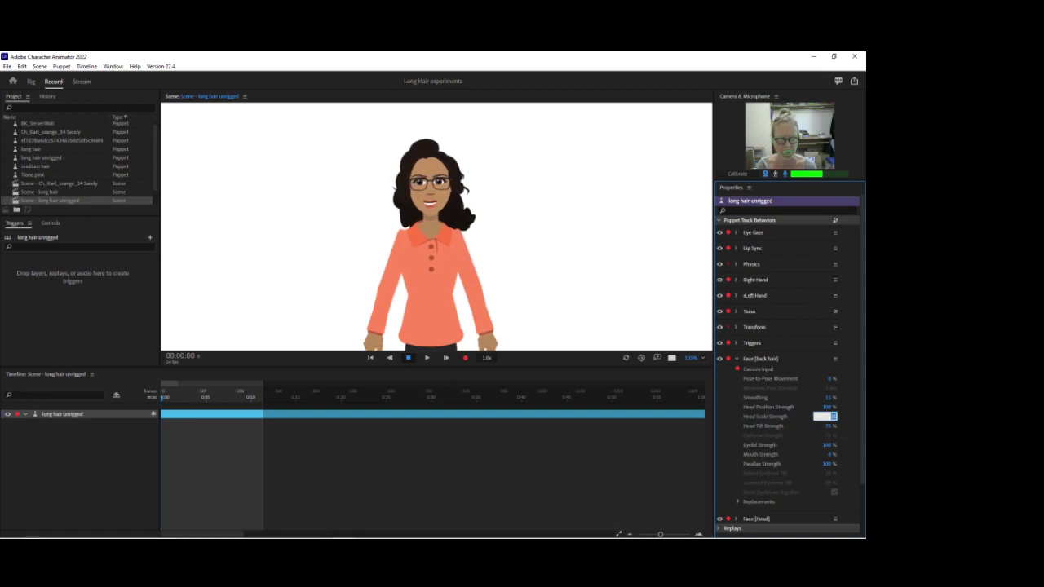
pyautogui.write('0')
pyautogui.press('Return')
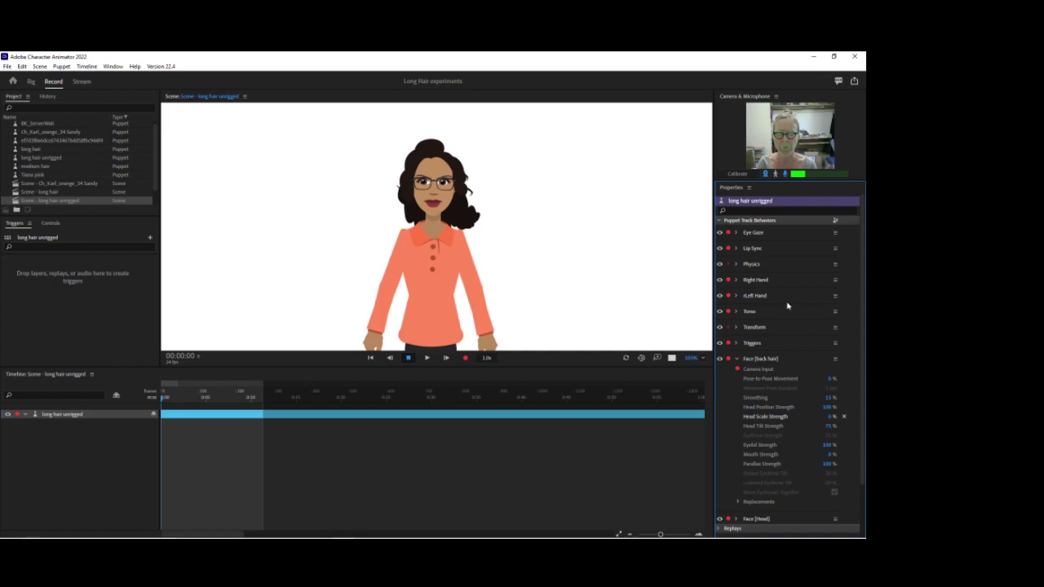
pyautogui.click(738, 174)
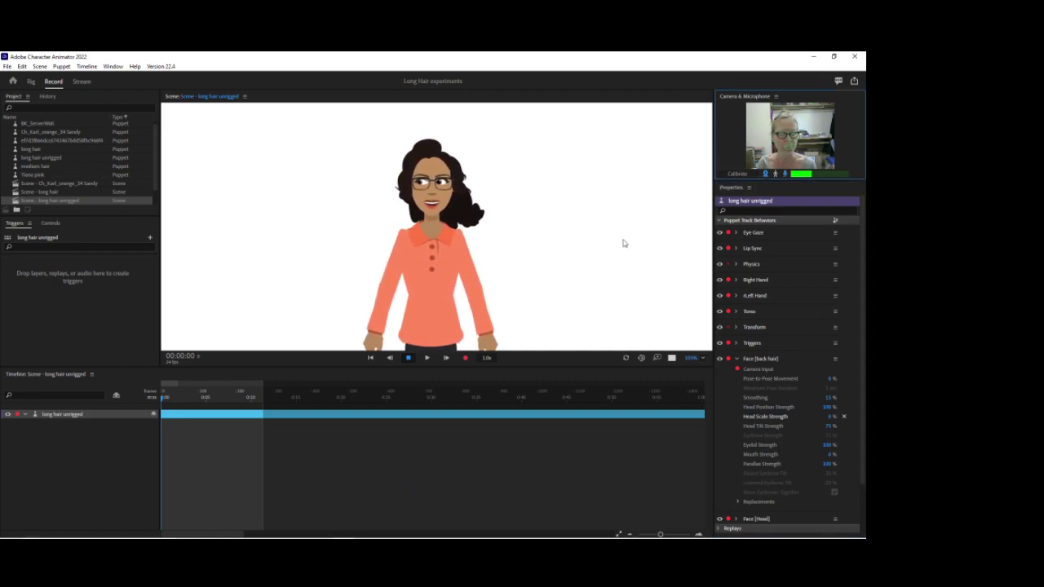
pyautogui.click(739, 363)
pyautogui.click(737, 361)
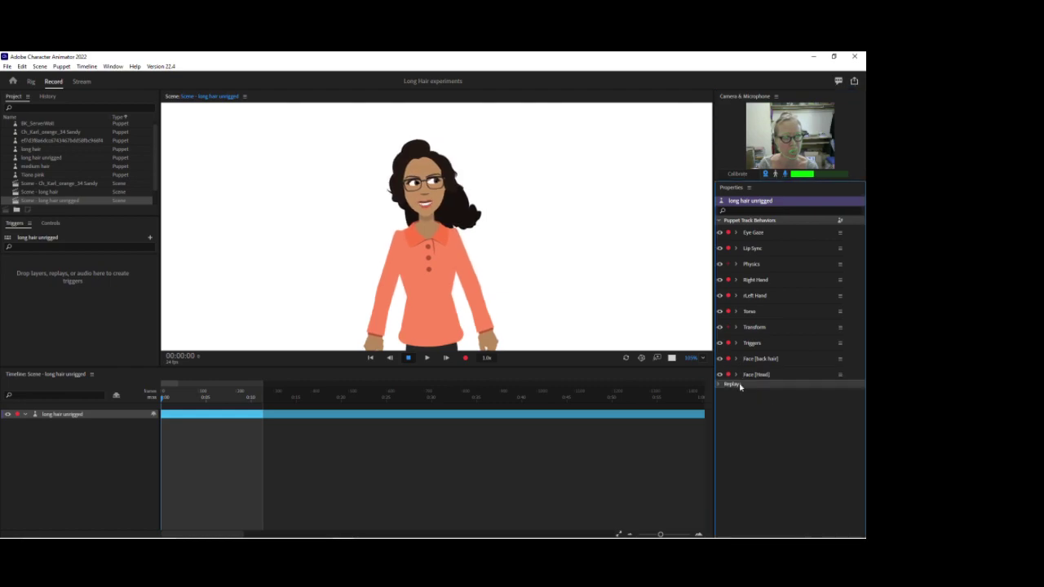
# Set the Head's Face Parallax Strength to 200%
pyautogui.click(737, 375)
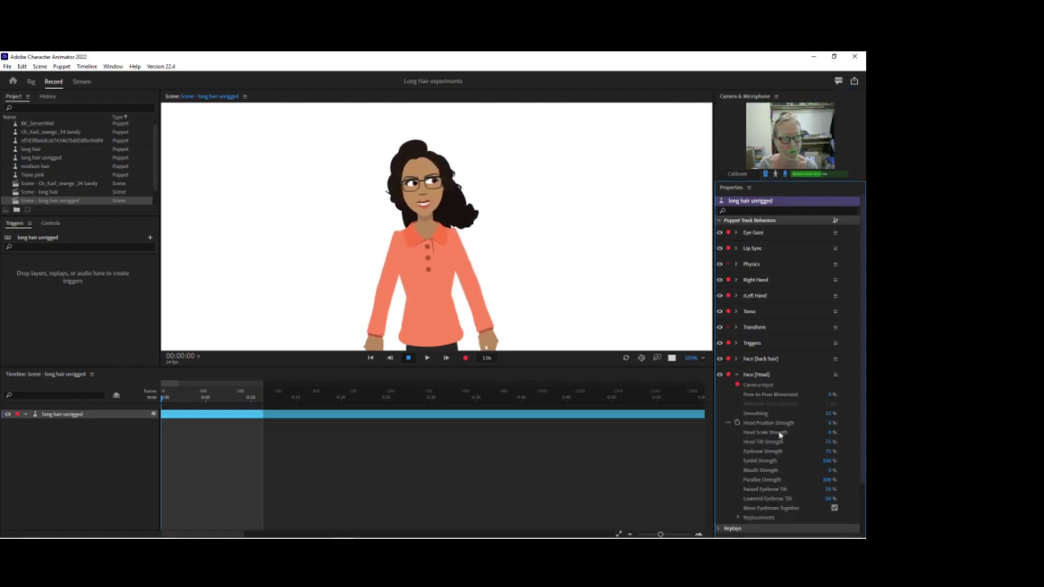
pyautogui.click(825, 479)
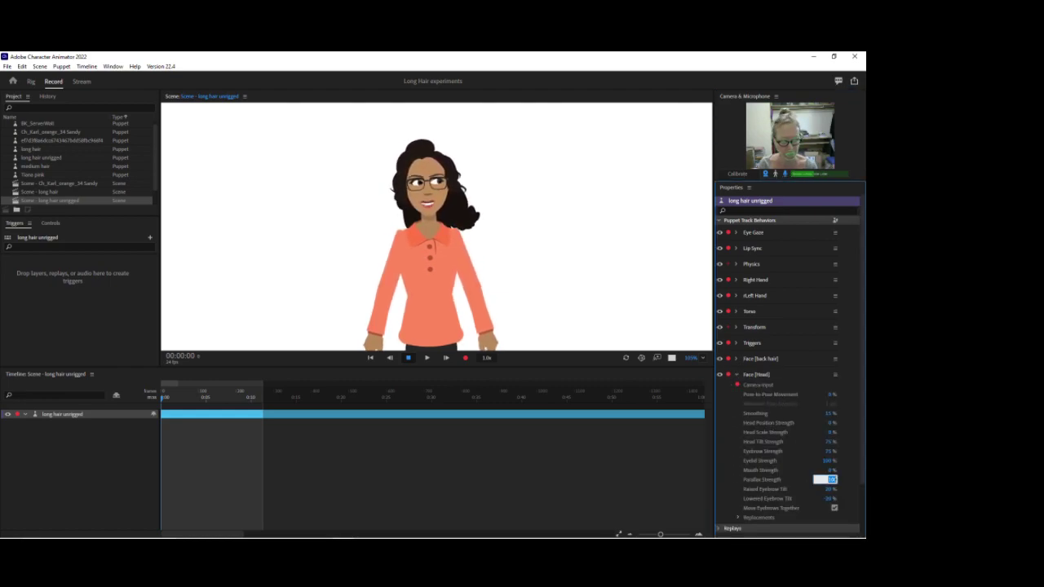
pyautogui.press('Return')
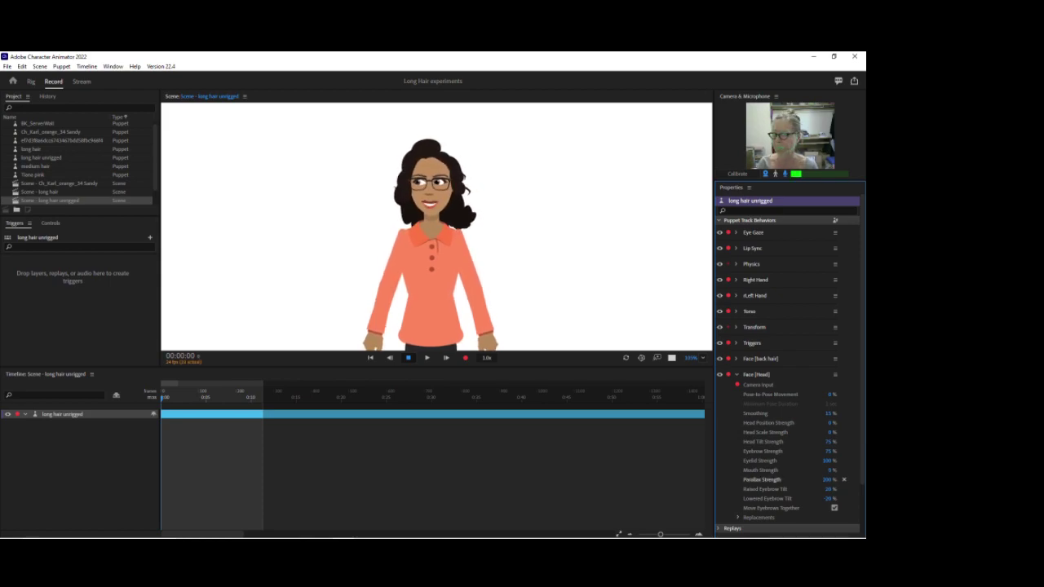
pyautogui.click(737, 375)
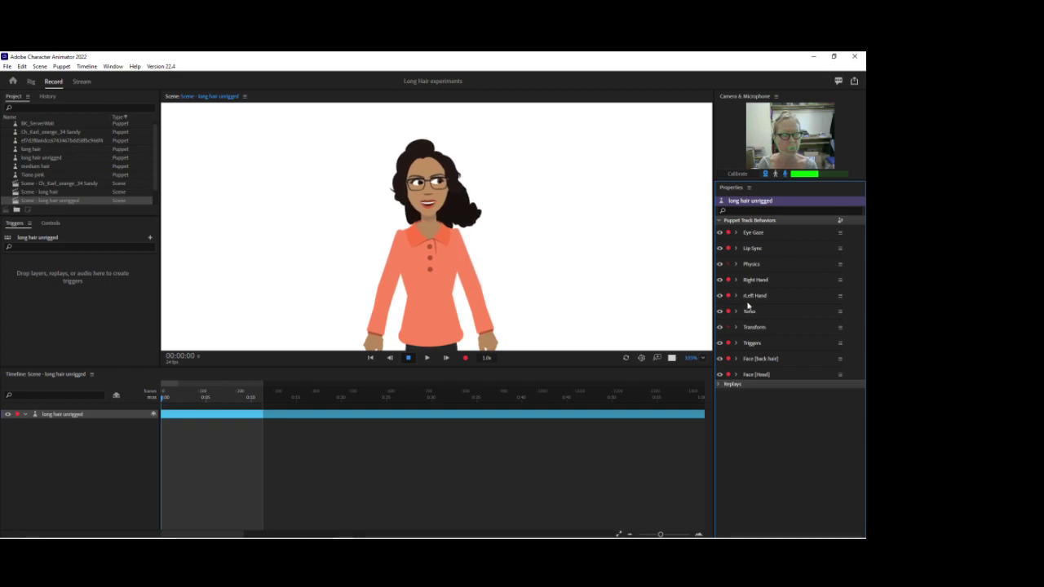
# Set the back hair's Face Head Position Strength to -100%
pyautogui.click(736, 358)
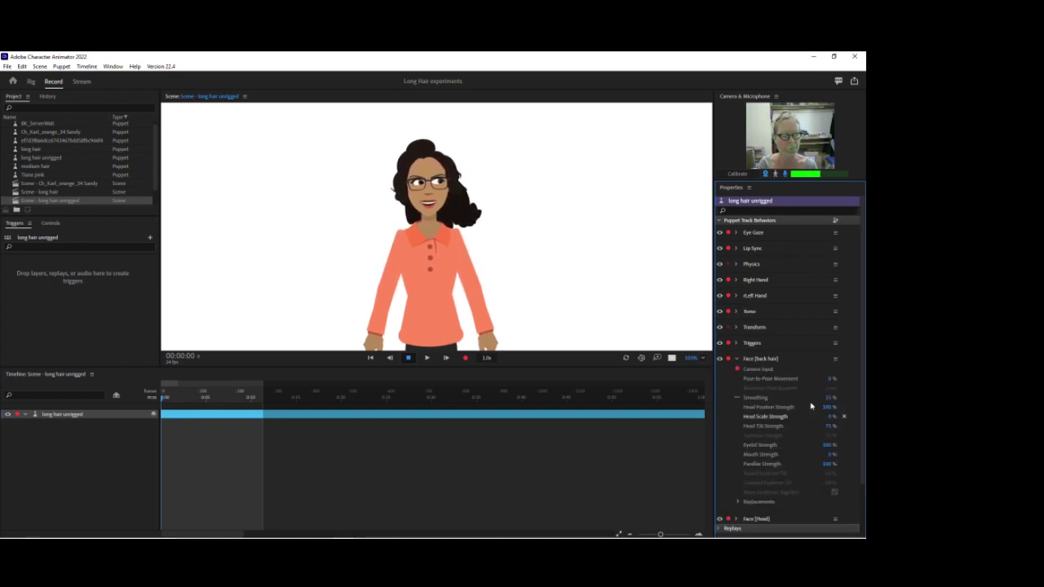
pyautogui.click(828, 407)
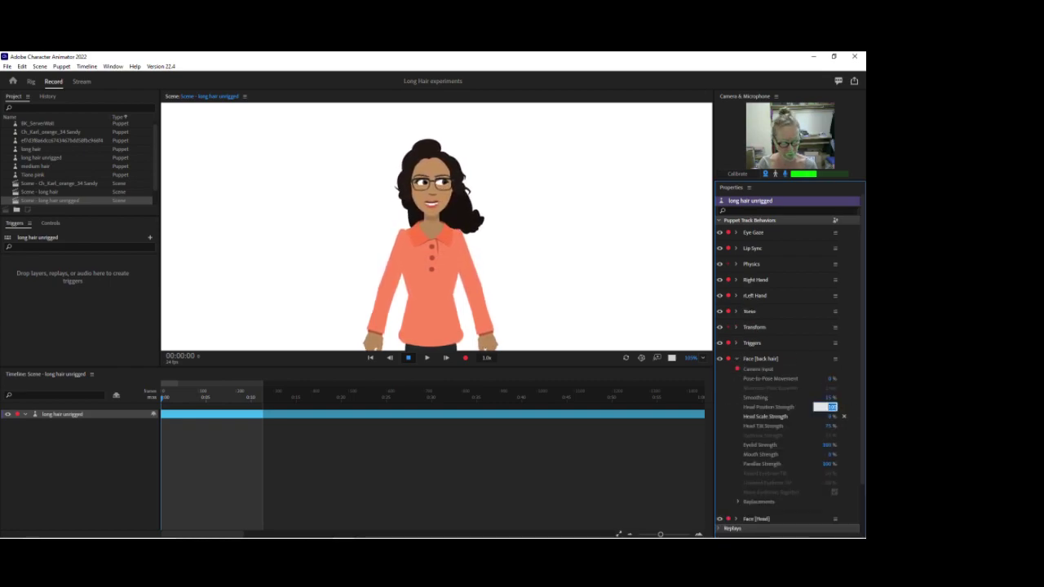
pyautogui.press('BackSpace')
pyautogui.press('Return')
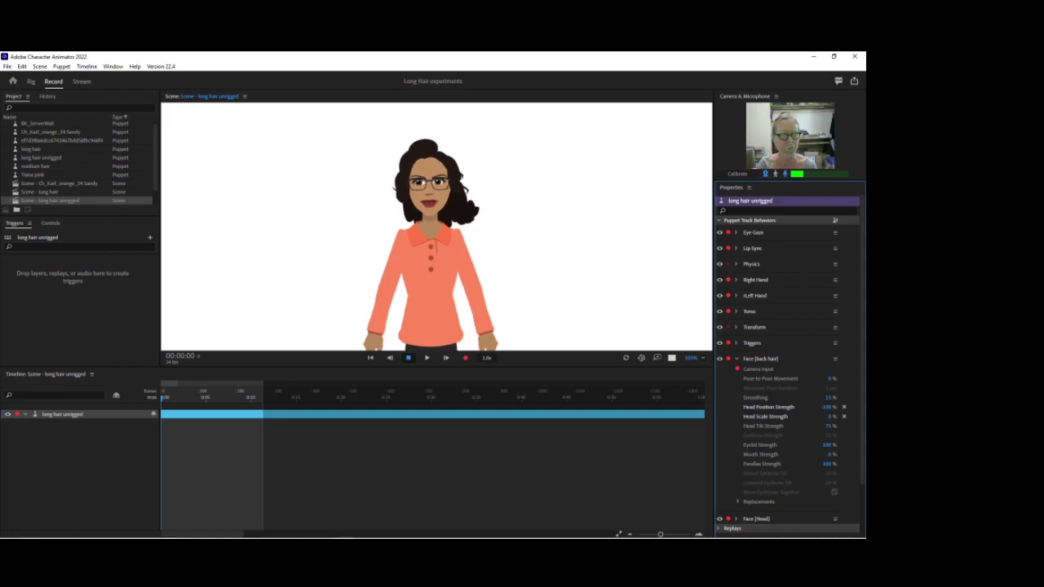
pyautogui.click(737, 360)
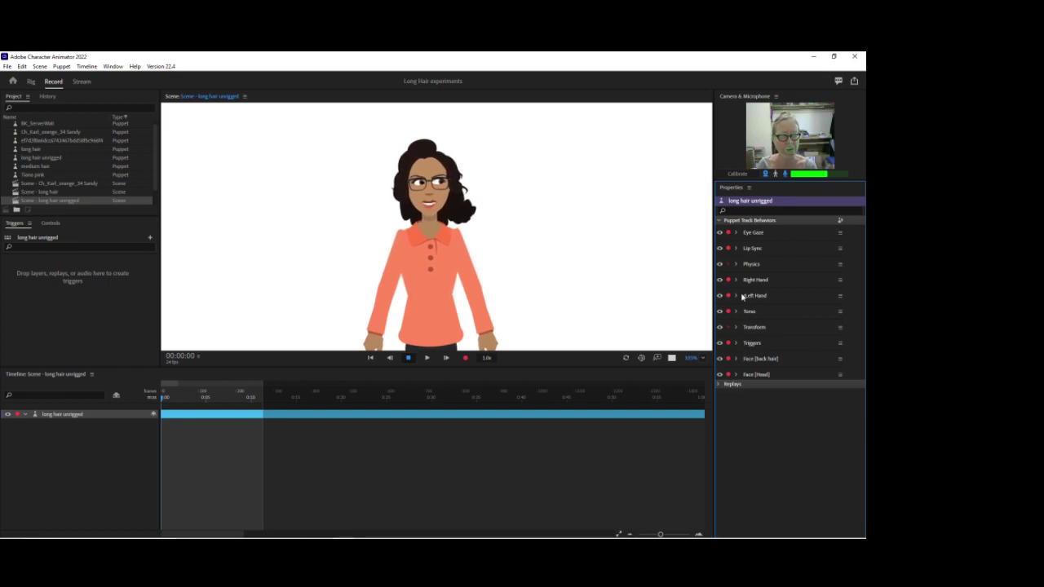
# Expand the scene's Physics behavior and its Dangle parameters to review Stiffness at 50%
pyautogui.click(735, 265)
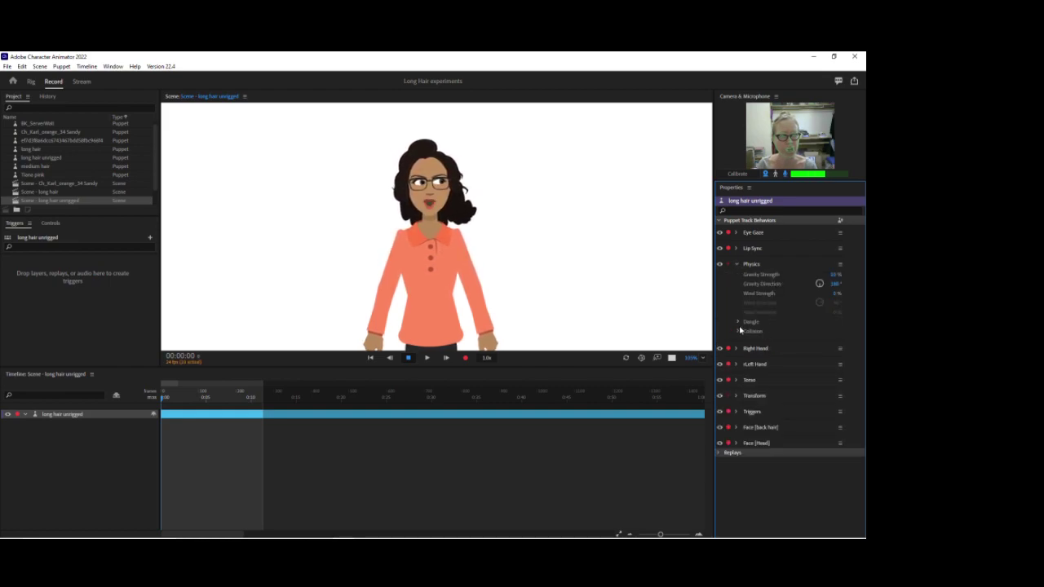
pyautogui.click(737, 322)
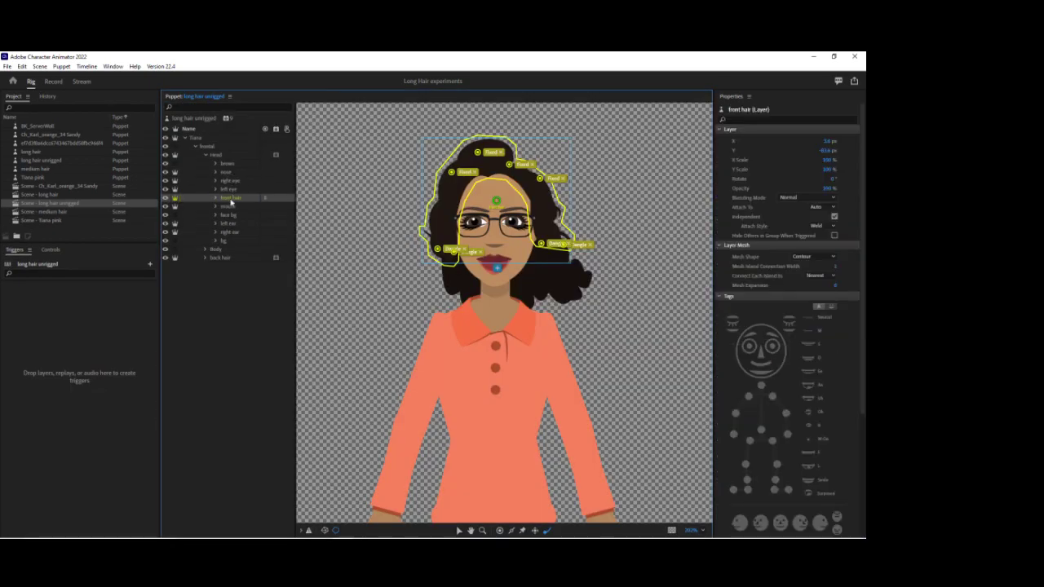
# Add the Physics behavior to the front hair layer
pyautogui.click(278, 201)
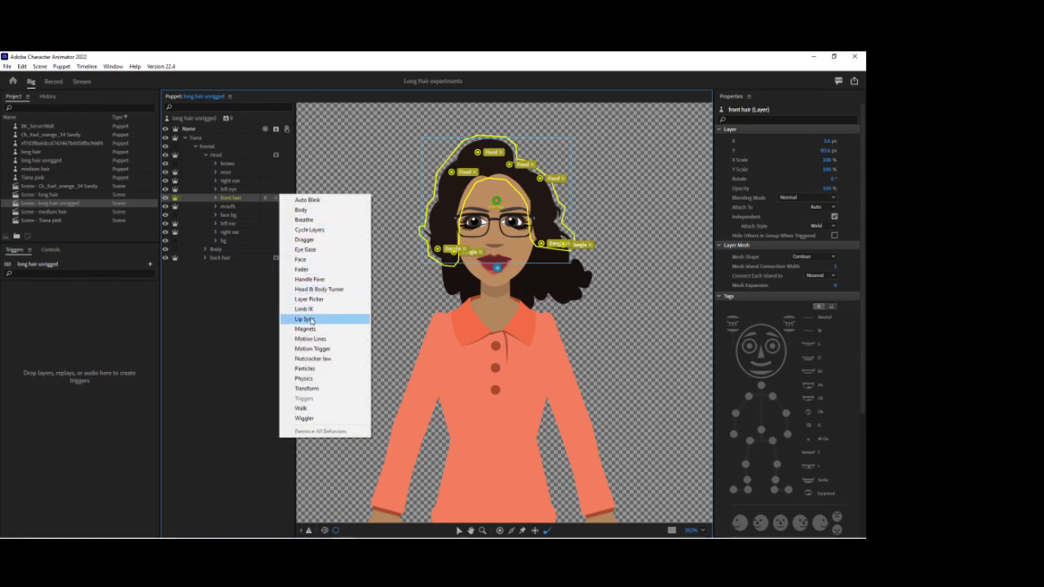
pyautogui.click(311, 381)
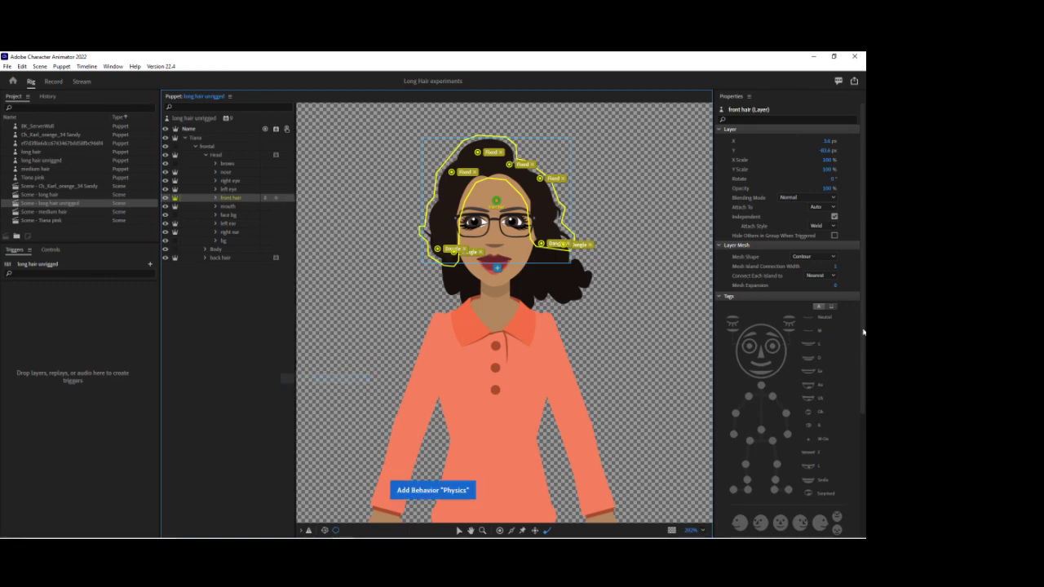
pyautogui.scroll(-5, 760, 354)
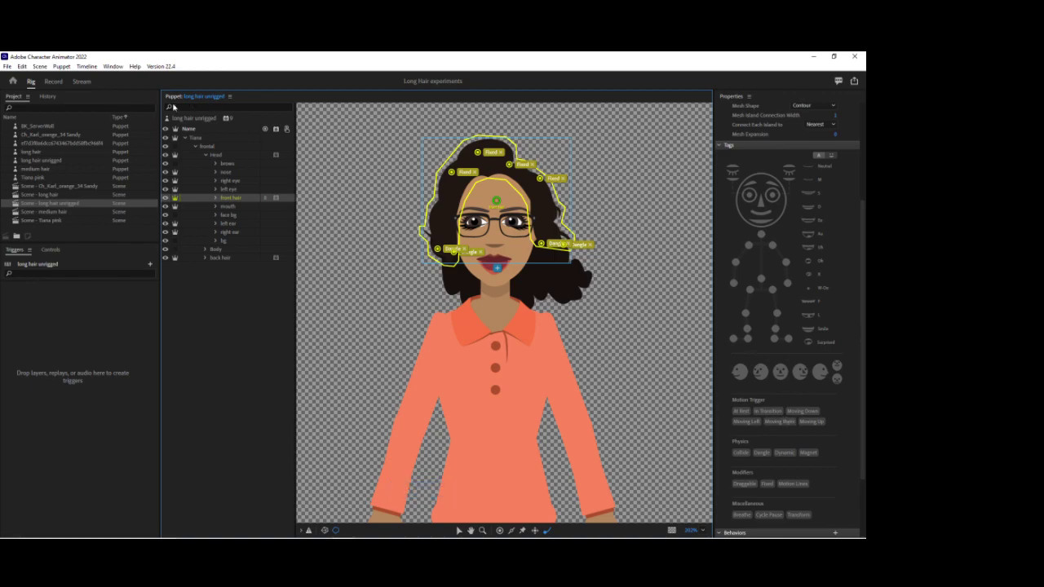
# Raise the front hair's Physics Dangle Stiffness above 100% in Record, then return to Rig
pyautogui.click(53, 82)
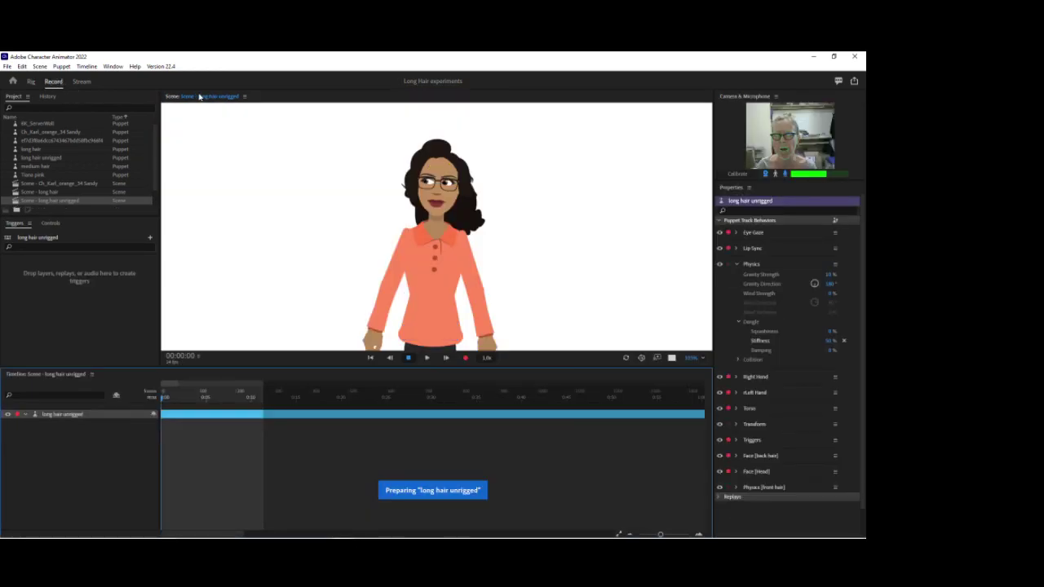
pyautogui.click(738, 267)
pyautogui.click(737, 265)
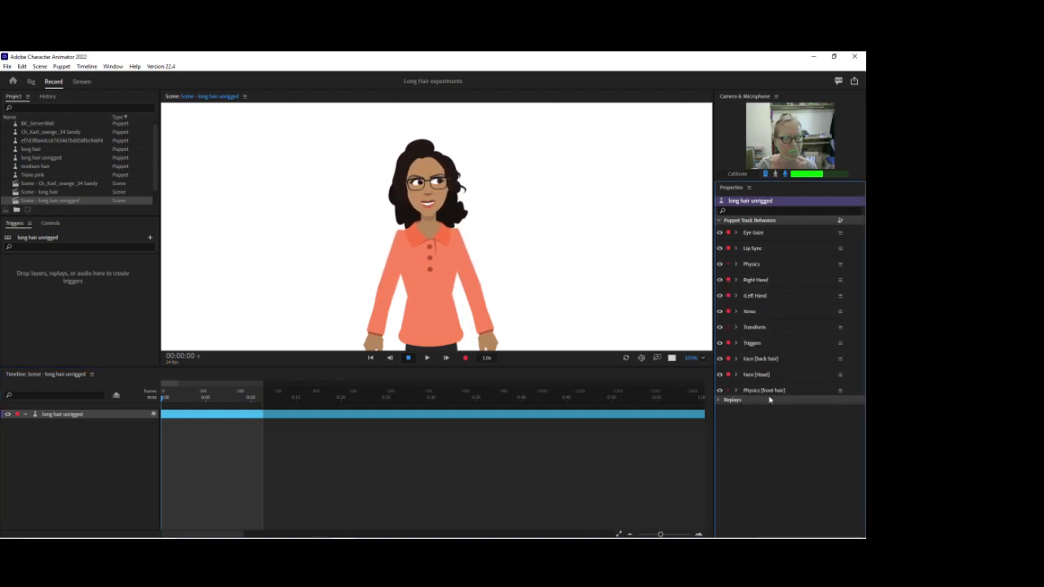
pyautogui.click(736, 390)
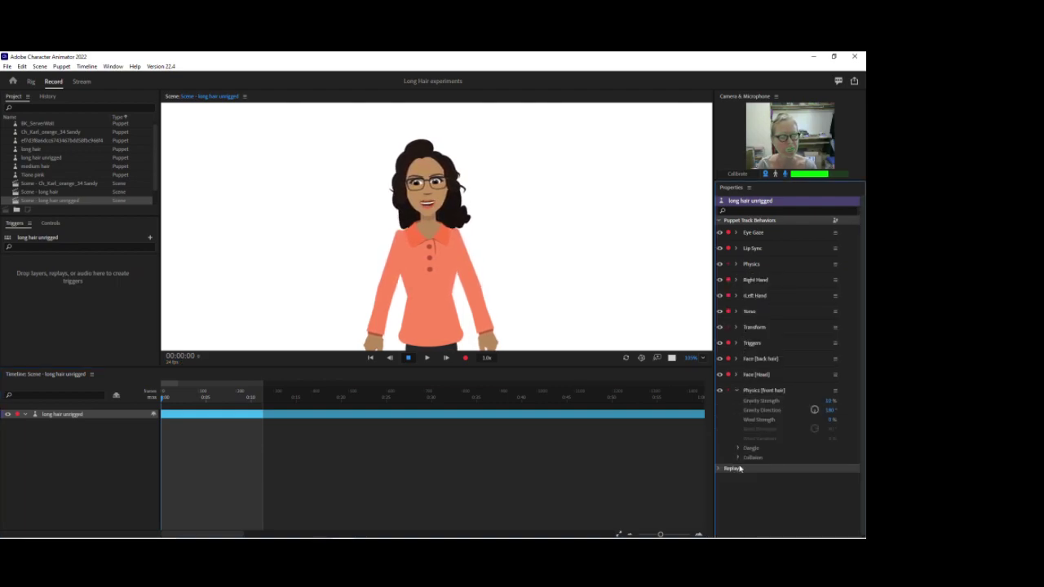
pyautogui.click(782, 448)
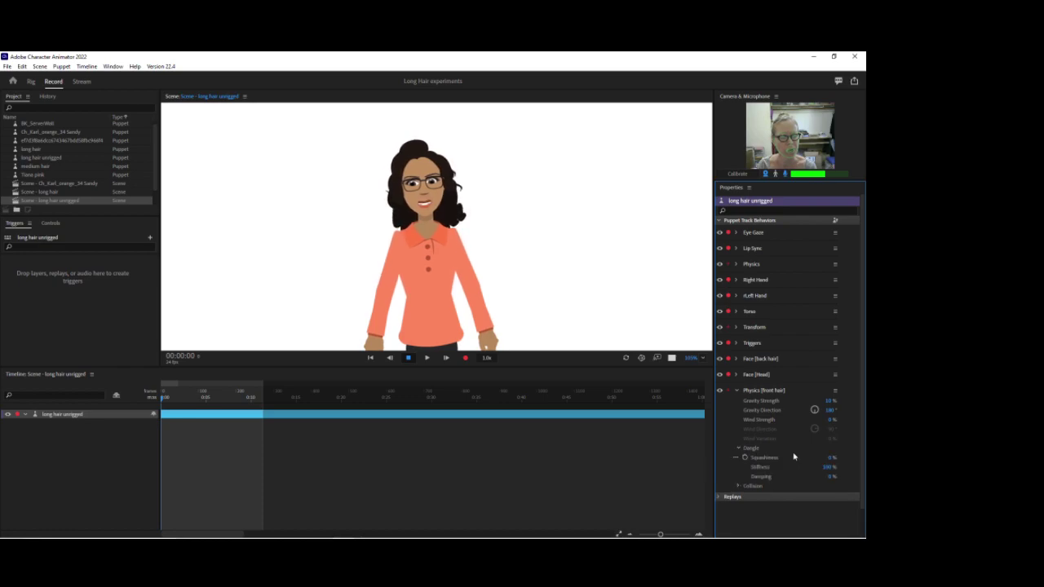
pyautogui.moveTo(826, 468); pyautogui.dragTo(819, 441)
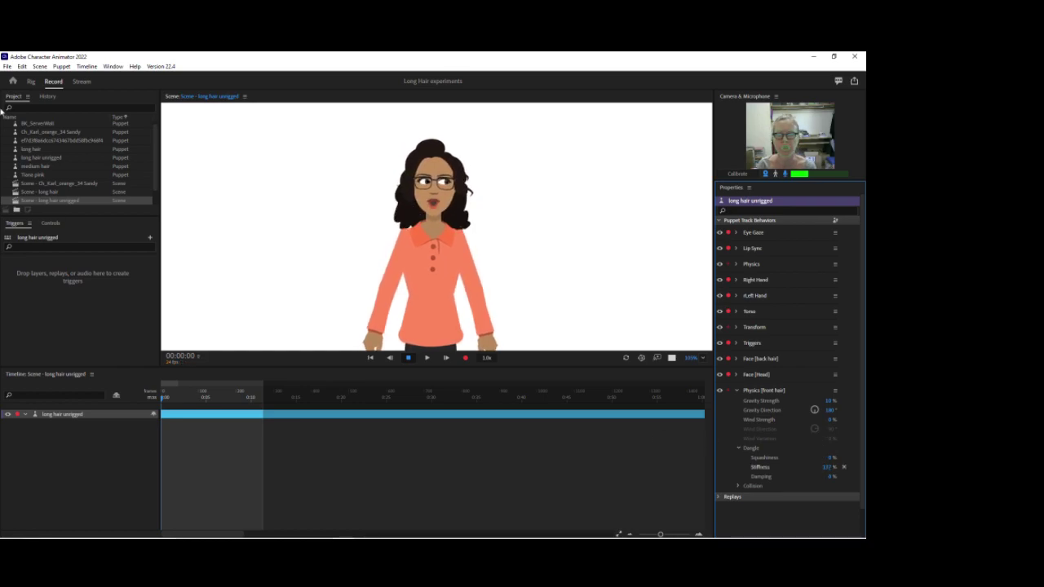
pyautogui.click(31, 81)
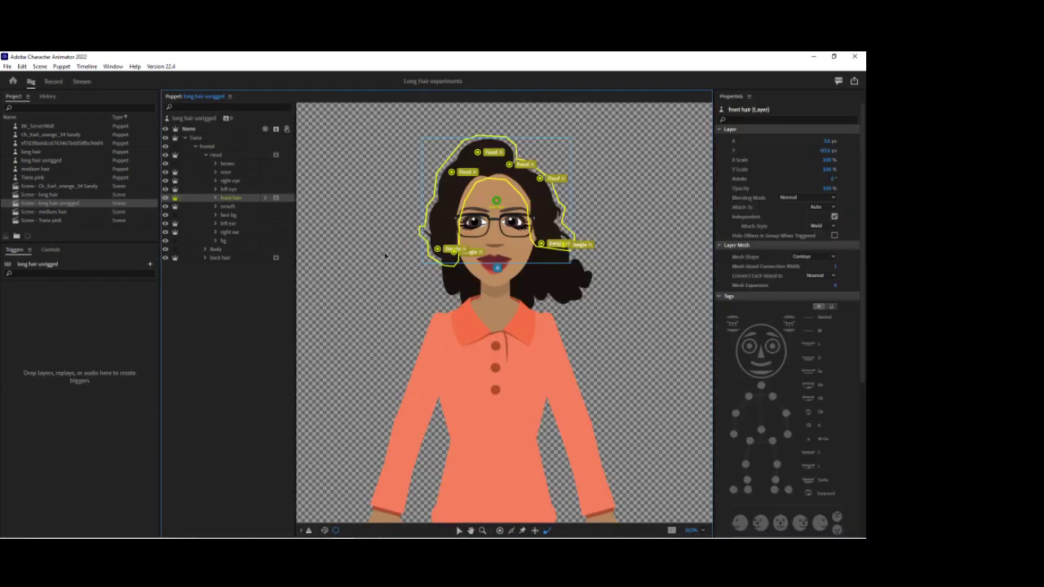
# Delete the duplicate overlapping Dangle handle on the front hair's right tip, then return to Record
pyautogui.click(216, 198)
pyautogui.click(235, 209)
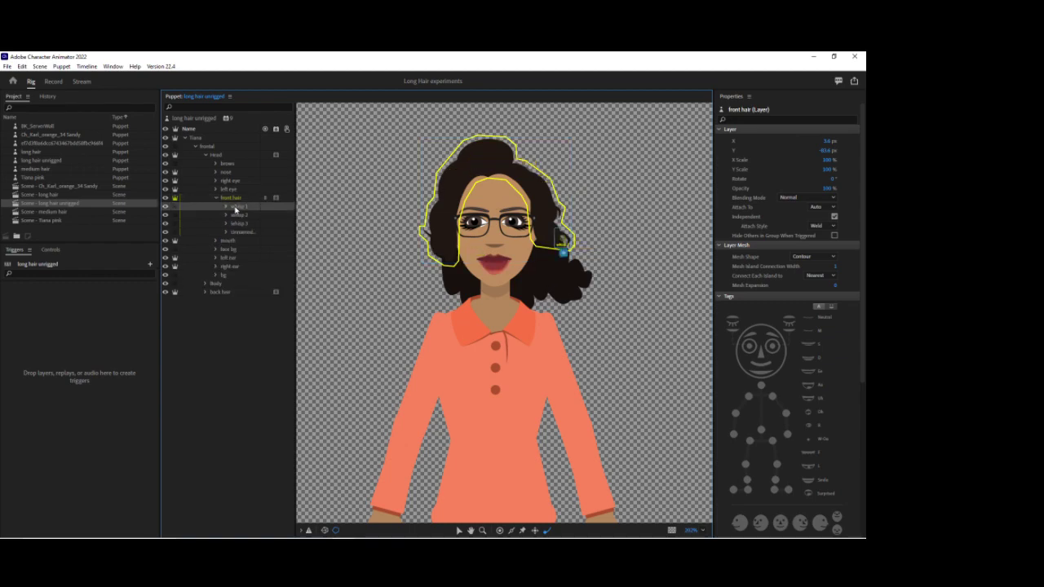
pyautogui.click(237, 216)
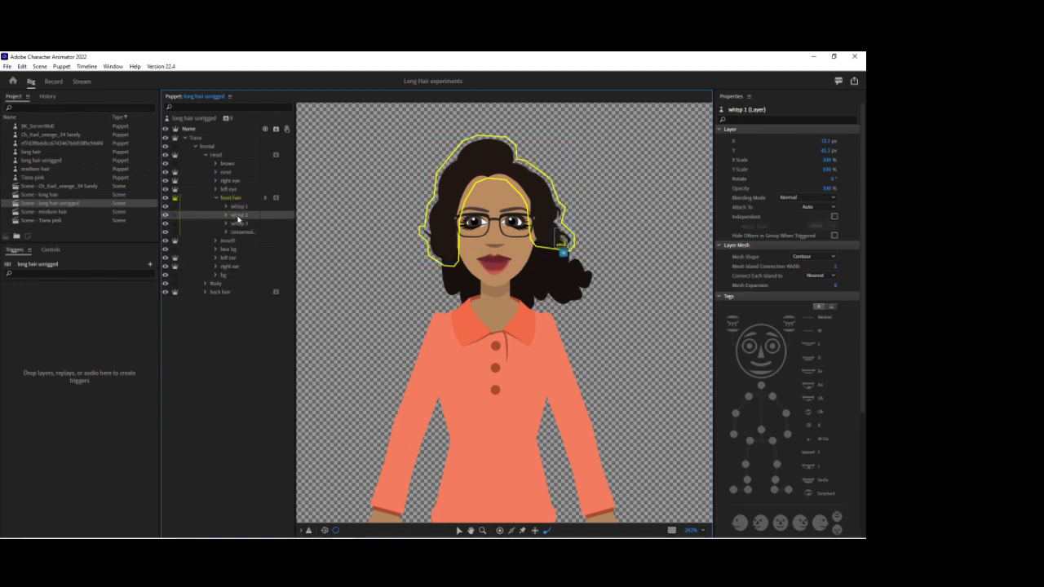
pyautogui.click(229, 199)
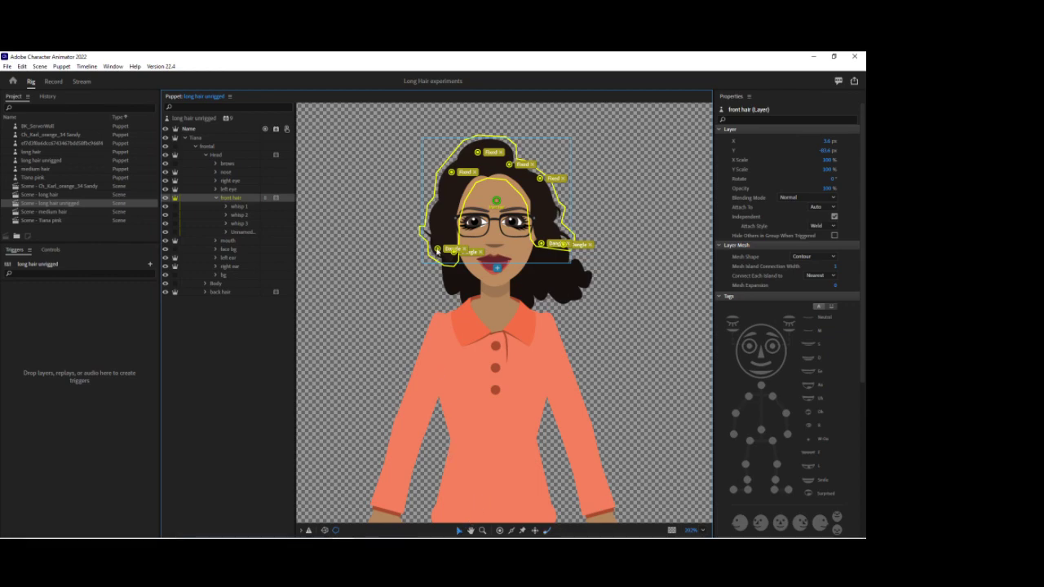
pyautogui.click(438, 253)
pyautogui.click(547, 248)
pyautogui.click(545, 247)
pyautogui.press('Delete')
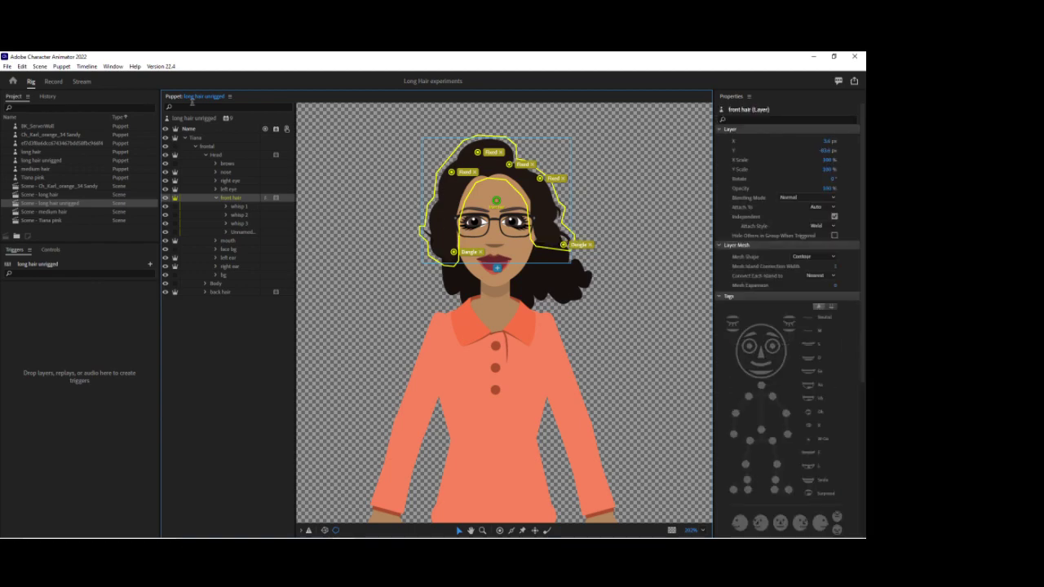
pyautogui.click(54, 84)
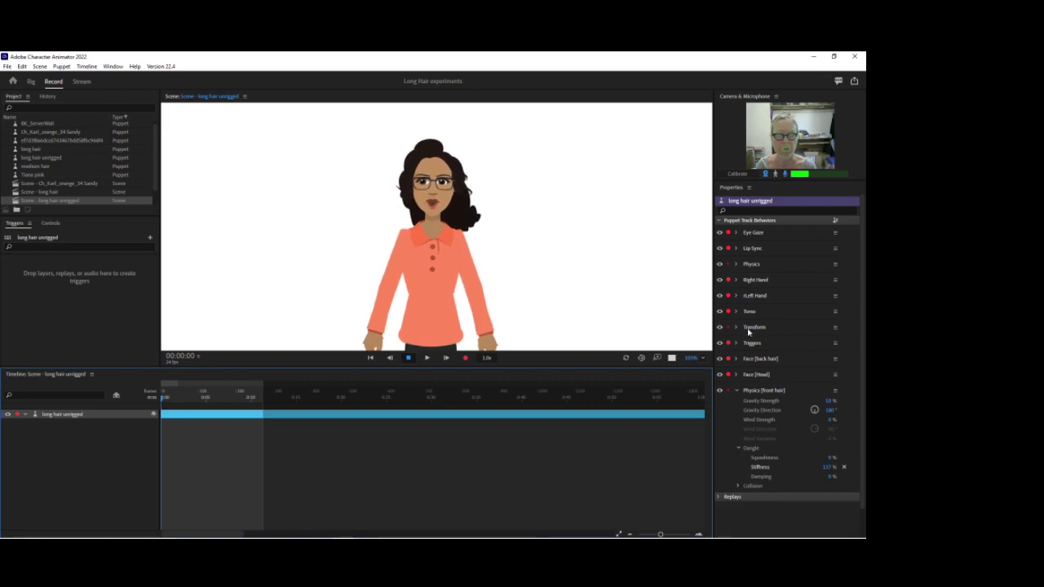
# Enlarge the puppet view, lower front hair Dangle Stiffness slightly, and recalibrate face tracking
pyautogui.moveTo(692, 358); pyautogui.dragTo(689, 318)
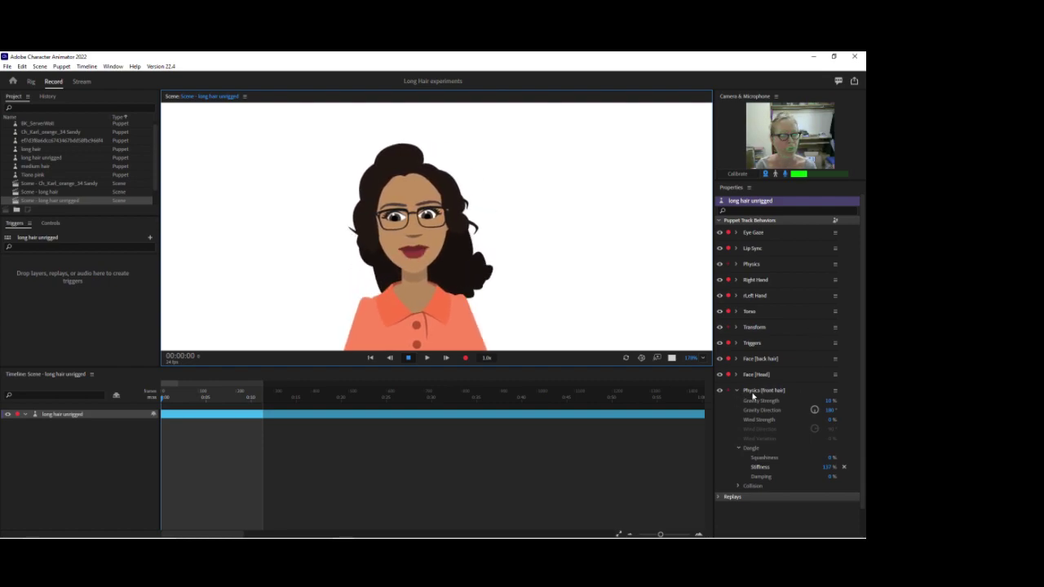
pyautogui.click(829, 467)
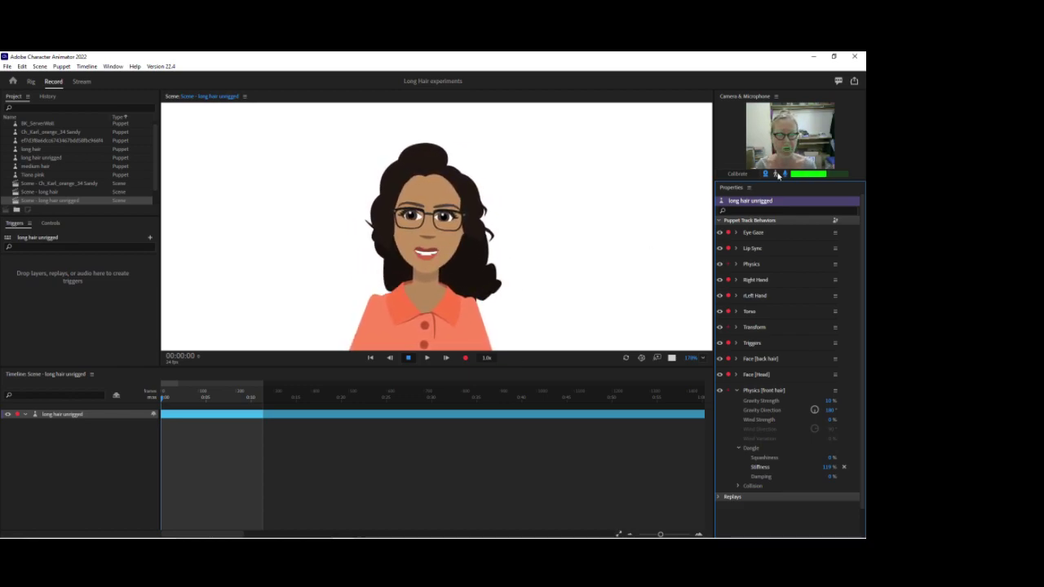
pyautogui.click(737, 173)
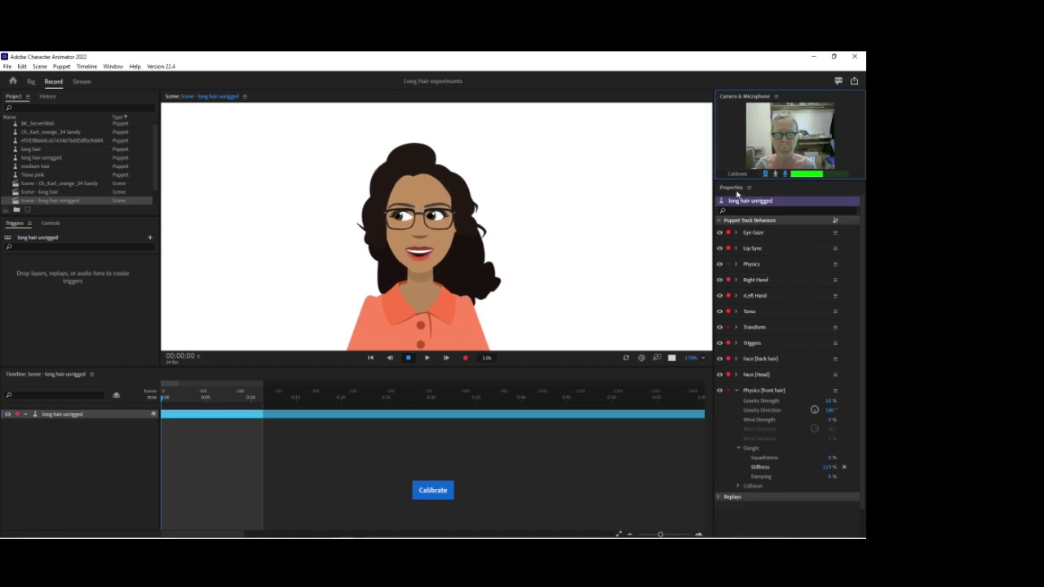
pyautogui.press('p')
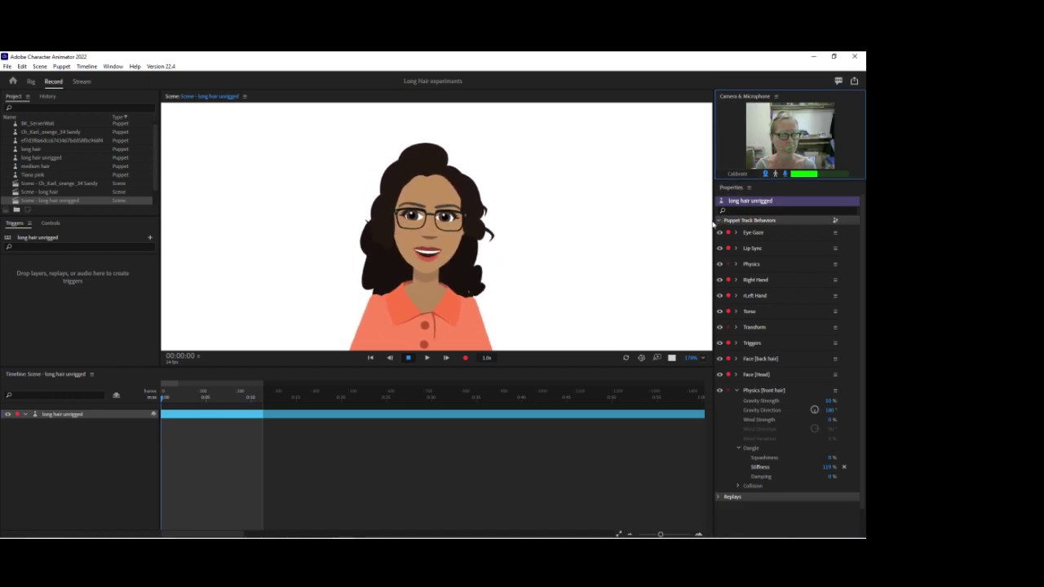
pyautogui.click(38, 84)
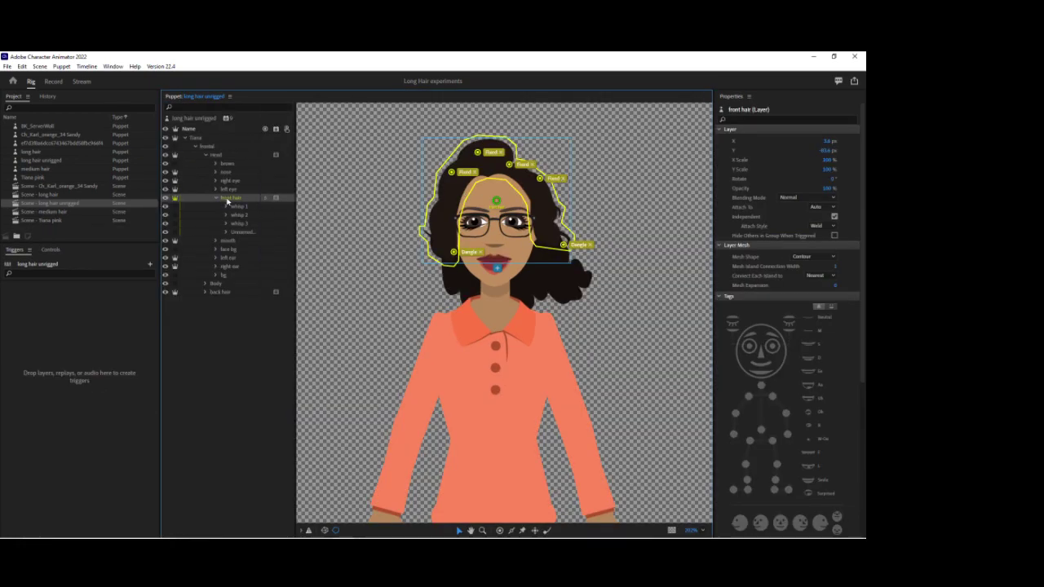
# Inspect the Frontal, Head and back hair layers in the rig hierarchy, then return to Record
pyautogui.click(216, 198)
pyautogui.click(214, 156)
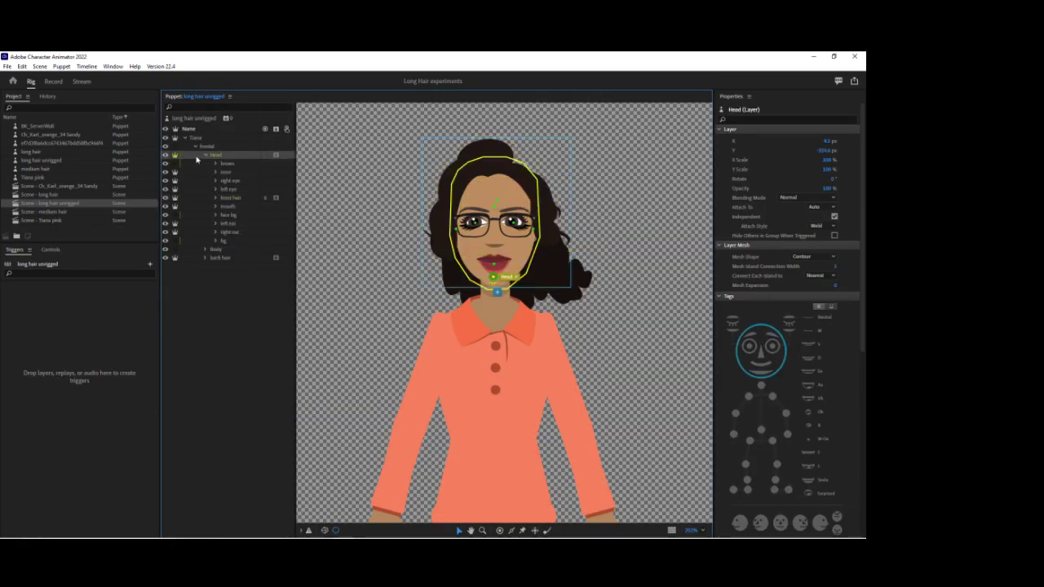
pyautogui.click(196, 147)
pyautogui.click(206, 147)
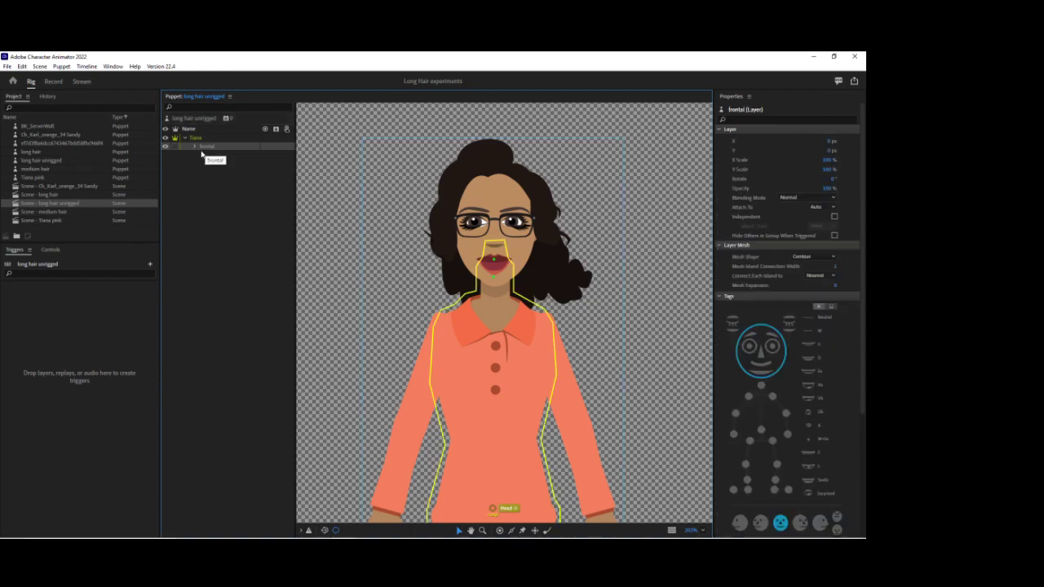
pyautogui.click(196, 147)
pyautogui.click(205, 155)
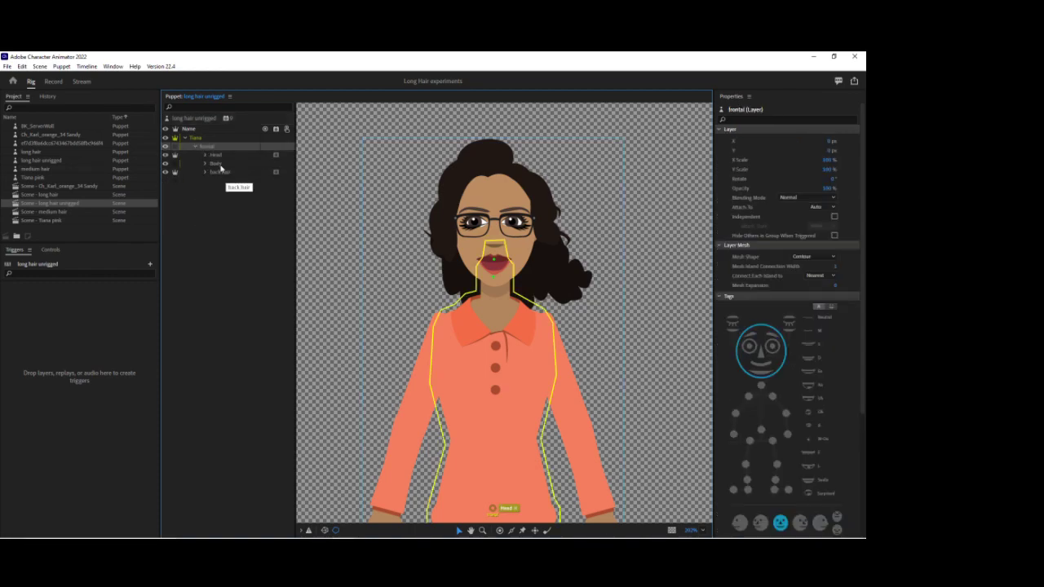
pyautogui.click(216, 155)
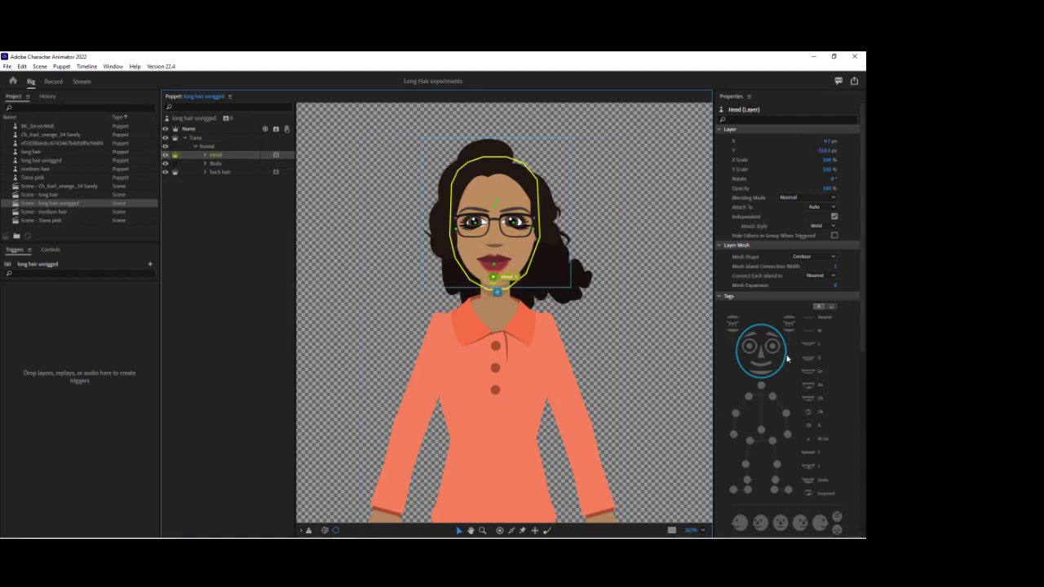
pyautogui.click(221, 173)
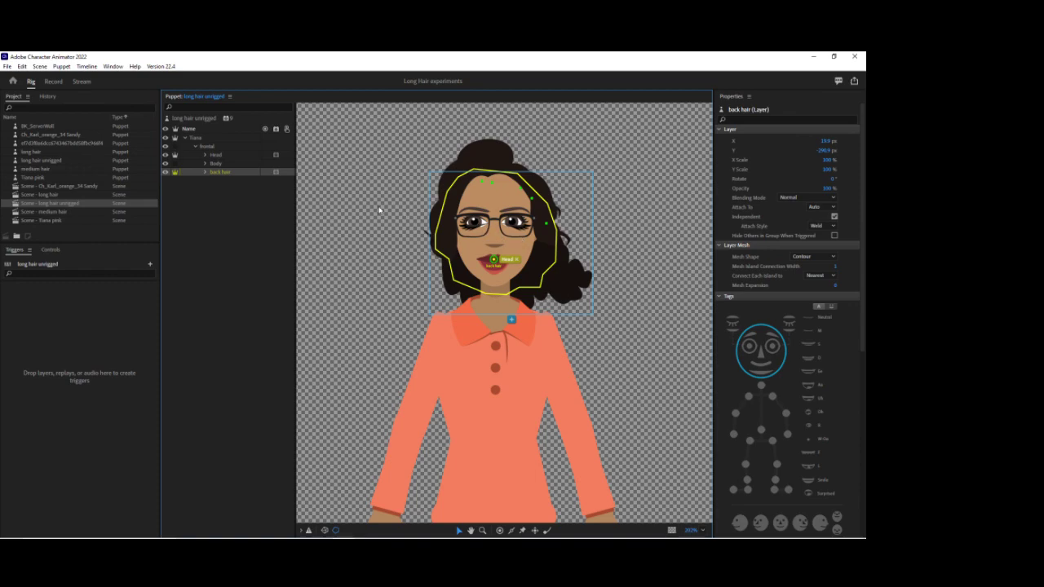
pyautogui.click(53, 82)
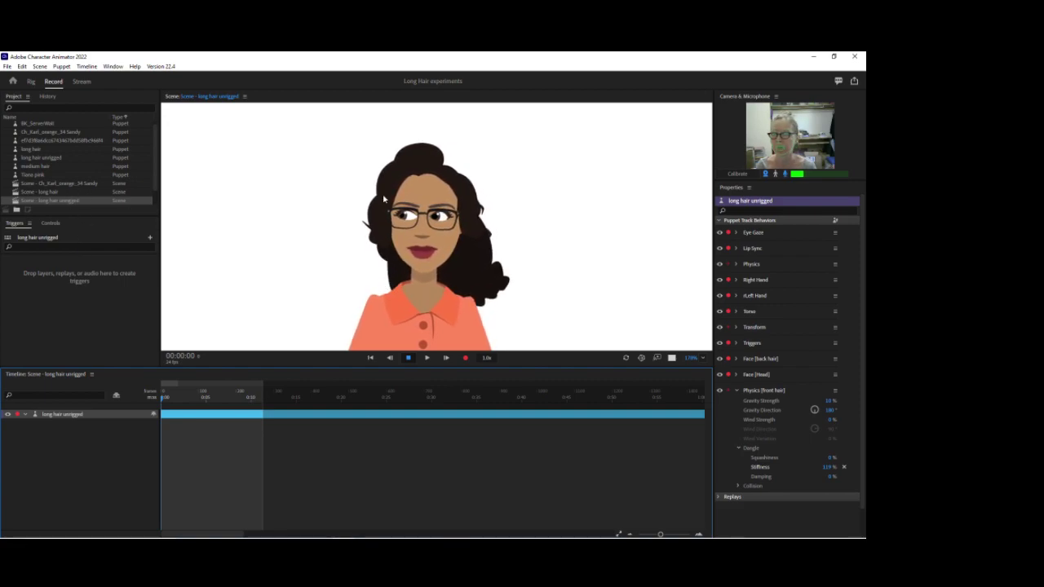
# Zoom the scene view out to fit the full-body puppet and select Scene - long hair
pyautogui.click(703, 361)
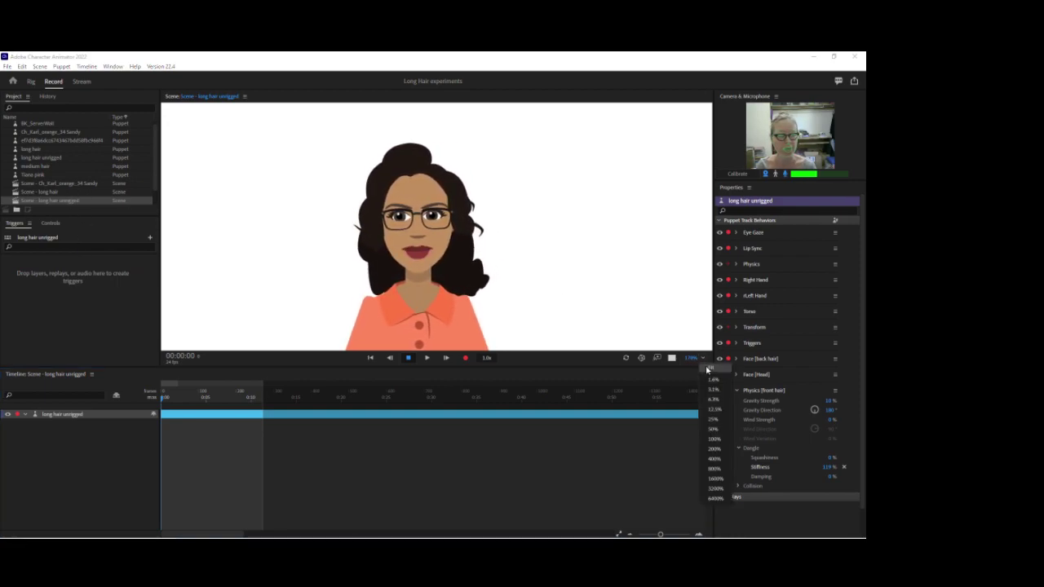
pyautogui.click(709, 368)
pyautogui.scroll(-1, 67, 186)
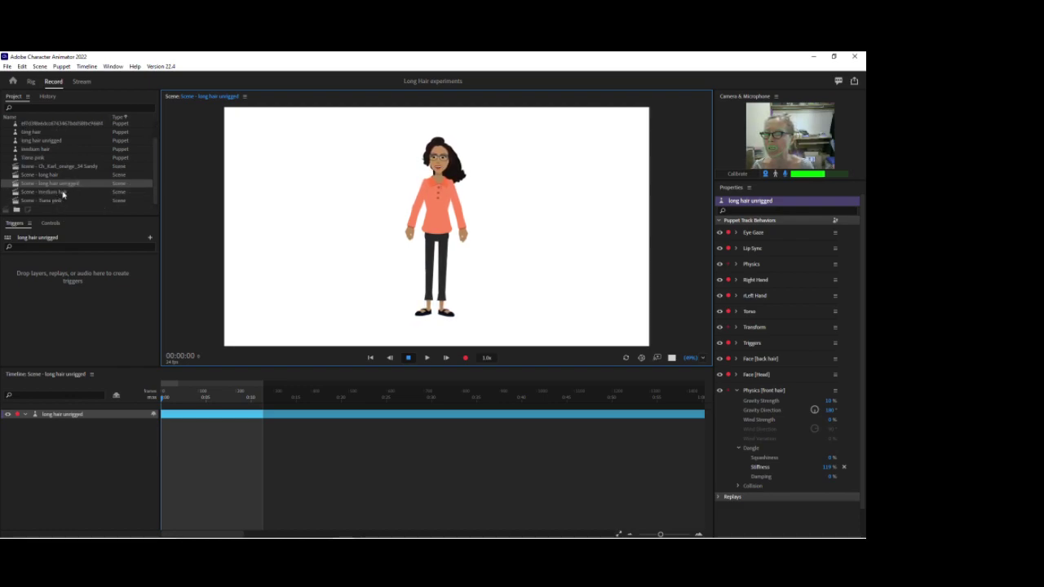
pyautogui.click(53, 176)
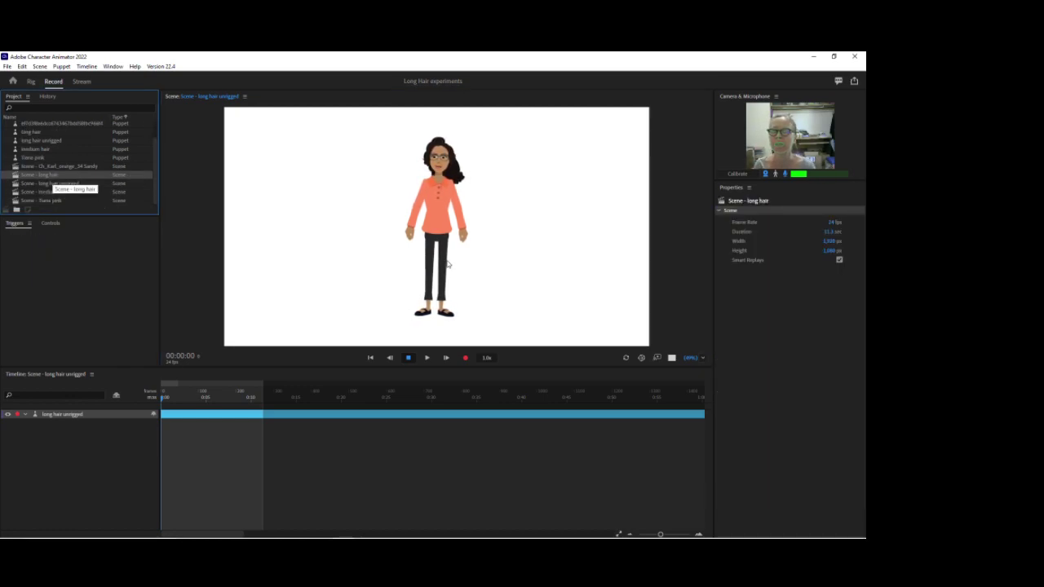